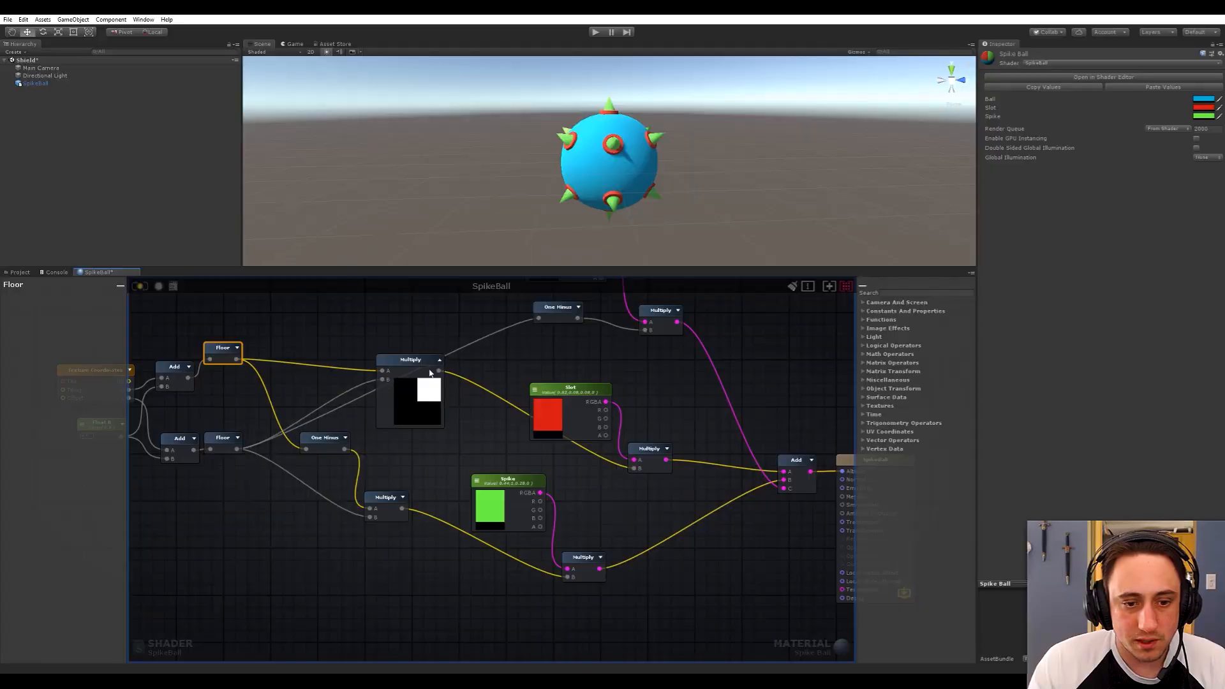
Examine the finished spike ball and the Ball, Slot and Spike colour nodes in its shader graph.
{"action": "left_click", "coordinate": [339, 359]}
{"action": "scroll", "coordinate": [574, 402], "scroll_direction": "up", "scroll_amount": 3}
{"action": "left_click_drag", "start_coordinate": [556, 355], "coordinate": [572, 389]}
{"action": "left_click_drag", "start_coordinate": [490, 319], "coordinate": [688, 459]}
{"action": "middle_click_drag", "start_coordinate": [689, 459], "coordinate": [664, 403]}
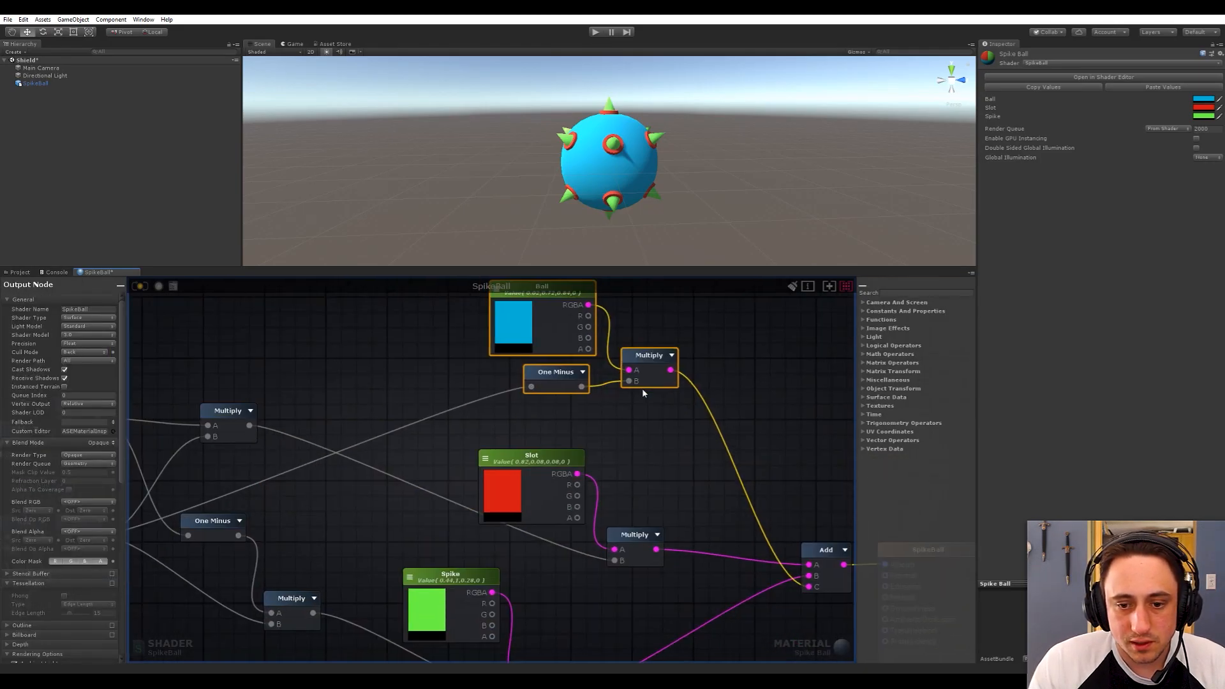
{"action": "scroll", "coordinate": [644, 400], "scroll_direction": "down", "scroll_amount": 5}
{"action": "left_click", "coordinate": [588, 430]}
{"action": "left_click_drag", "start_coordinate": [442, 418], "coordinate": [431, 449]}
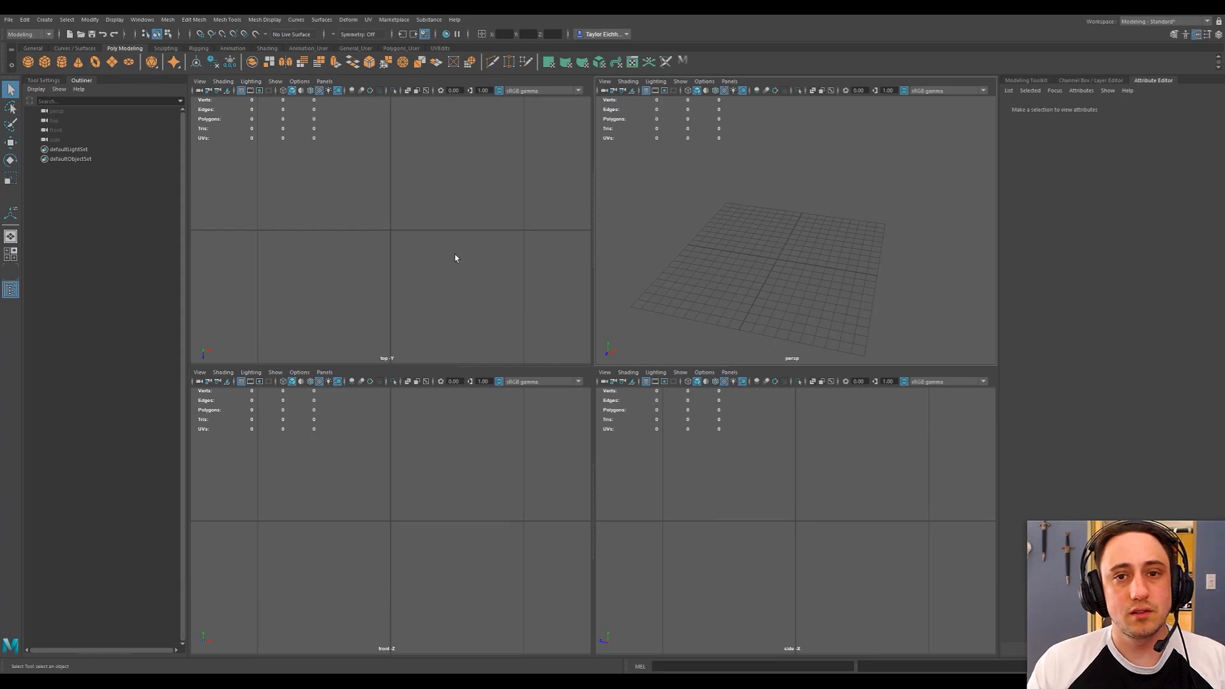
Switch to Maya, create a polygon sphere and set its radius to 100.
{"action": "left_click", "coordinate": [28, 62]}
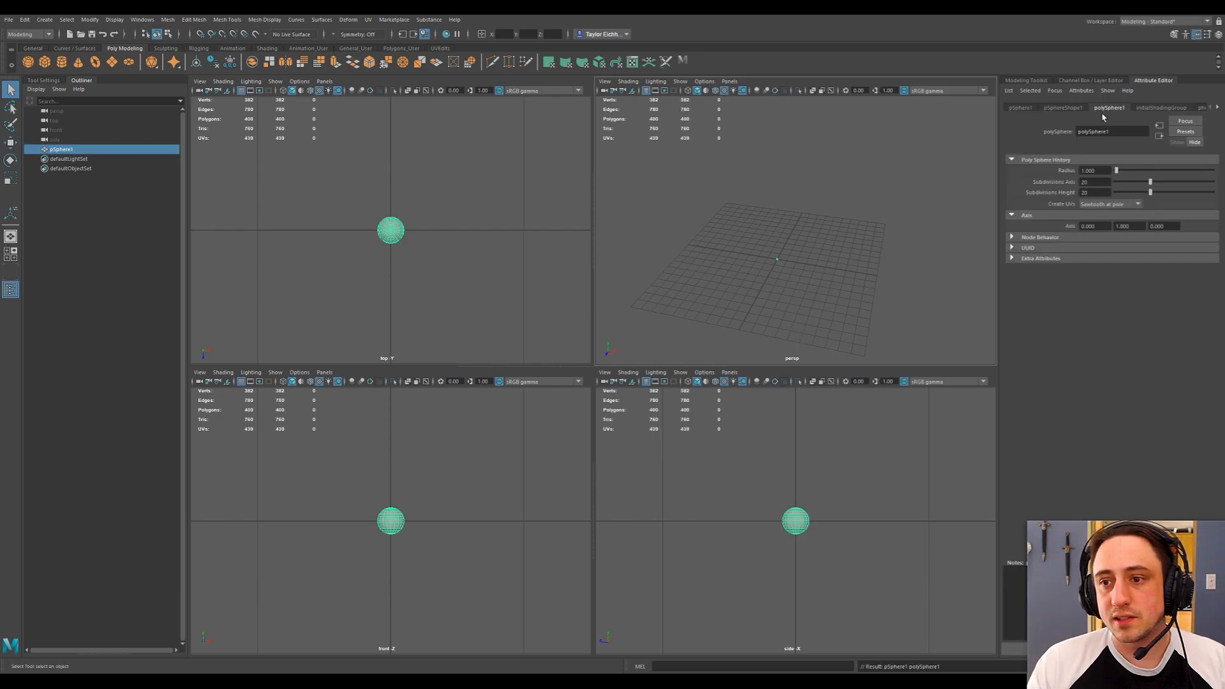
{"action": "left_click_drag", "start_coordinate": [1098, 171], "coordinate": [1003, 169]}
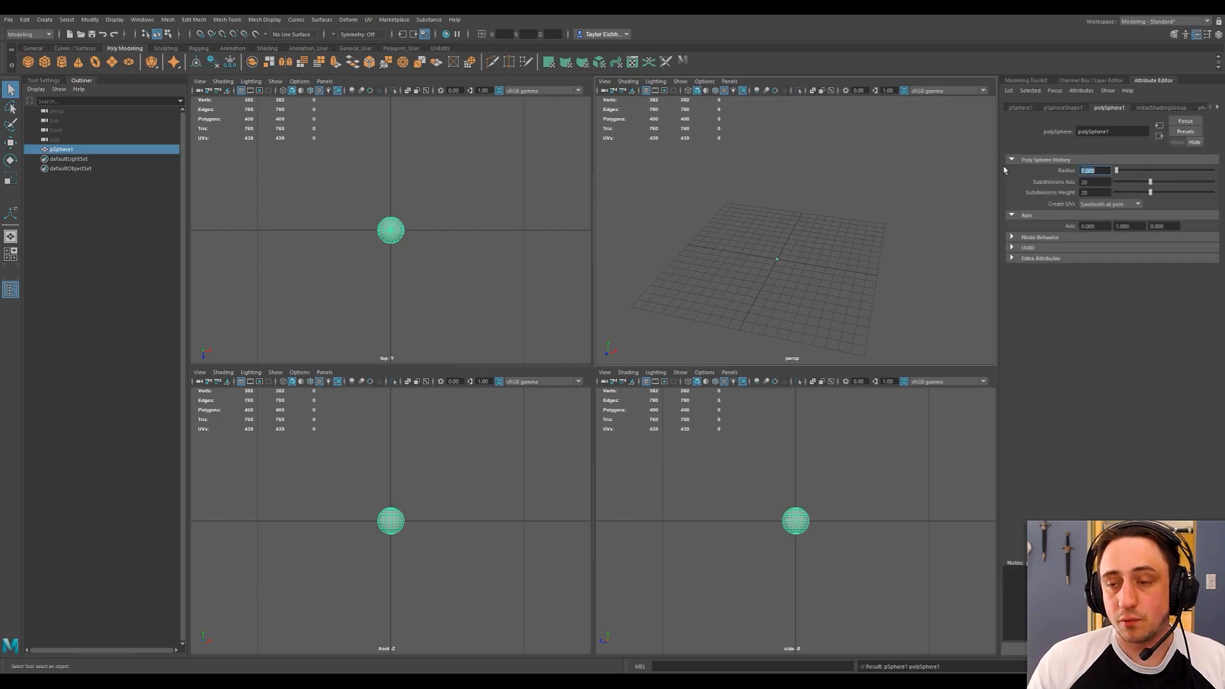
{"action": "type", "text": "100"}
{"action": "key", "text": "Return"}
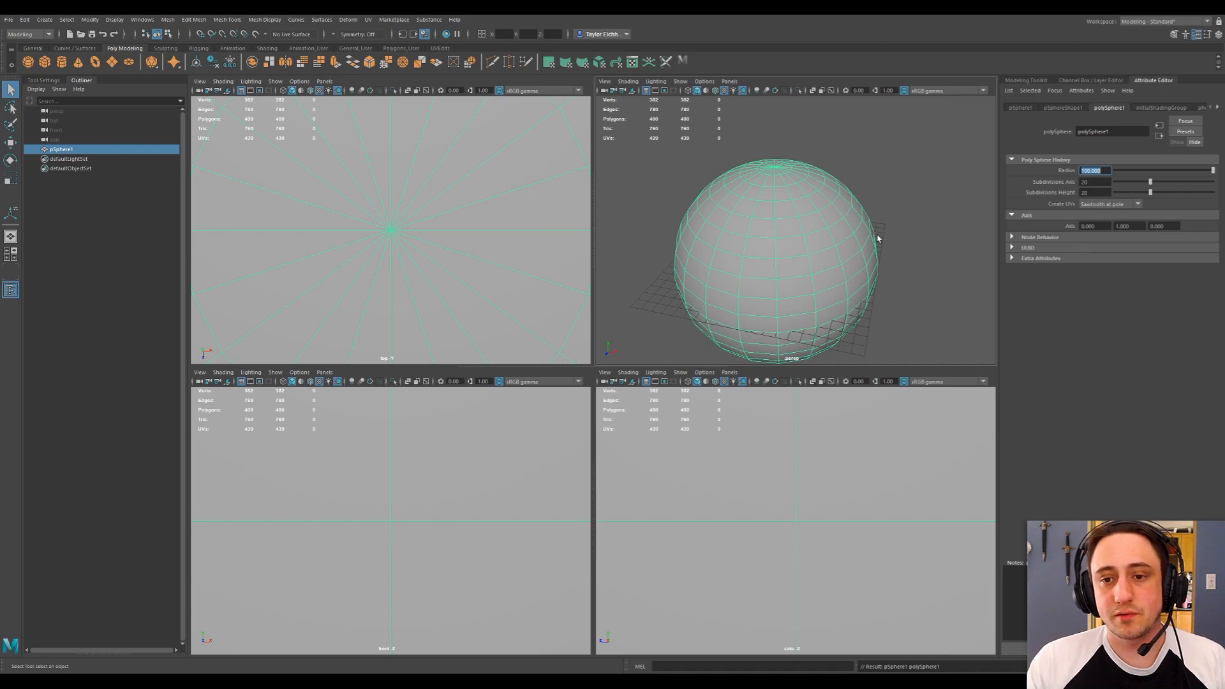
Deselect the sphere and maximize the perspective viewport.
{"action": "left_click_drag", "start_coordinate": [829, 244], "coordinate": [868, 217], "text": "alt"}
{"action": "left_click", "coordinate": [939, 195]}
{"action": "left_click", "coordinate": [838, 239]}
{"action": "right_click_drag", "start_coordinate": [893, 271], "coordinate": [879, 238], "text": "alt"}
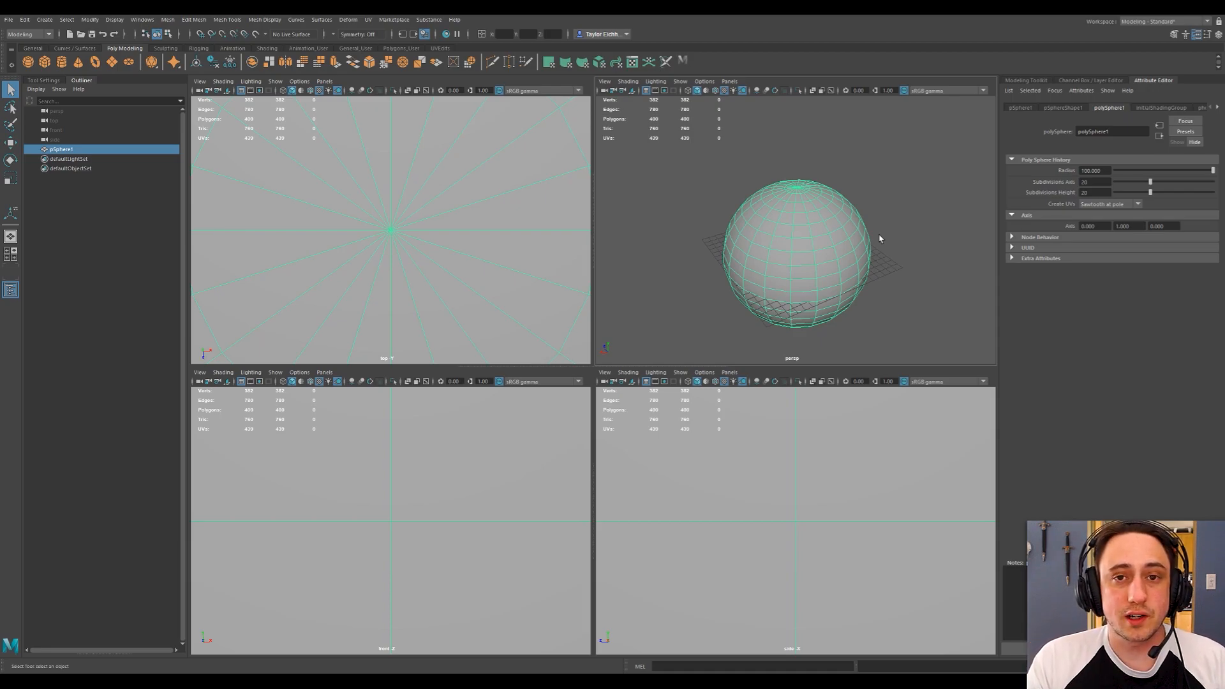
{"action": "left_click", "coordinate": [906, 232]}
{"action": "left_click", "coordinate": [788, 258]}
{"action": "key", "text": "space"}
{"action": "left_click", "coordinate": [789, 267]}
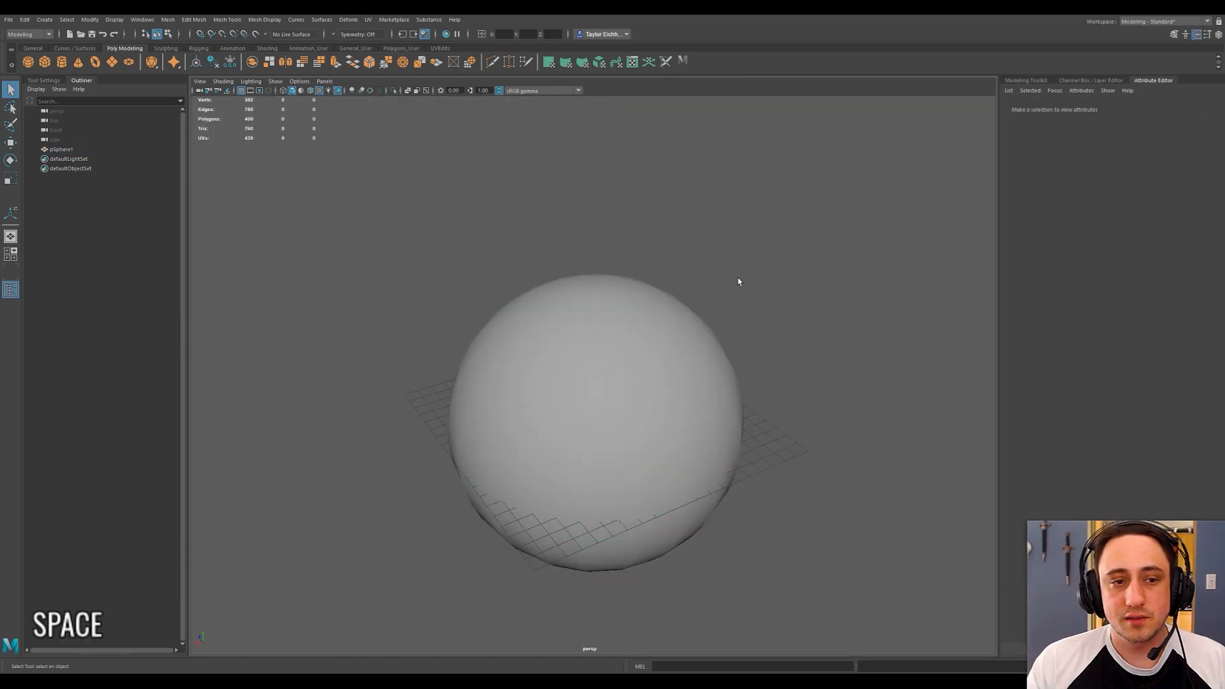
{"action": "left_click_drag", "start_coordinate": [738, 276], "coordinate": [484, 216], "text": "alt"}
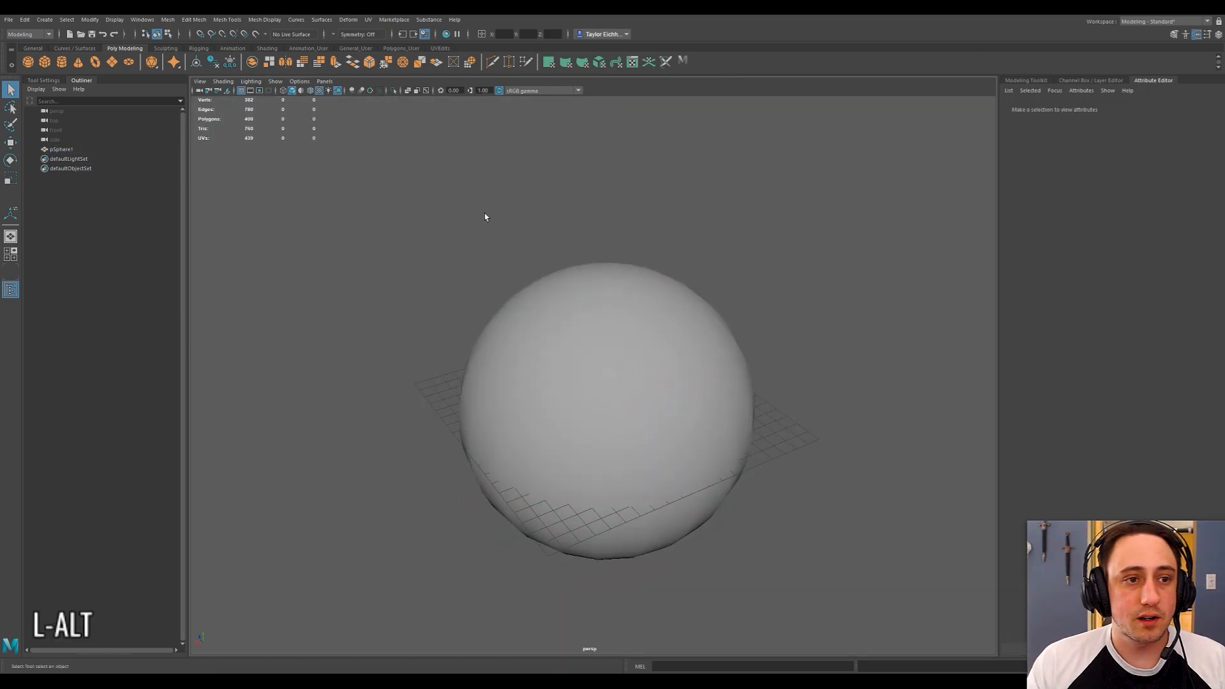
Create a polygon cube and scale it up uniformly until it almost encloses the sphere.
{"action": "left_click", "coordinate": [45, 61]}
{"action": "key", "text": "r"}
{"action": "left_click_drag", "start_coordinate": [607, 412], "coordinate": [830, 380]}
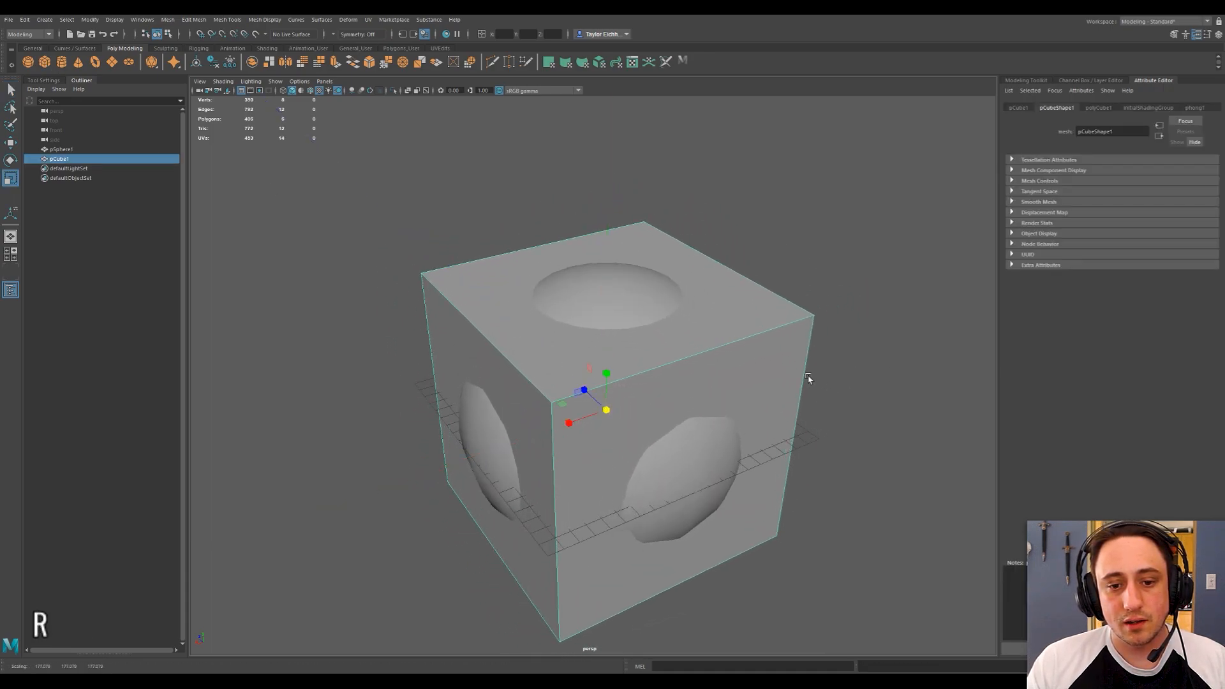
{"action": "right_click_drag", "start_coordinate": [815, 379], "coordinate": [768, 364], "text": "alt"}
{"action": "left_click_drag", "start_coordinate": [767, 364], "coordinate": [686, 347], "text": "alt"}
{"action": "right_click_drag", "start_coordinate": [686, 347], "coordinate": [676, 337], "text": "alt"}
{"action": "left_click_drag", "start_coordinate": [597, 378], "coordinate": [584, 398], "text": "alt"}
Smooth the cube's mesh three times to turn it into an all-quad ball.
{"action": "left_click", "coordinate": [168, 20]}
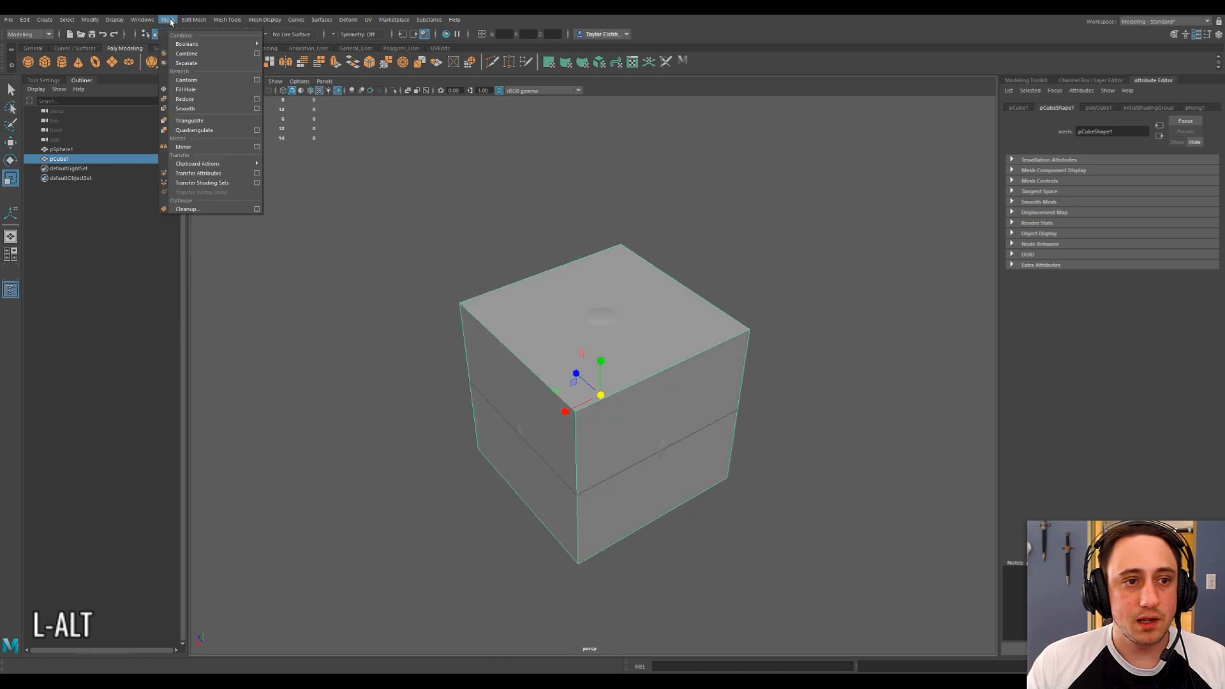
{"action": "left_click", "coordinate": [184, 107]}
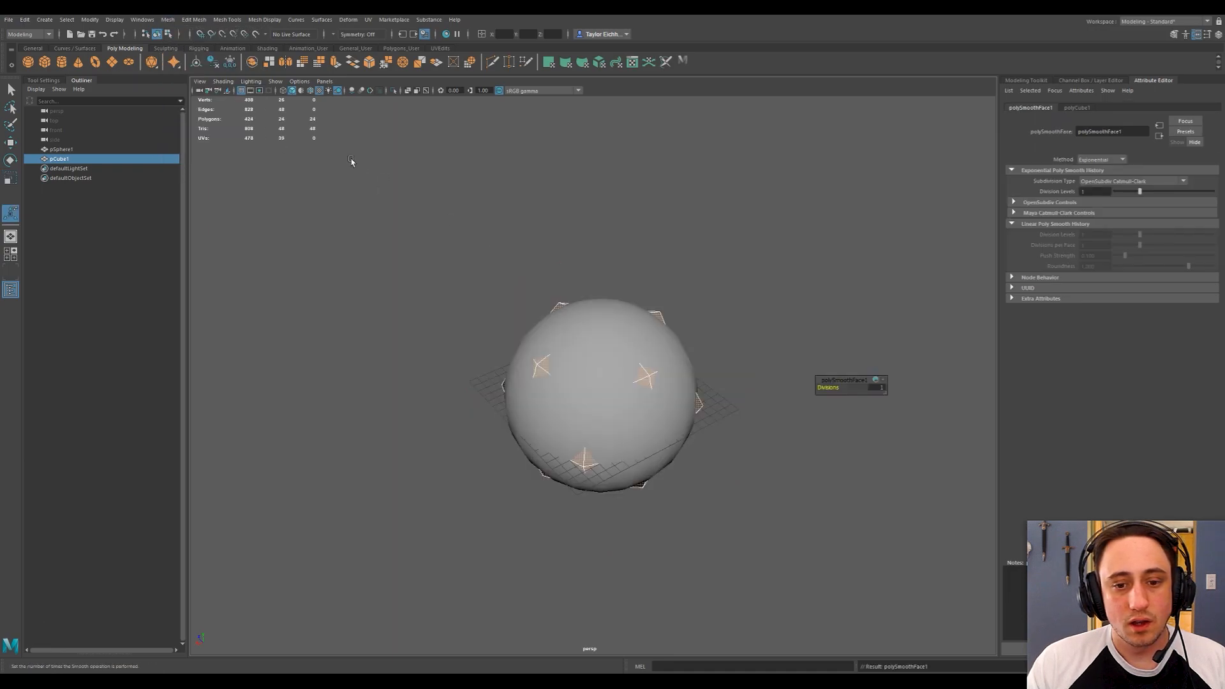
{"action": "key", "text": "g"}
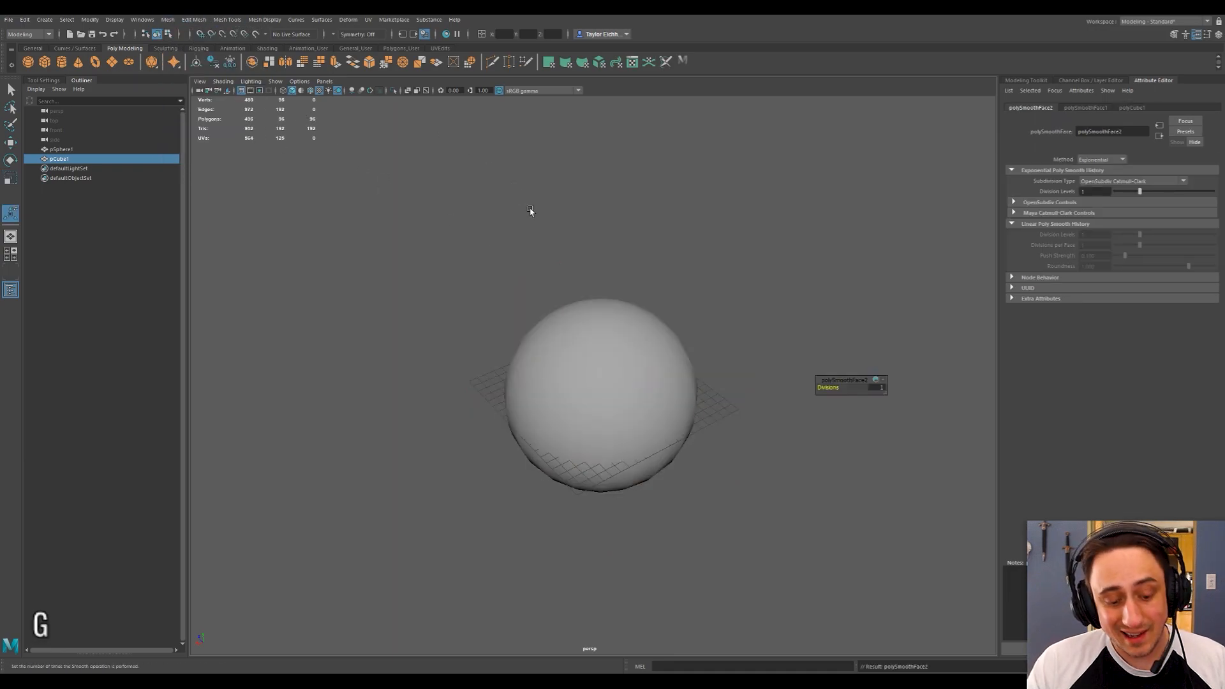
{"action": "key", "text": "g"}
Scale the smoothed cube up uniformly so that it roughly matches the original sphere's size.
{"action": "key", "text": "w"}
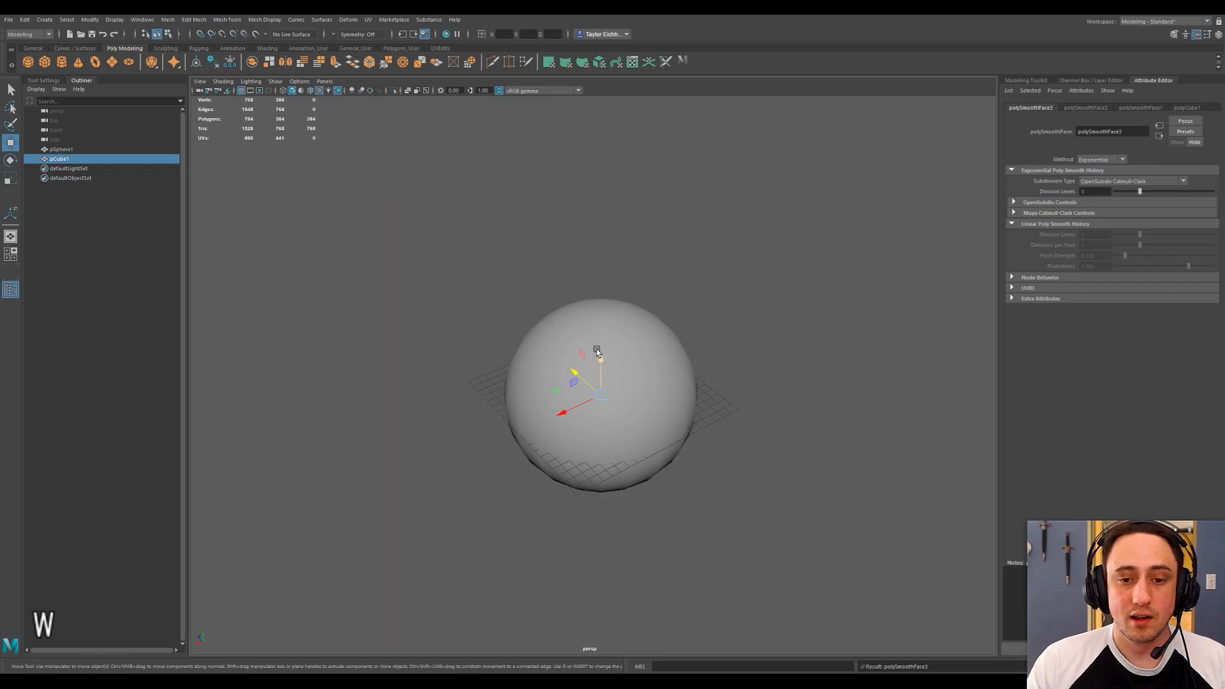
{"action": "key", "text": "r"}
{"action": "mouse_move", "coordinate": [599, 396]}
{"action": "left_mouse_down"}
{"action": "mouse_move", "coordinate": [622, 397]}
{"action": "mouse_move", "coordinate": [611, 400]}
{"action": "left_mouse_up"}
{"action": "scroll", "coordinate": [628, 395], "scroll_direction": "up", "scroll_amount": 3}
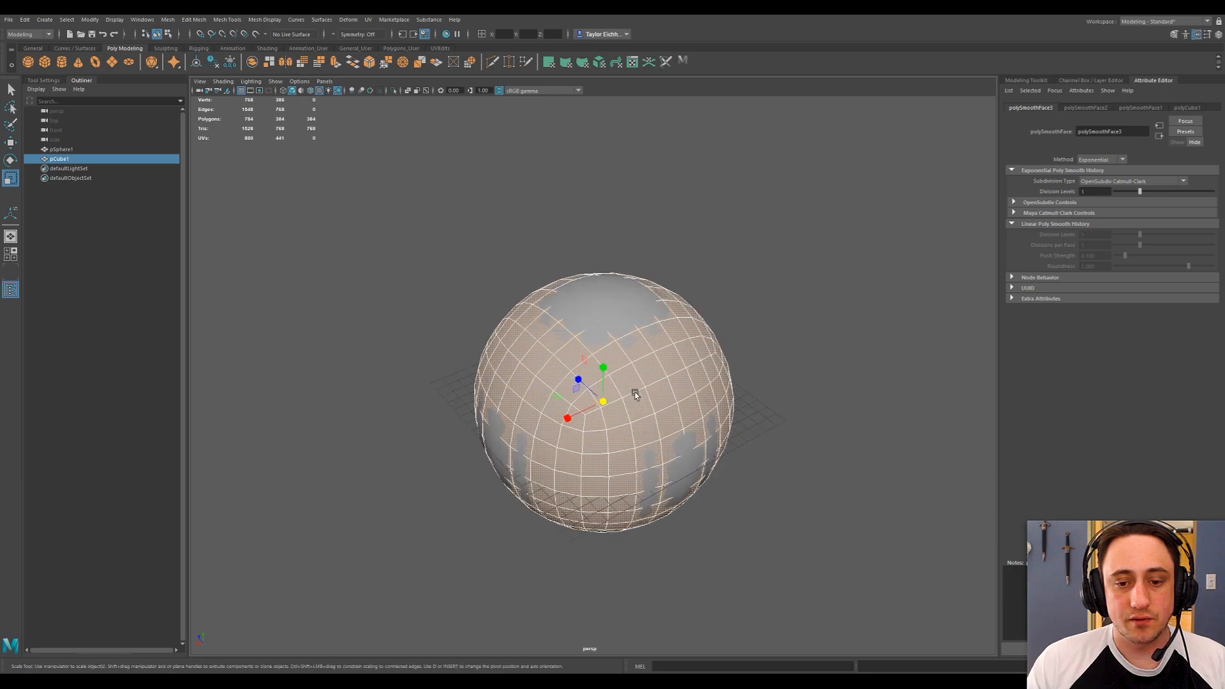
{"action": "middle_click_drag", "start_coordinate": [666, 370], "coordinate": [691, 350], "text": "alt"}
{"action": "left_click_drag", "start_coordinate": [691, 350], "coordinate": [666, 326], "text": "alt"}
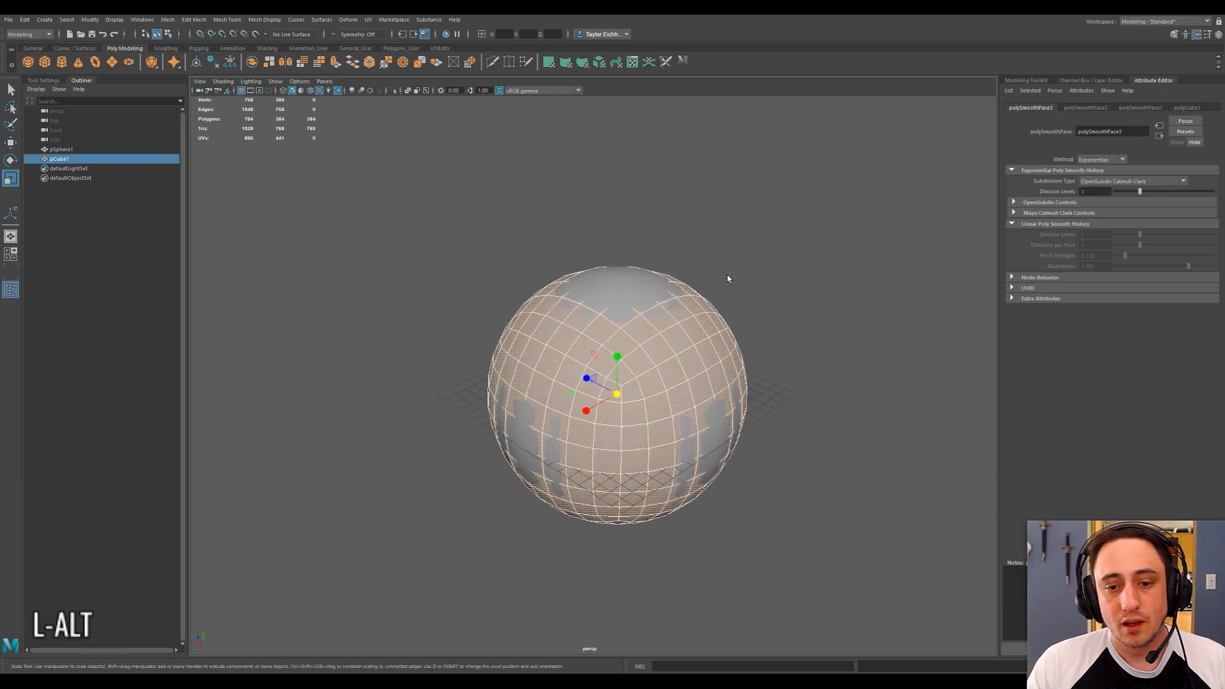
{"action": "left_click_drag", "start_coordinate": [722, 281], "coordinate": [716, 284], "text": "alt"}
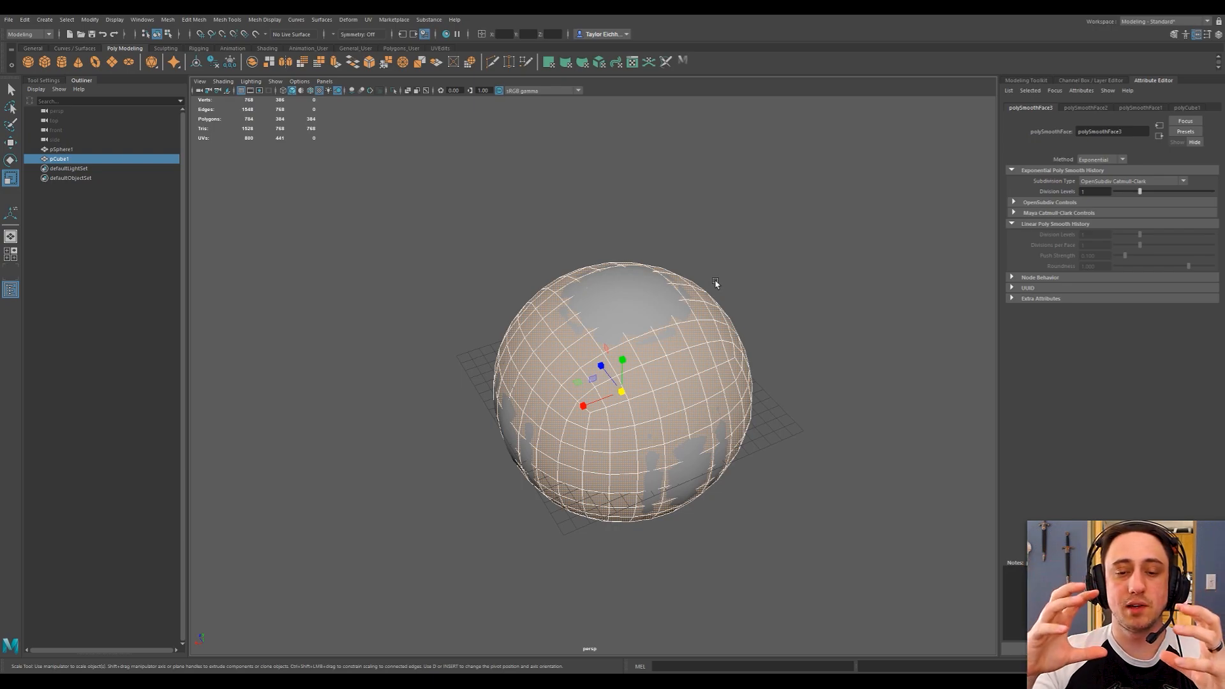
Transfer vertex positions from the sphere to the smoothed cube in world space, using the closest to point search method.
{"action": "left_click", "coordinate": [659, 294]}
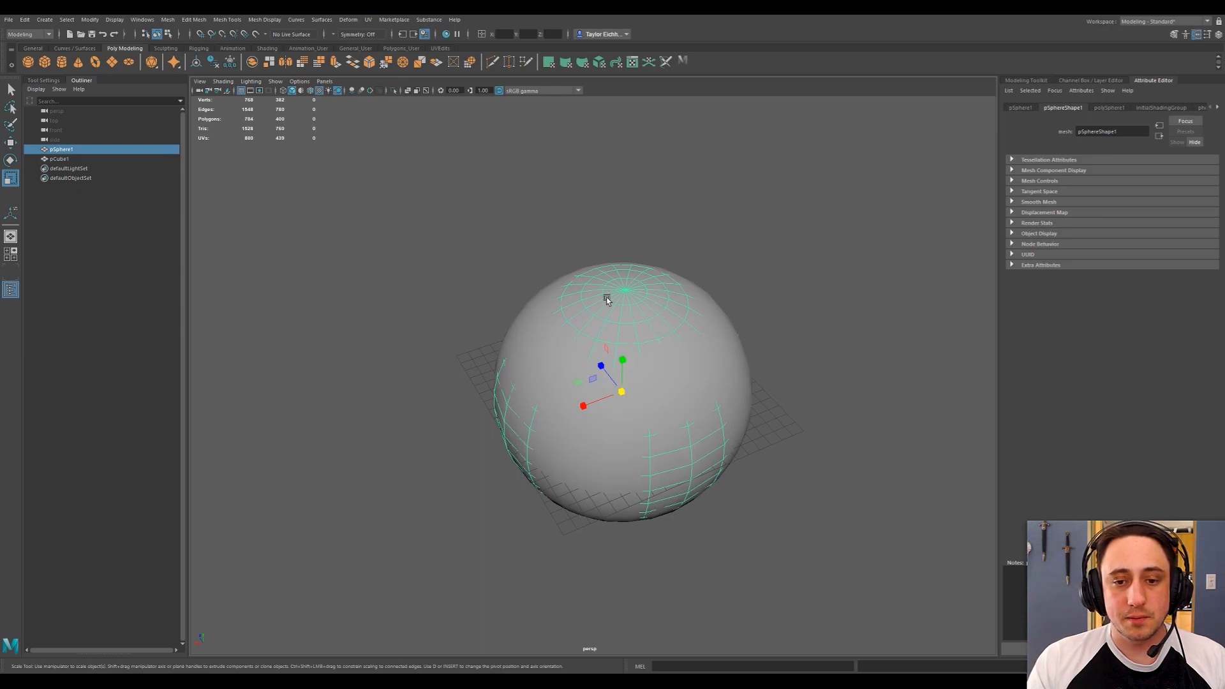
{"action": "key", "text": "shift"}
{"action": "left_click", "coordinate": [685, 388], "text": "shift"}
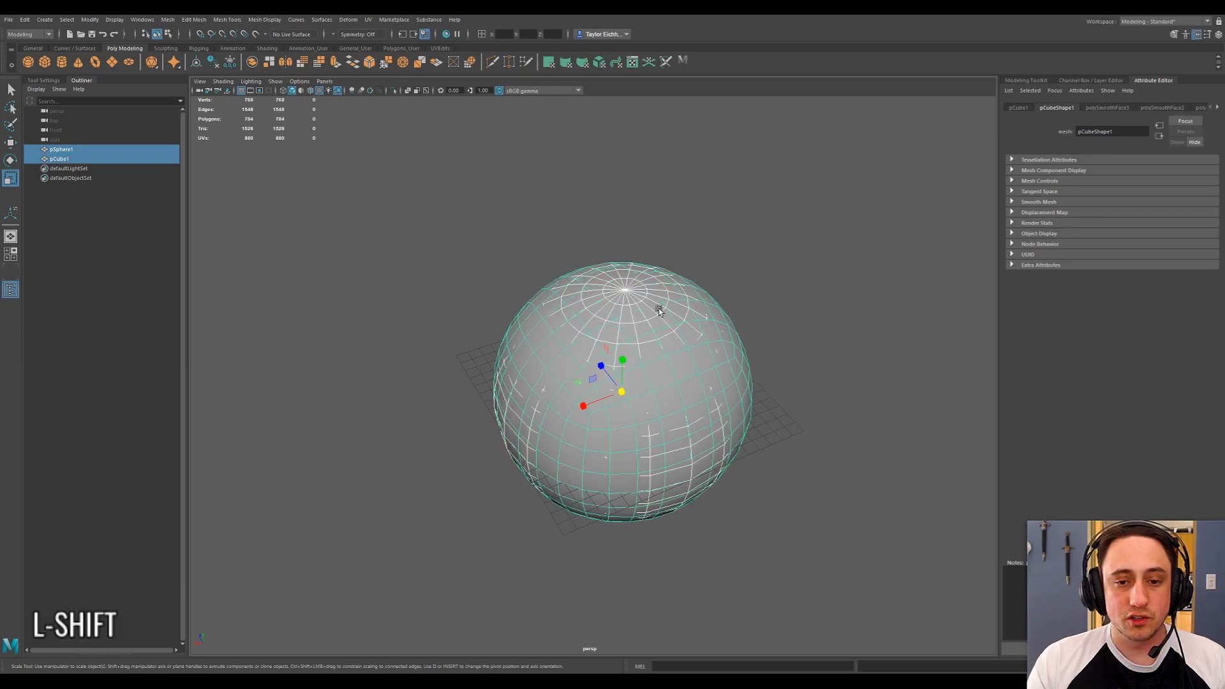
{"action": "left_click", "coordinate": [231, 20]}
{"action": "mouse_move", "coordinate": [204, 22]}
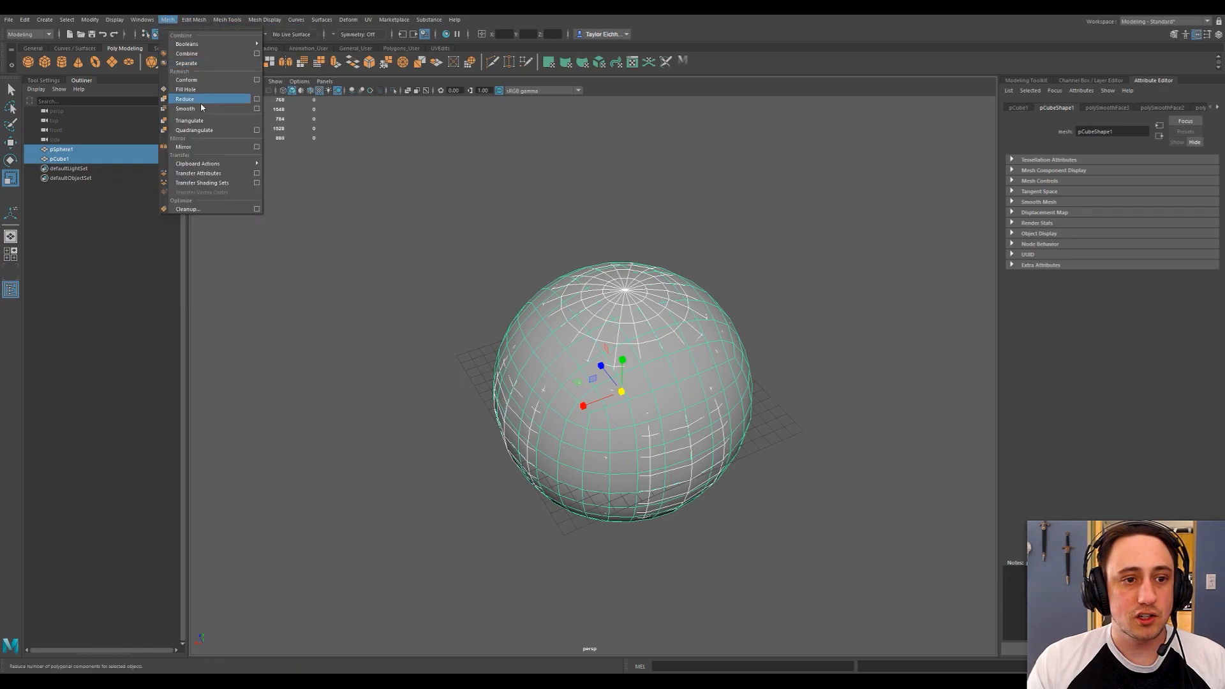
{"action": "left_click", "coordinate": [257, 173]}
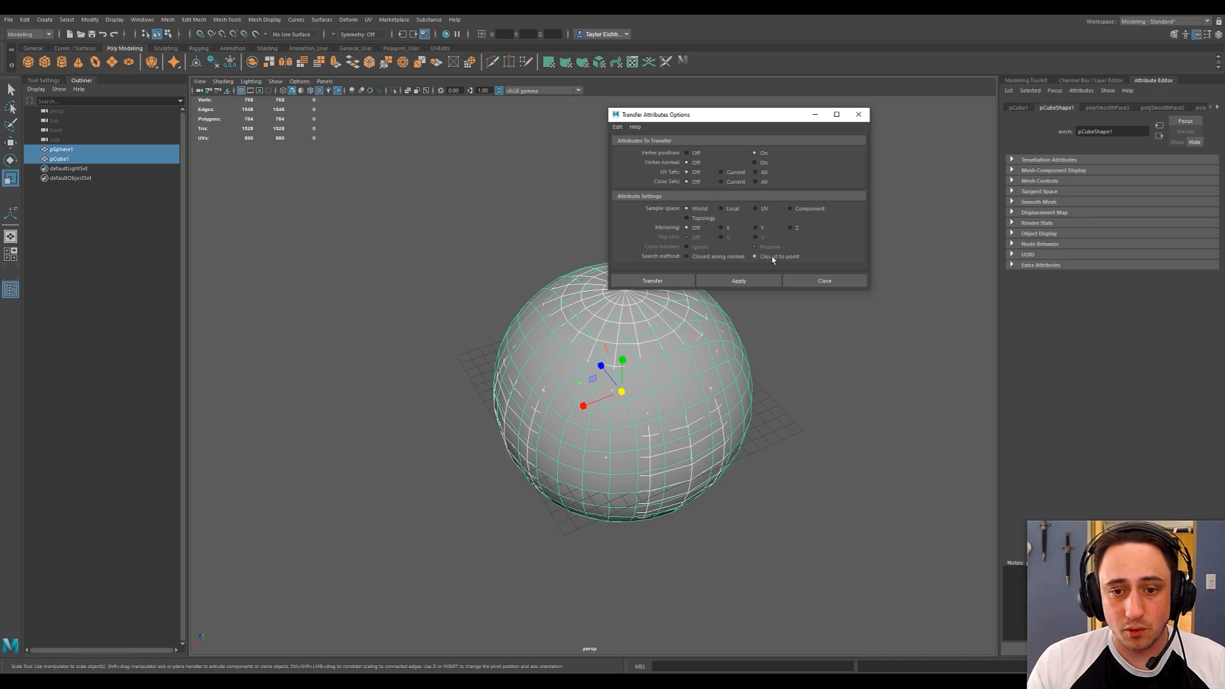
{"action": "left_click", "coordinate": [652, 280]}
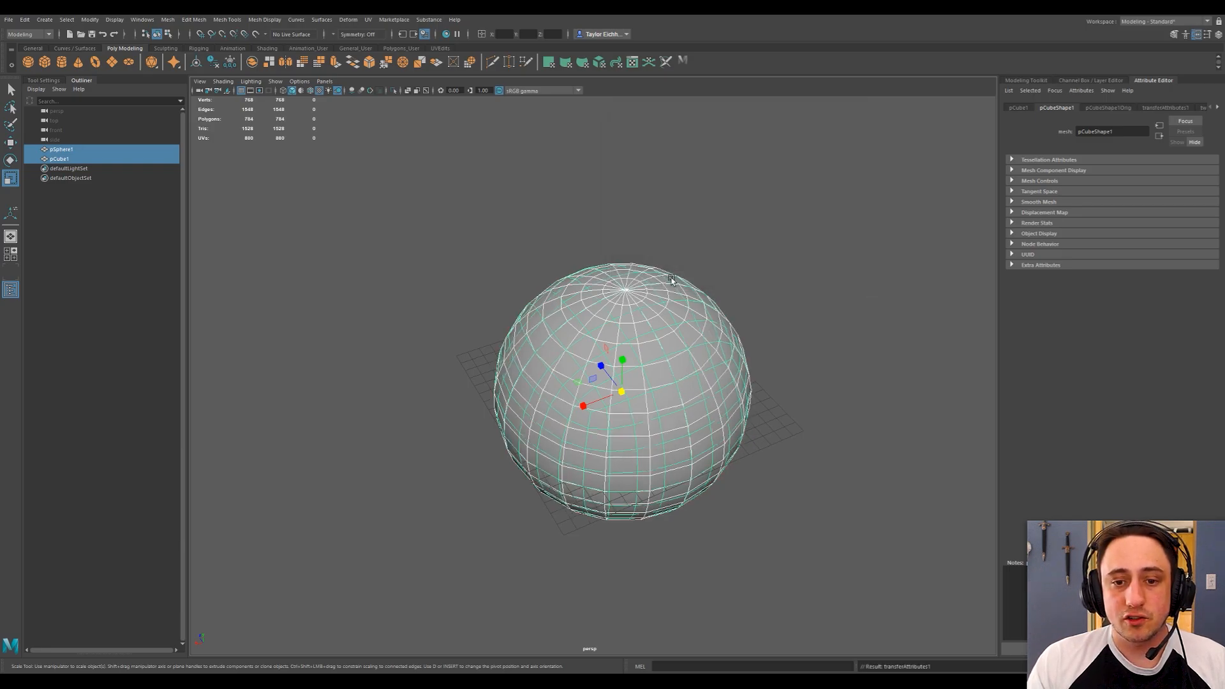
Delete the original sphere, keeping the reshaped cube.
{"action": "left_click_drag", "start_coordinate": [808, 333], "coordinate": [698, 332], "text": "alt"}
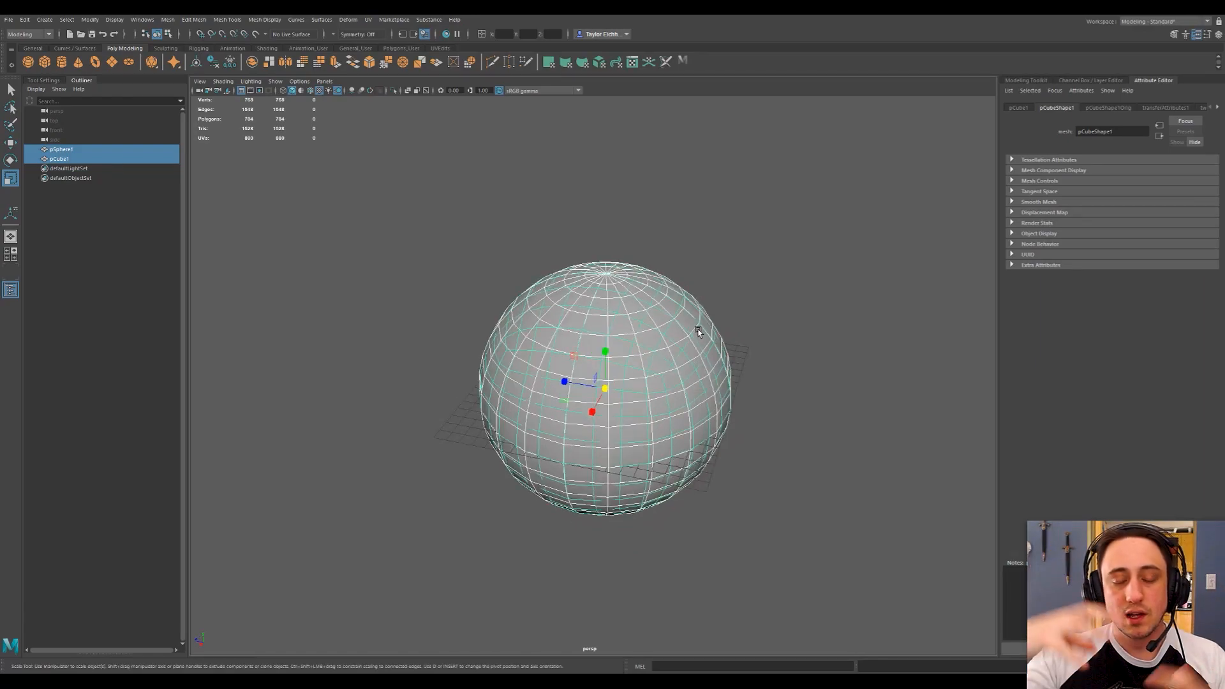
{"action": "left_click", "coordinate": [791, 292]}
{"action": "left_click", "coordinate": [585, 278]}
{"action": "key", "text": "Delete"}
Examine the surface and shape of the remaining quad sphere from several angles.
{"action": "left_click", "coordinate": [614, 302]}
{"action": "left_click_drag", "start_coordinate": [614, 302], "coordinate": [511, 376], "text": "alt"}
{"action": "left_click", "coordinate": [431, 306]}
{"action": "left_click_drag", "start_coordinate": [431, 306], "coordinate": [725, 293], "text": "alt"}
{"action": "left_click", "coordinate": [706, 342]}
{"action": "left_click", "coordinate": [634, 235]}
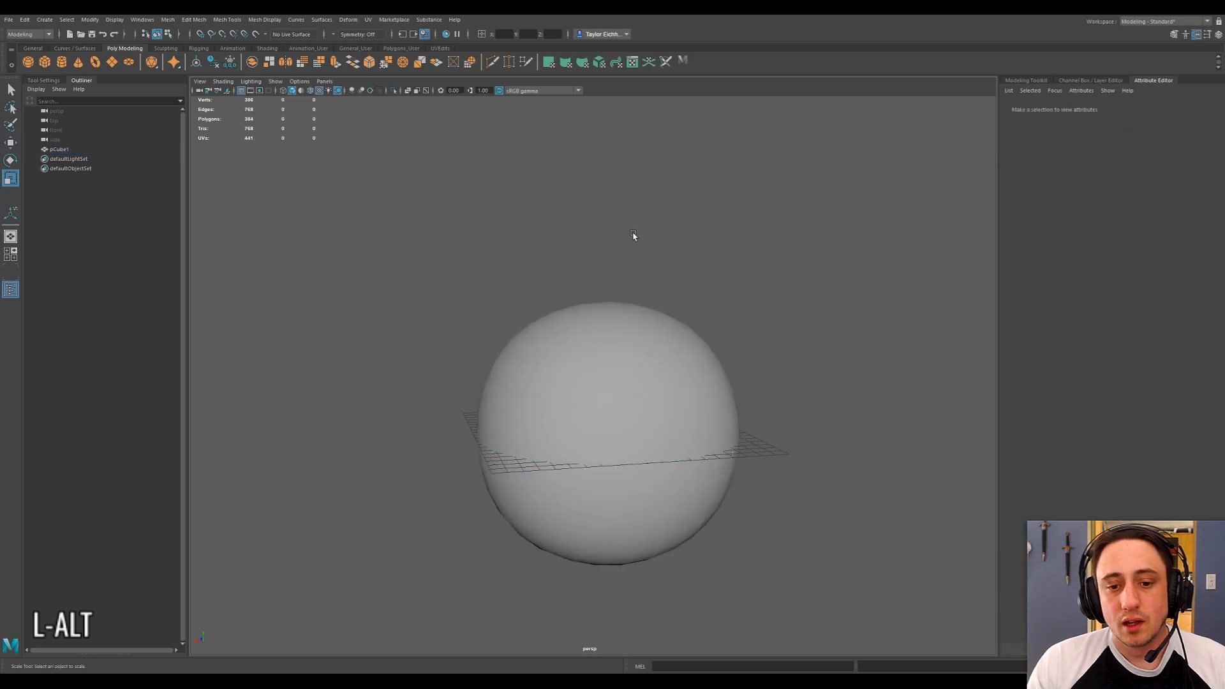
{"action": "left_click_drag", "start_coordinate": [627, 253], "coordinate": [605, 249], "text": "alt"}
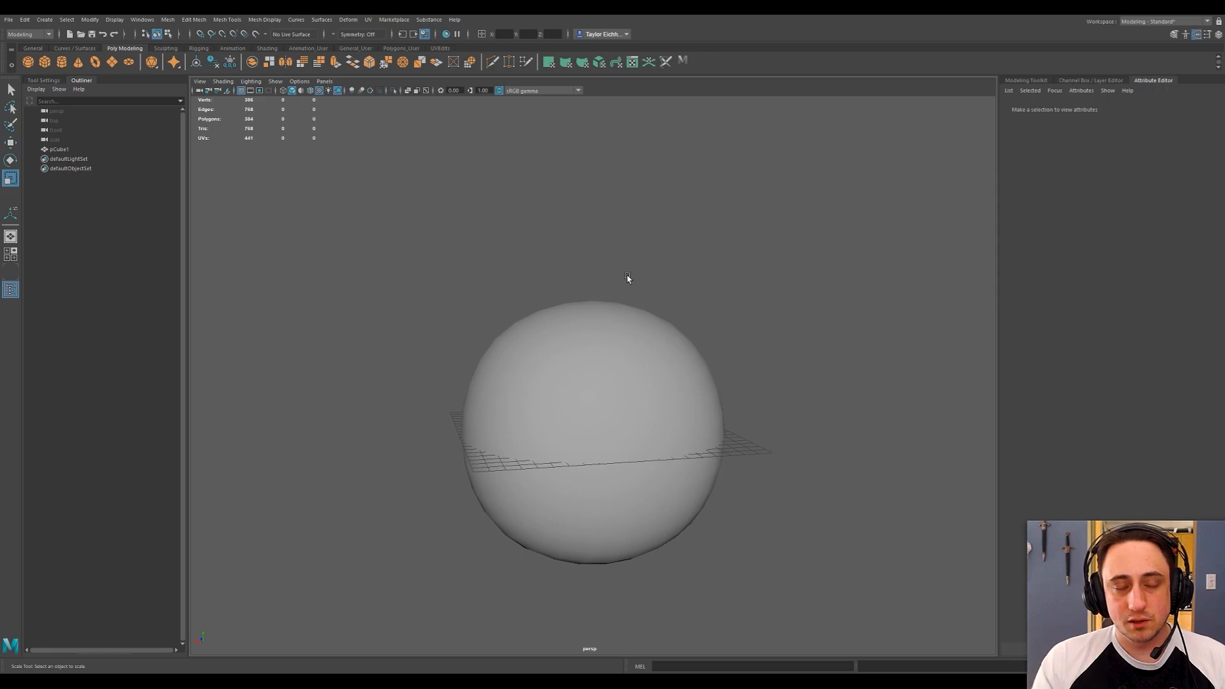
{"action": "left_click_drag", "start_coordinate": [627, 278], "coordinate": [584, 250], "text": "alt"}
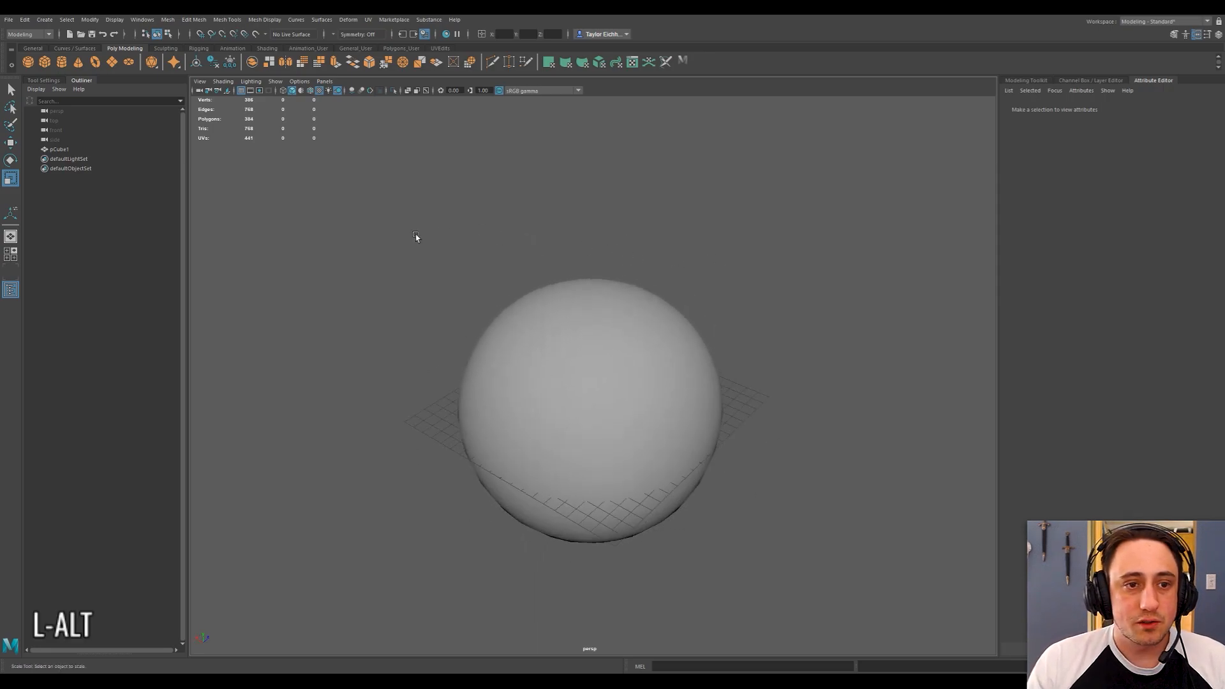
{"action": "left_click", "coordinate": [167, 19]}
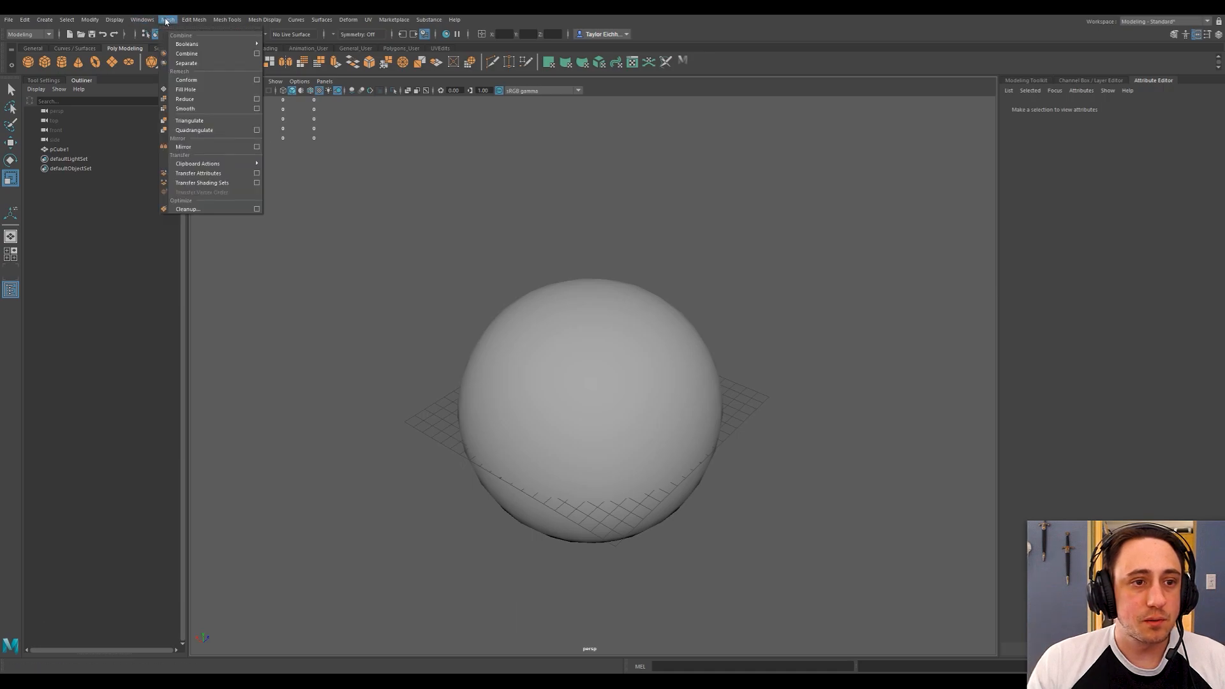
{"action": "left_click", "coordinate": [166, 22]}
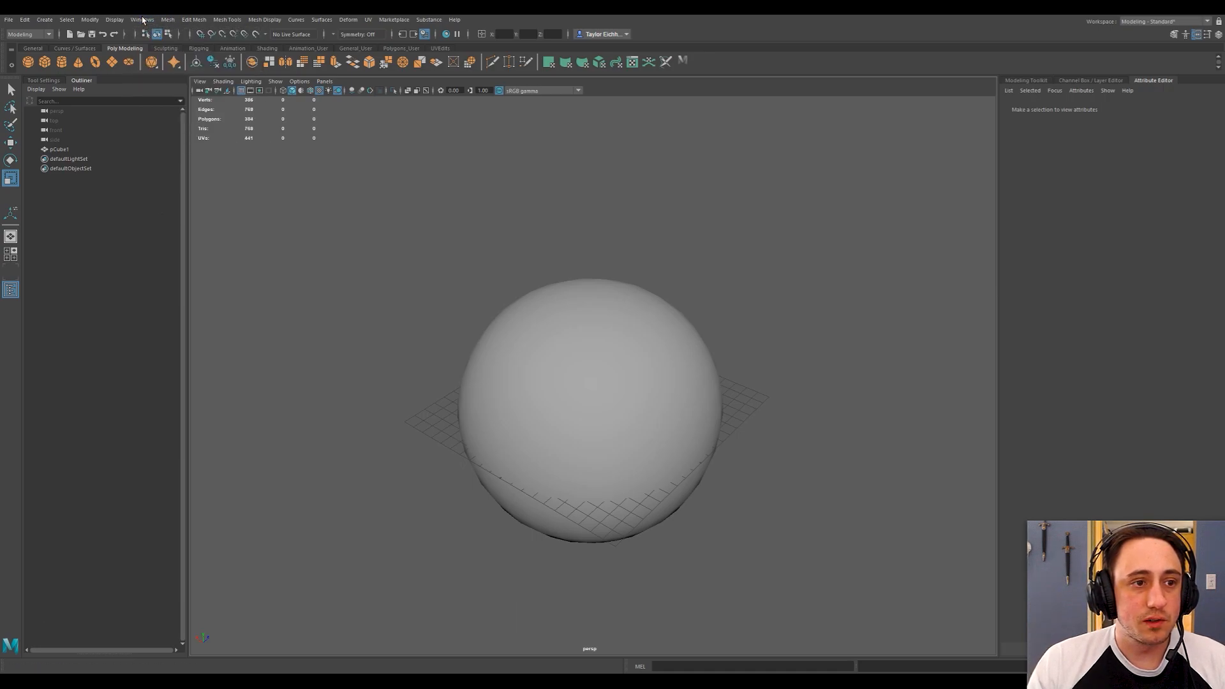
Create a polygon cone and move it straight up to the top of the sphere.
{"action": "left_click", "coordinate": [78, 62]}
{"action": "key", "text": "w"}
{"action": "left_click_drag", "start_coordinate": [593, 380], "coordinate": [590, 253]}
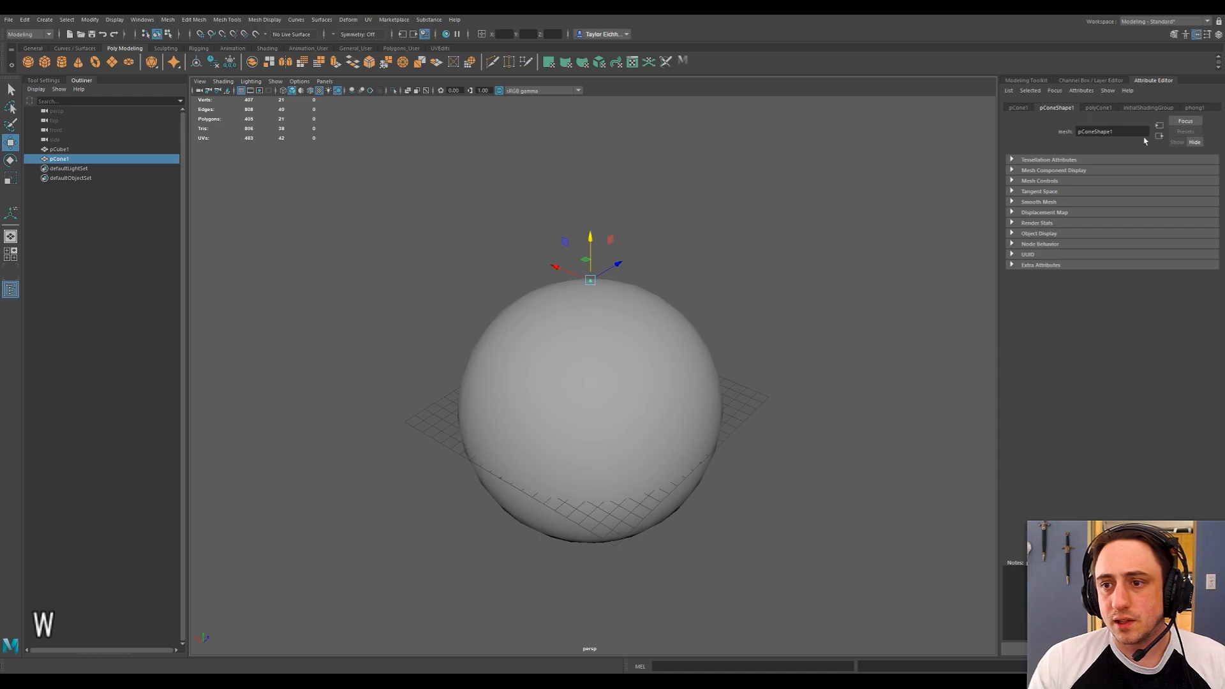
Set both the radius and the height of the cone to 20.
{"action": "left_click", "coordinate": [1098, 107]}
{"action": "left_click", "coordinate": [1105, 171]}
{"action": "type", "text": "20"}
{"action": "key", "text": "Return"}
{"action": "key", "text": "Tab"}
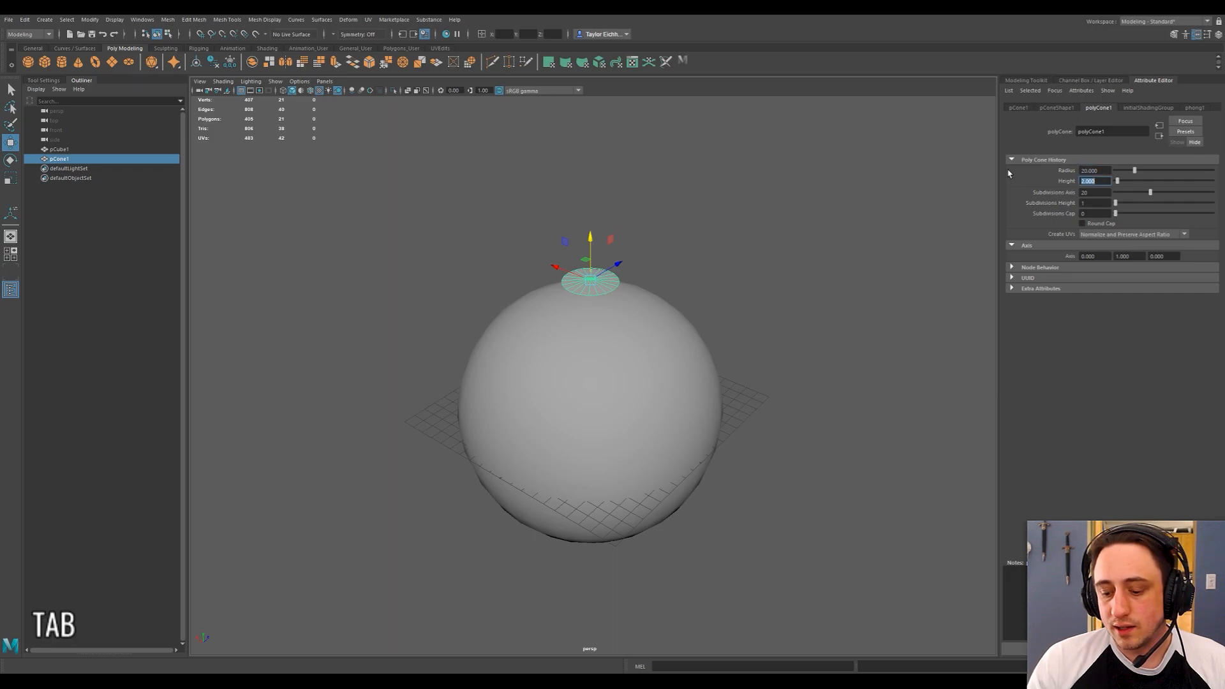
{"action": "type", "text": "20"}
{"action": "key", "text": "Return"}
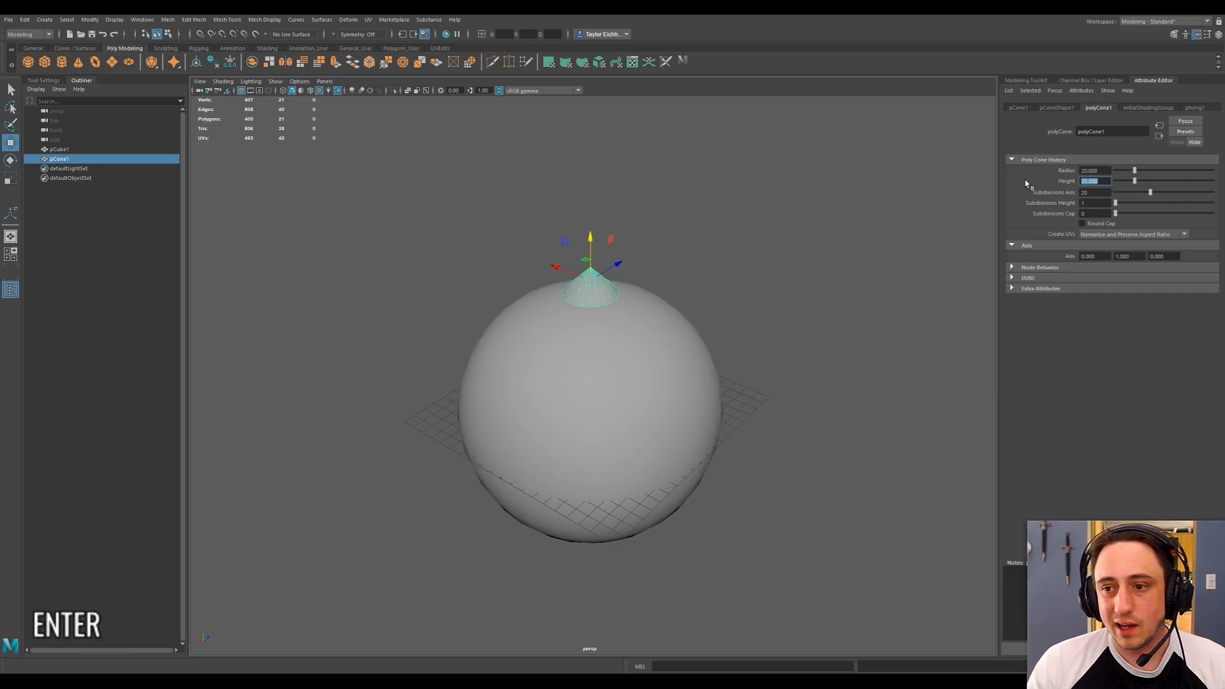
Set the cone's height to 50, keeping the radius at 20.
{"action": "left_click_drag", "start_coordinate": [1134, 181], "coordinate": [1029, 172]}
{"action": "type", "text": "50"}
{"action": "key", "text": "shift+Tab"}
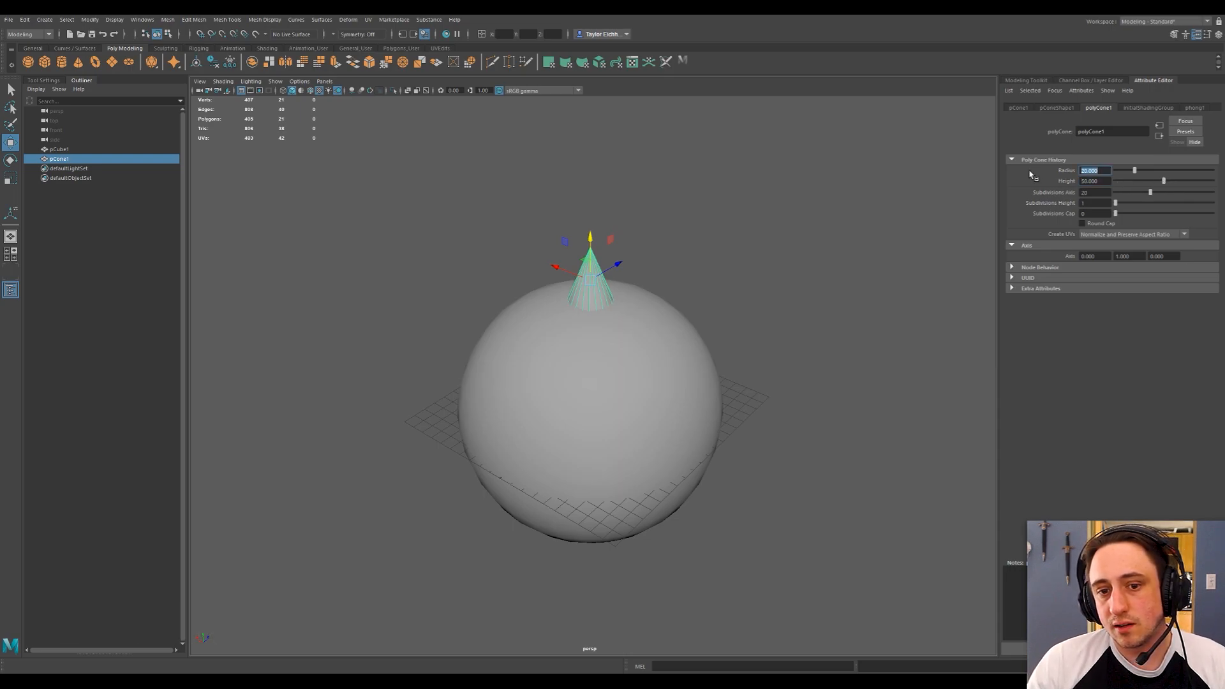
{"action": "key", "text": "Return"}
Adjust the cone's vertical position so that its base sits at the top of the sphere's surface.
{"action": "scroll", "coordinate": [604, 274], "scroll_direction": "up", "scroll_amount": 5}
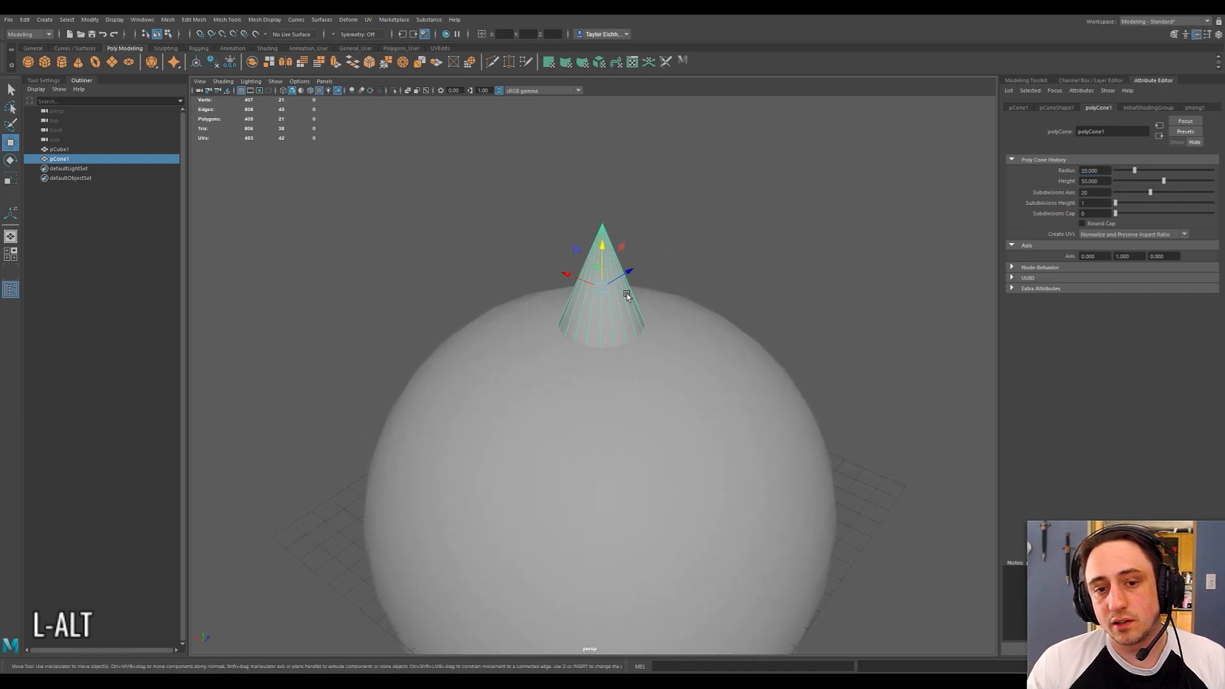
{"action": "left_click_drag", "start_coordinate": [627, 296], "coordinate": [687, 249], "text": "alt"}
{"action": "key", "text": "w"}
{"action": "left_click_drag", "start_coordinate": [651, 157], "coordinate": [652, 190]}
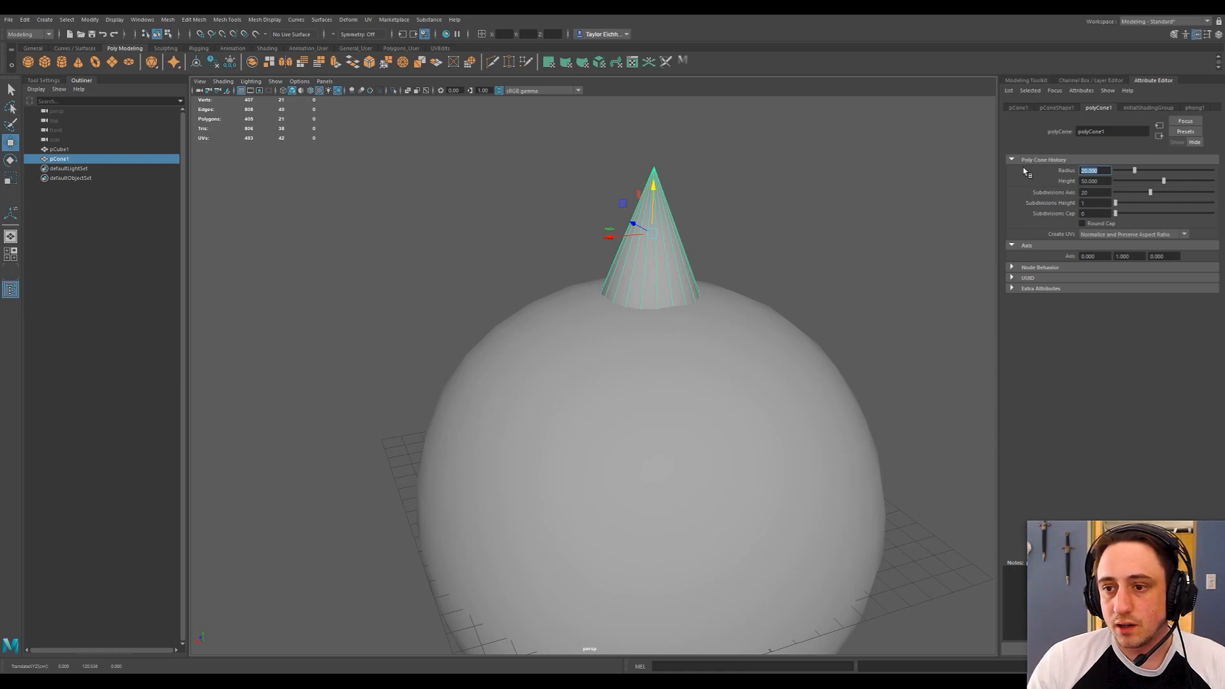
Set the cone's radius to 16 and its height to 40.
{"action": "type", "text": "16"}
{"action": "key", "text": "Tab"}
{"action": "type", "text": "40"}
{"action": "key", "text": "Return"}
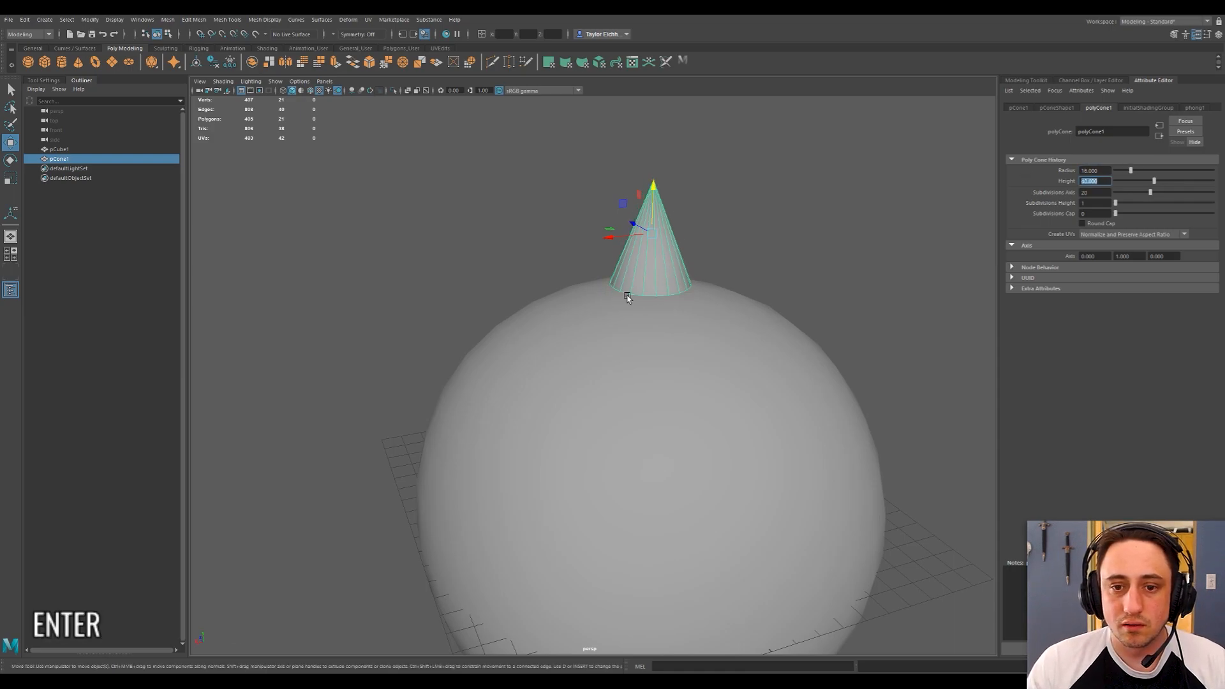
Reposition the resized cone vertically so that its base rests on the sphere's top.
{"action": "key", "text": "w"}
{"action": "left_click_drag", "start_coordinate": [653, 189], "coordinate": [611, 258]}
{"action": "right_click_drag", "start_coordinate": [611, 258], "coordinate": [693, 281], "text": "alt"}
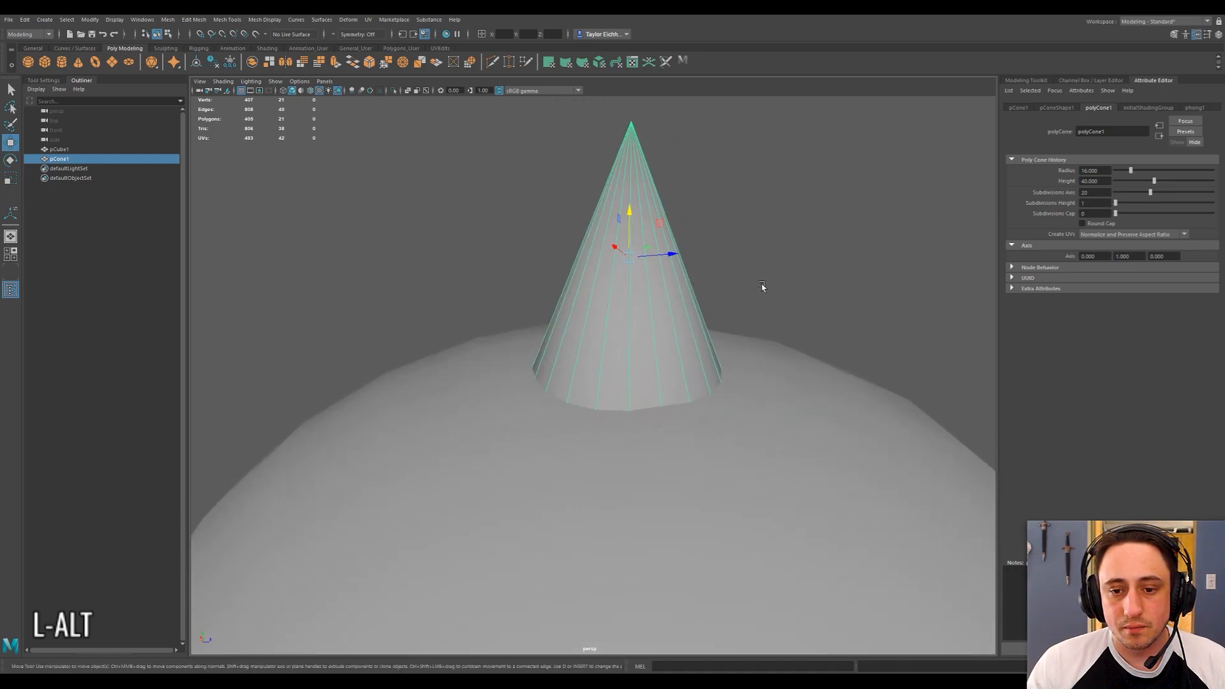
Delete the flat cap face on the underside of the cone.
{"action": "left_click_drag", "start_coordinate": [629, 205], "coordinate": [629, 295]}
{"action": "right_click", "coordinate": [633, 249]}
{"action": "right_click_drag", "start_coordinate": [630, 266], "coordinate": [631, 273]}
{"action": "left_click", "coordinate": [630, 242]}
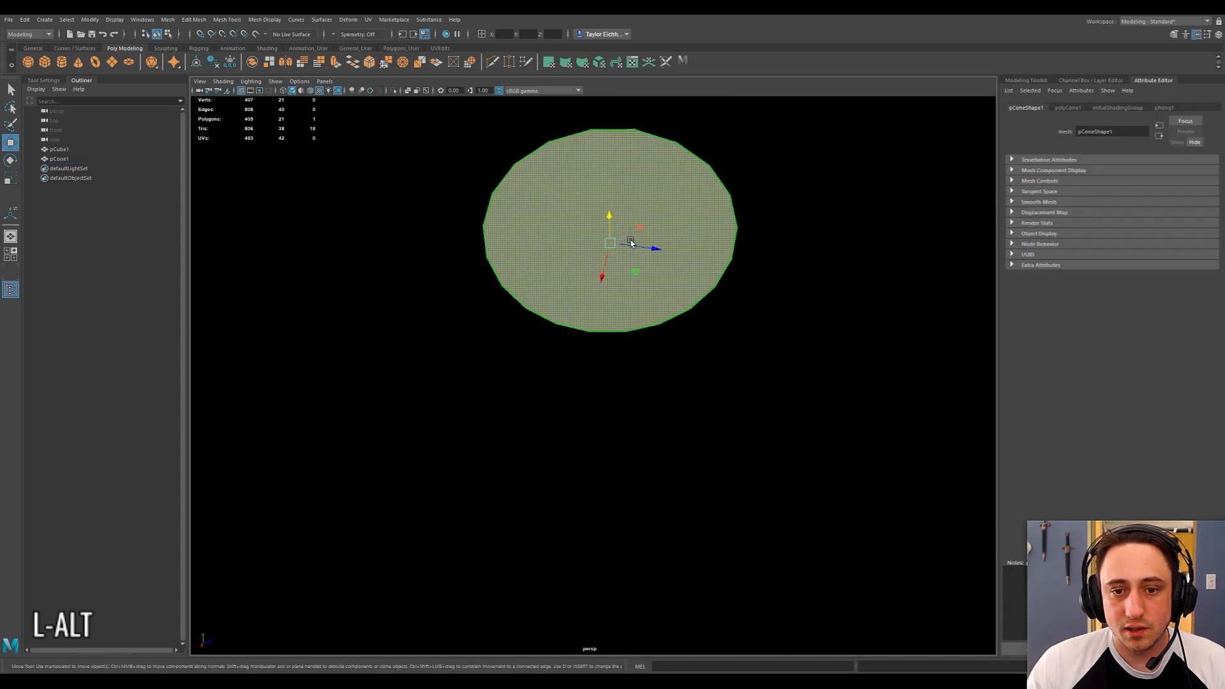
{"action": "key", "text": "Delete"}
{"action": "left_click_drag", "start_coordinate": [629, 241], "coordinate": [625, 276], "text": "alt"}
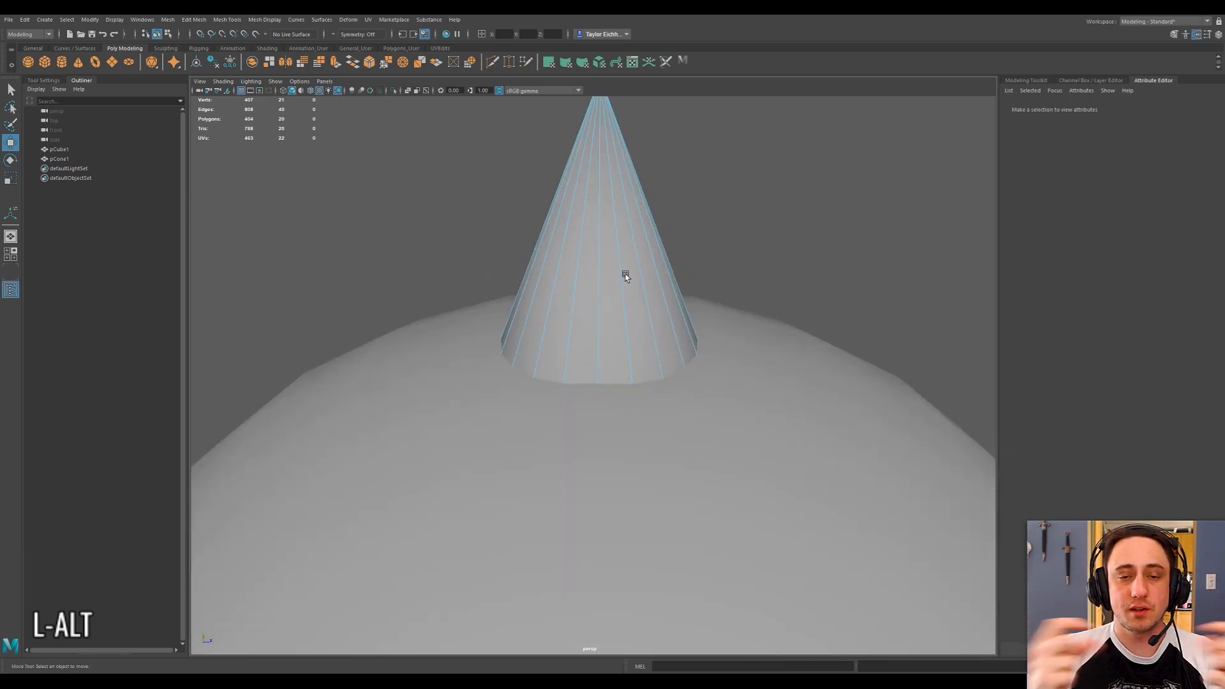
Try to insert a horizontal edge loop around the cone near its base with the Multi-Cut tool.
{"action": "left_click", "coordinate": [495, 58]}
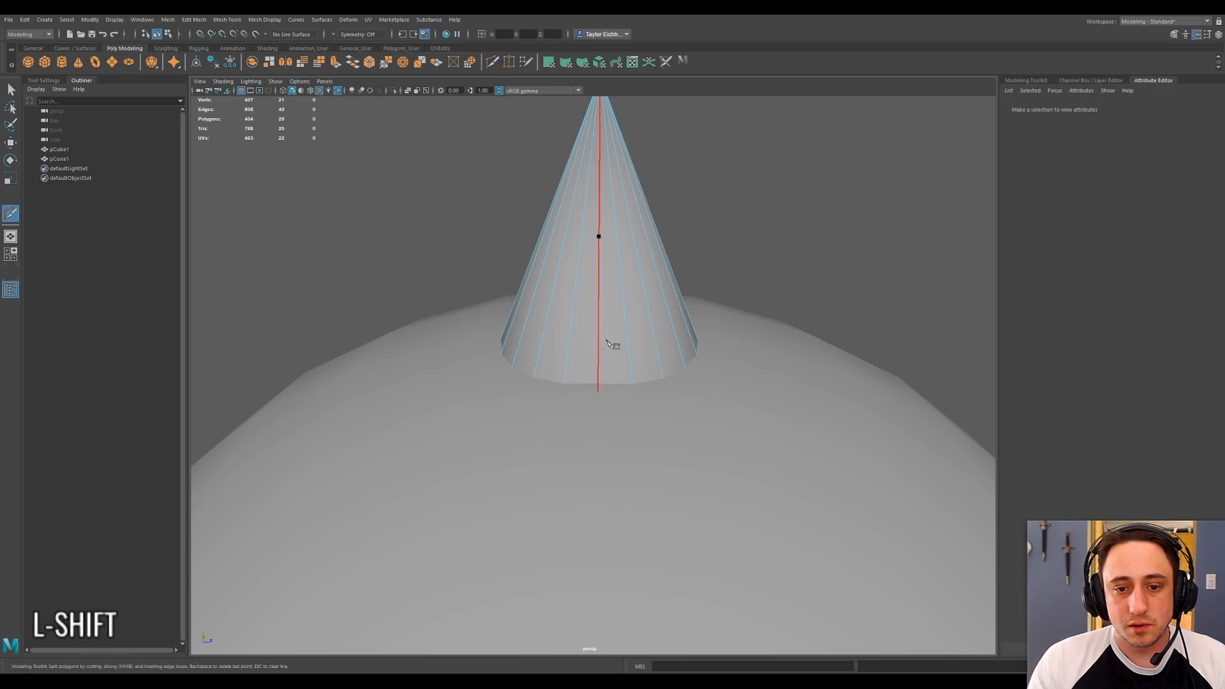
{"action": "left_click", "coordinate": [563, 343], "text": "ctrl"}
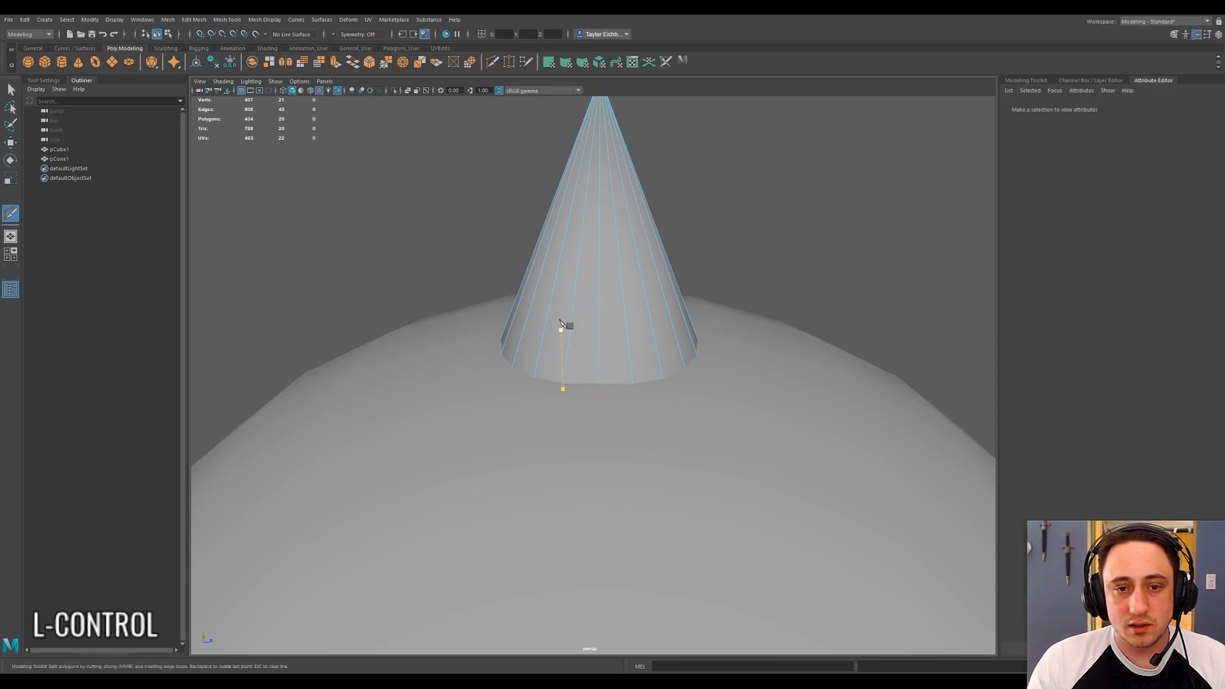
{"action": "left_click", "coordinate": [491, 62]}
{"action": "scroll", "coordinate": [561, 355], "scroll_direction": "up", "scroll_amount": 3}
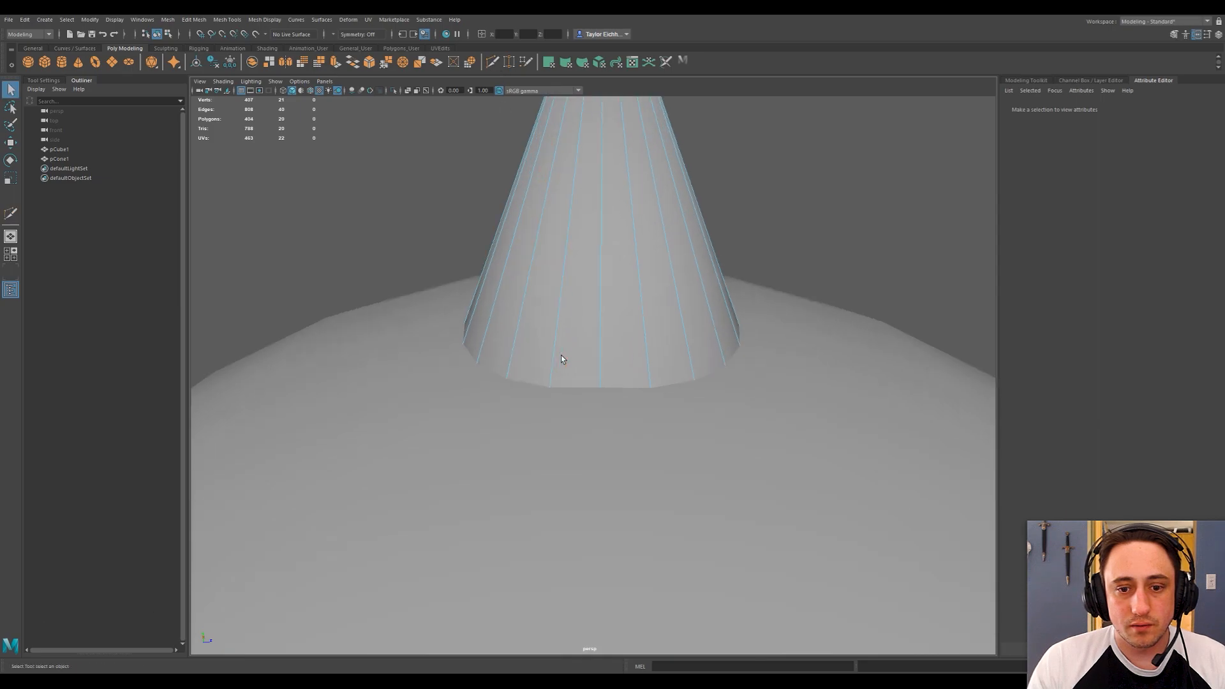
{"action": "left_click_drag", "start_coordinate": [561, 355], "coordinate": [615, 319], "text": "alt"}
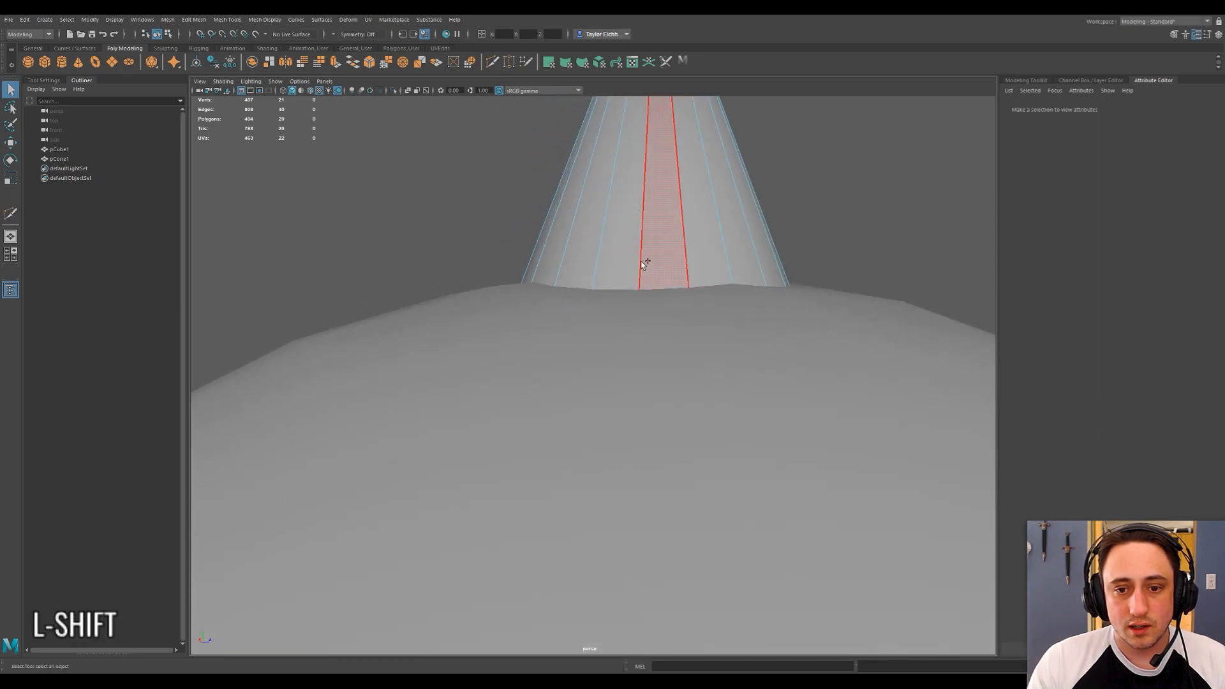
{"action": "mouse_move", "coordinate": [639, 263]}
{"action": "left_mouse_down", "text": "alt"}
{"action": "mouse_move", "coordinate": [653, 285]}
{"action": "mouse_move", "coordinate": [626, 265]}
{"action": "left_mouse_up", "text": "alt"}
{"action": "right_click_drag", "start_coordinate": [733, 169], "coordinate": [793, 151]}
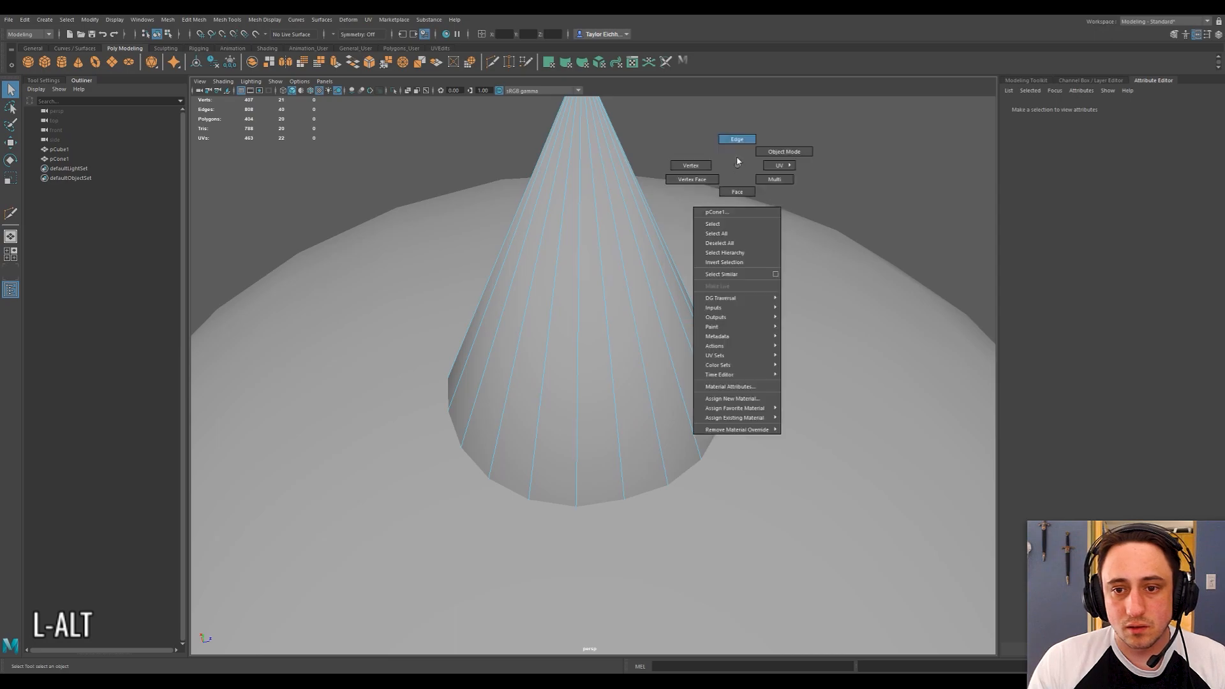
{"action": "left_click", "coordinate": [562, 287]}
{"action": "left_click_drag", "start_coordinate": [577, 293], "coordinate": [505, 121], "text": "alt"}
{"action": "left_click", "coordinate": [492, 62]}
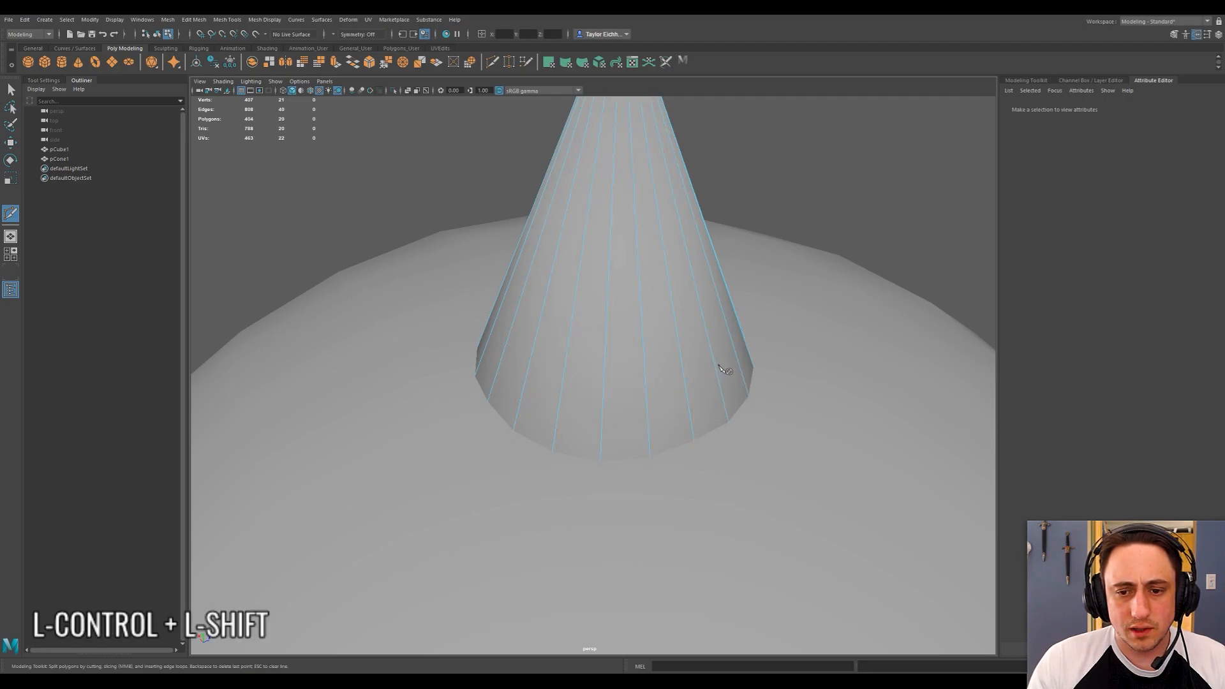
{"action": "right_click_drag", "start_coordinate": [720, 351], "coordinate": [684, 309], "text": "alt"}
{"action": "middle_click_drag", "start_coordinate": [684, 309], "coordinate": [678, 331], "text": "alt"}
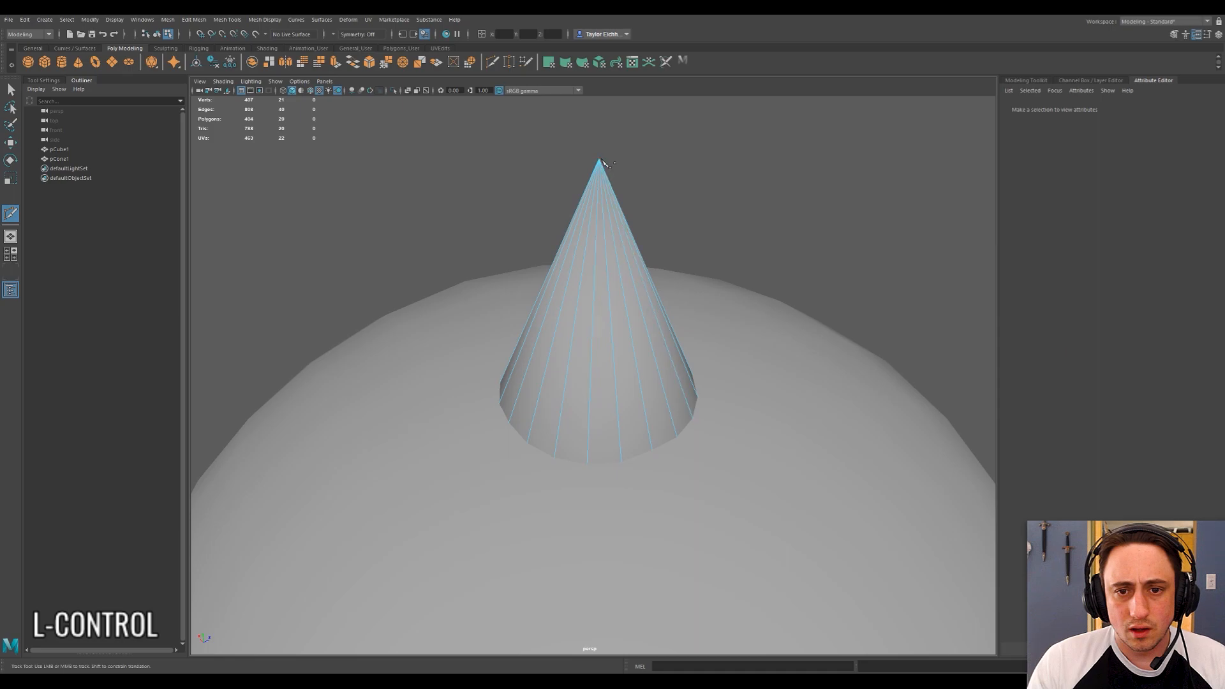
{"action": "left_click_drag", "start_coordinate": [612, 214], "coordinate": [644, 295], "text": "alt"}
Undo the cap deletion and the last cone move, keeping the cone's radius at 16 and height at 40.
{"action": "key", "text": "ctrl+z"}
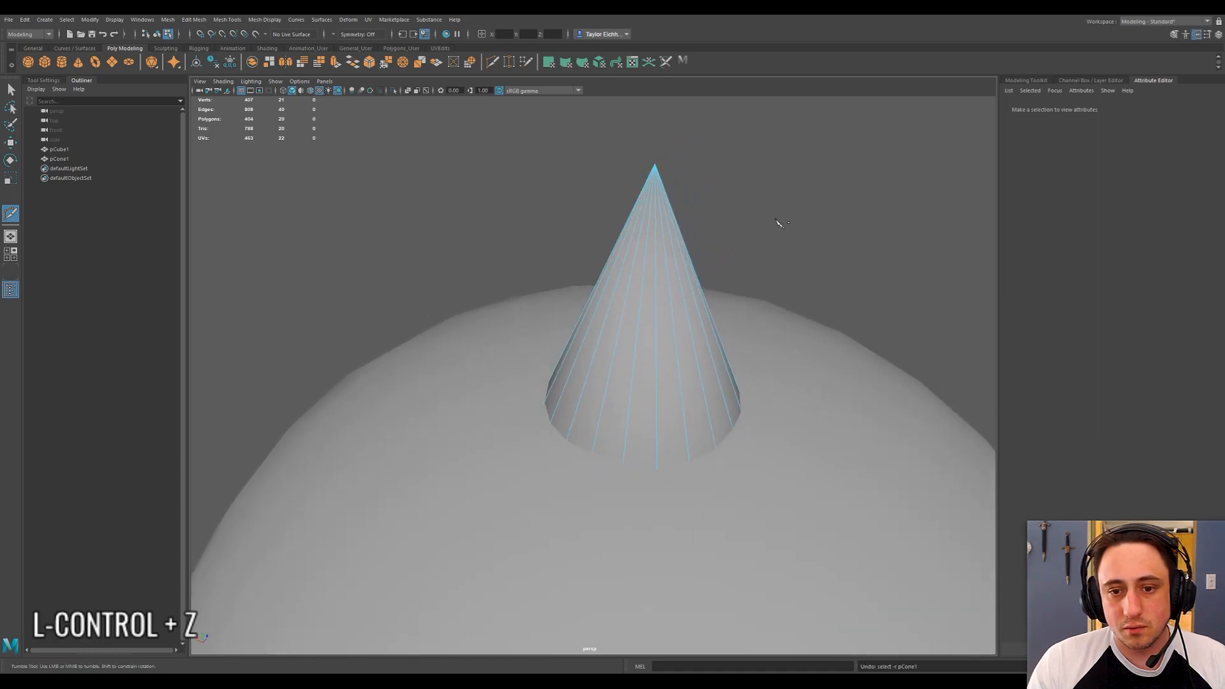
{"action": "key", "text": "ctrl+z"}
{"action": "key", "text": "ctrl+z"}
{"action": "key", "text": "ctrl+z"}
{"action": "key", "text": "ctrl+z"}
{"action": "key", "text": "ctrl+z"}
{"action": "key", "text": "ctrl+z"}
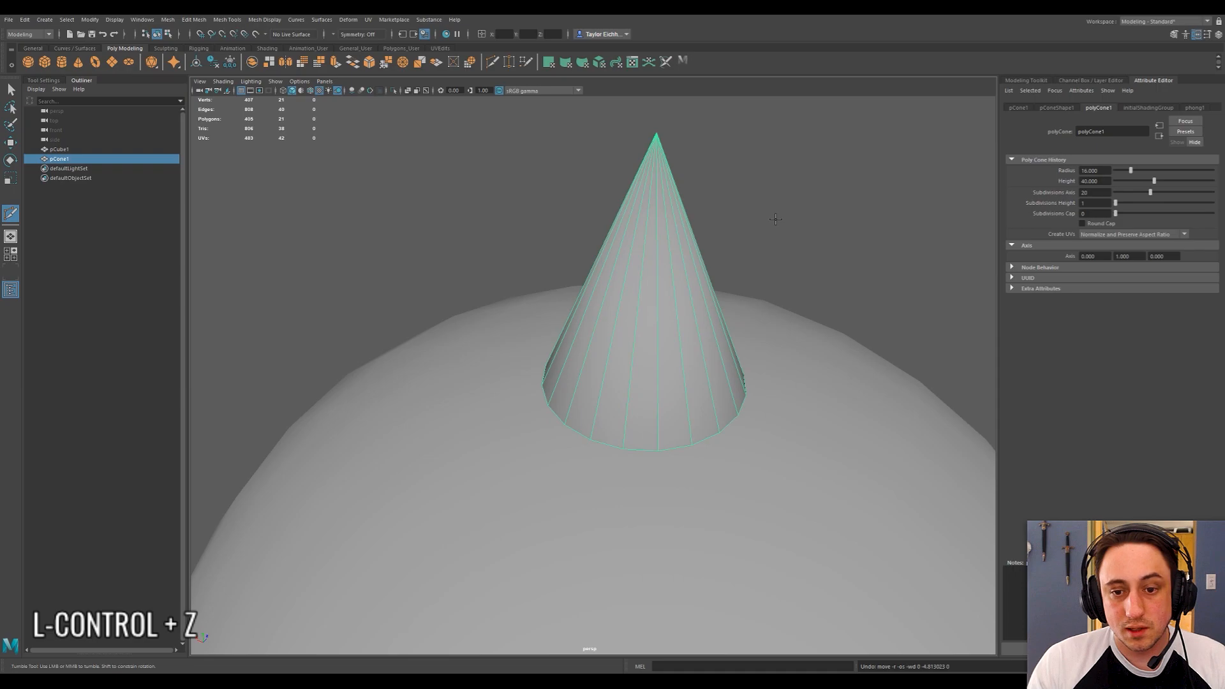
{"action": "key", "text": "z"}
{"action": "key", "text": "z"}
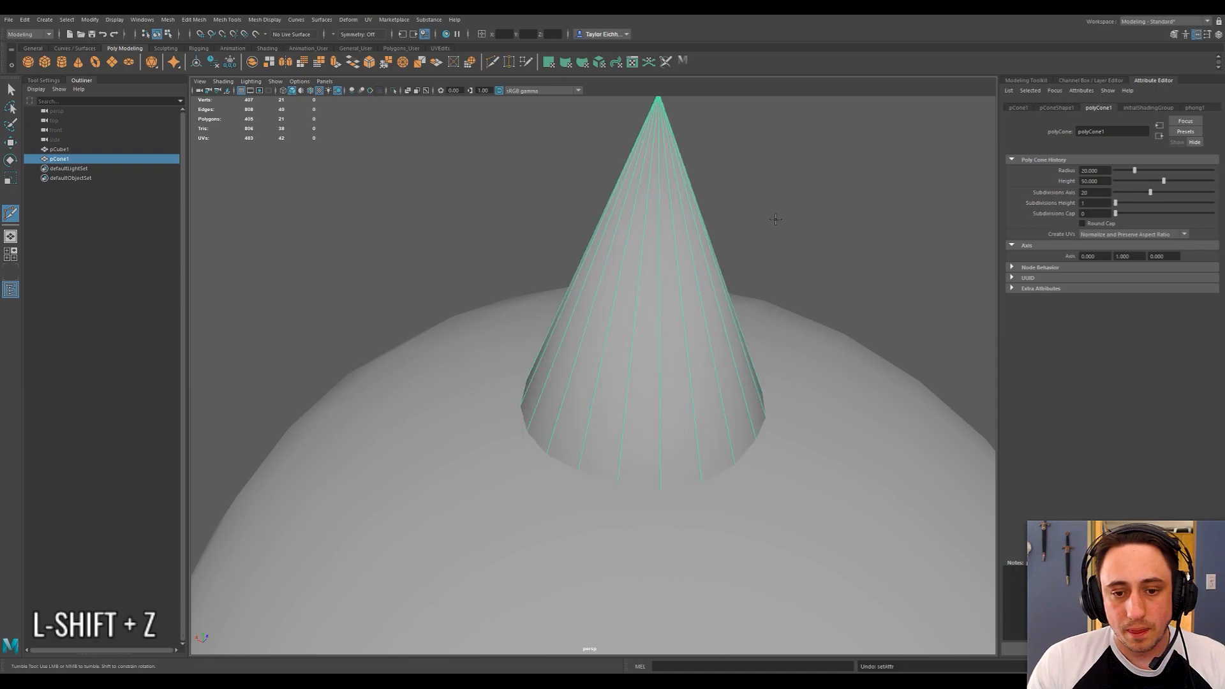
{"action": "key", "text": "ctrl+y"}
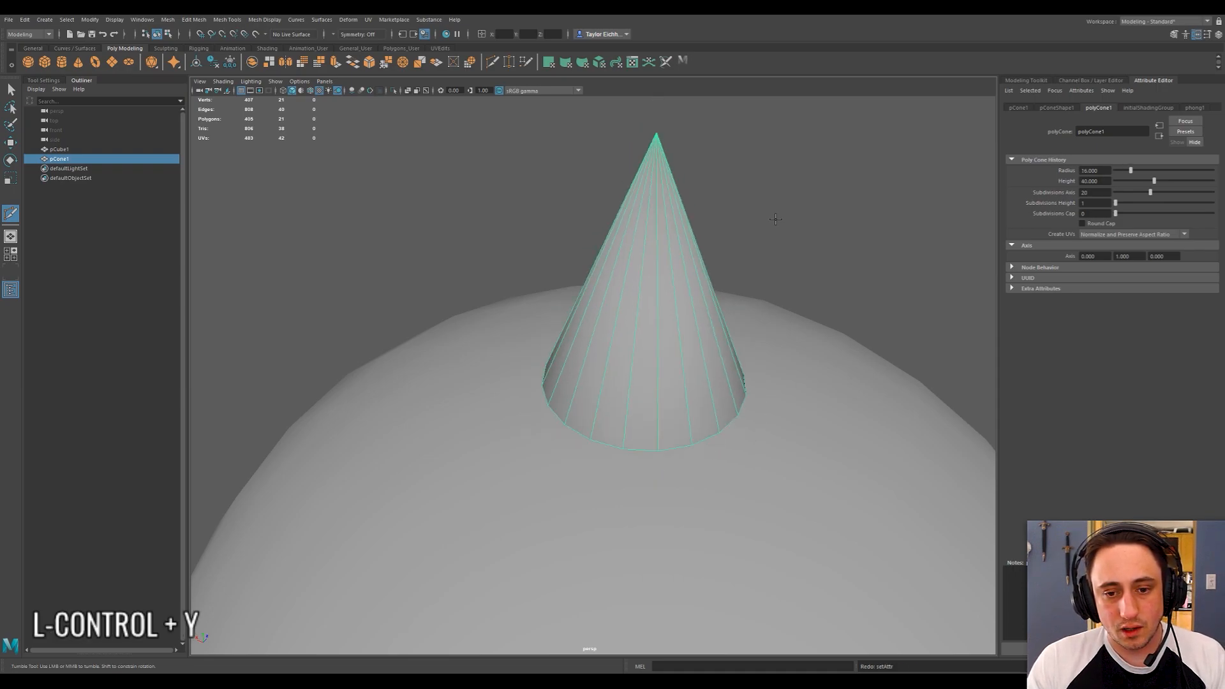
Set the cone's height subdivisions to 2.
{"action": "key", "text": "v"}
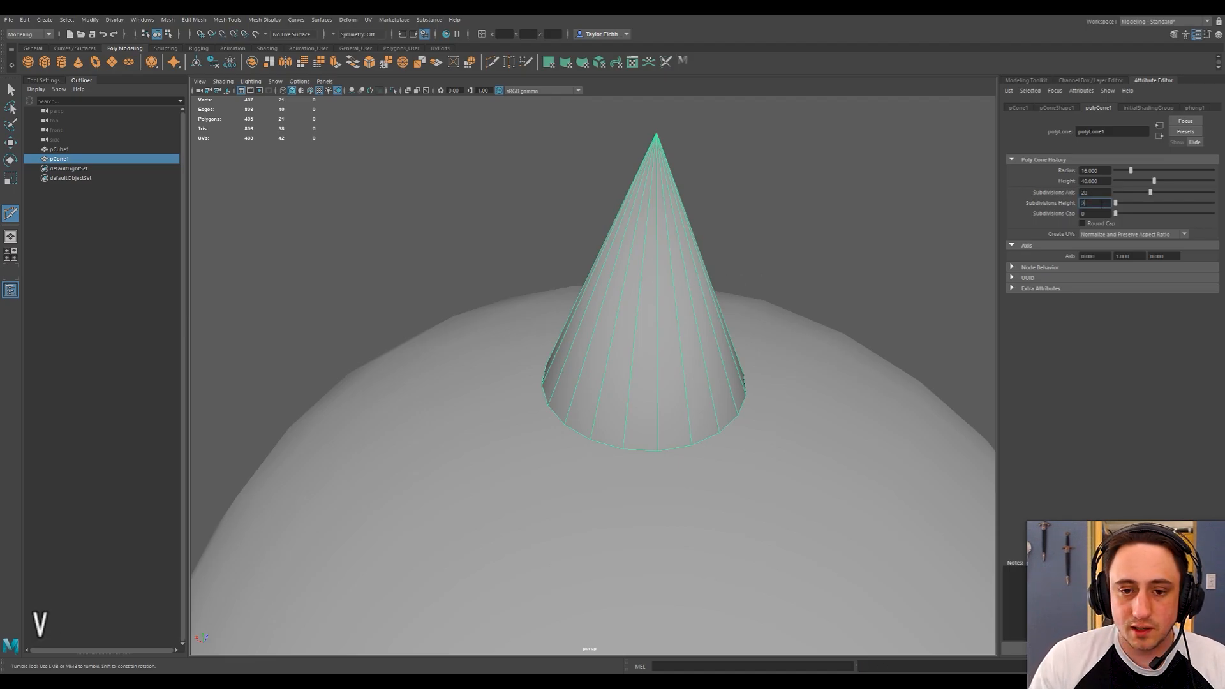
{"action": "key", "text": "Return"}
{"action": "left_click_drag", "start_coordinate": [893, 214], "coordinate": [699, 254], "text": "alt"}
{"action": "middle_click_drag", "start_coordinate": [699, 254], "coordinate": [721, 233], "text": "alt"}
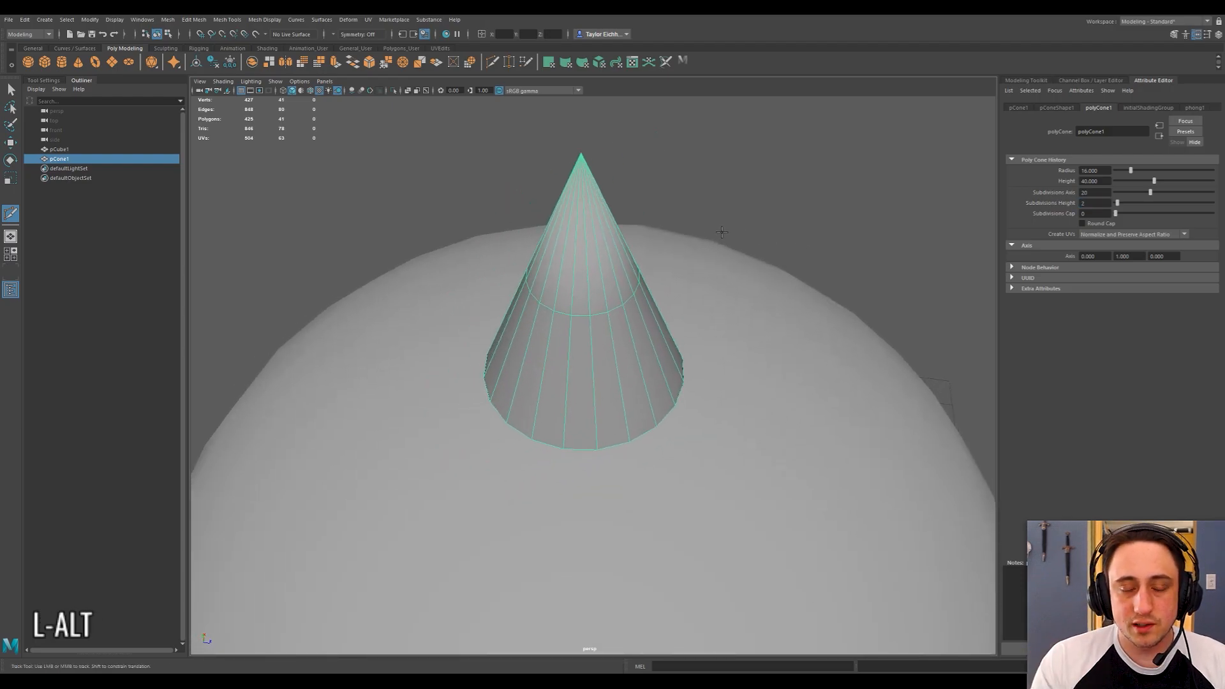
{"action": "left_click_drag", "start_coordinate": [595, 338], "coordinate": [612, 287], "text": "alt"}
Move the cone down vertically so that its base rests on the top of the sphere.
{"action": "key", "text": "w"}
{"action": "middle_click_drag", "start_coordinate": [752, 224], "coordinate": [746, 248], "text": "alt"}
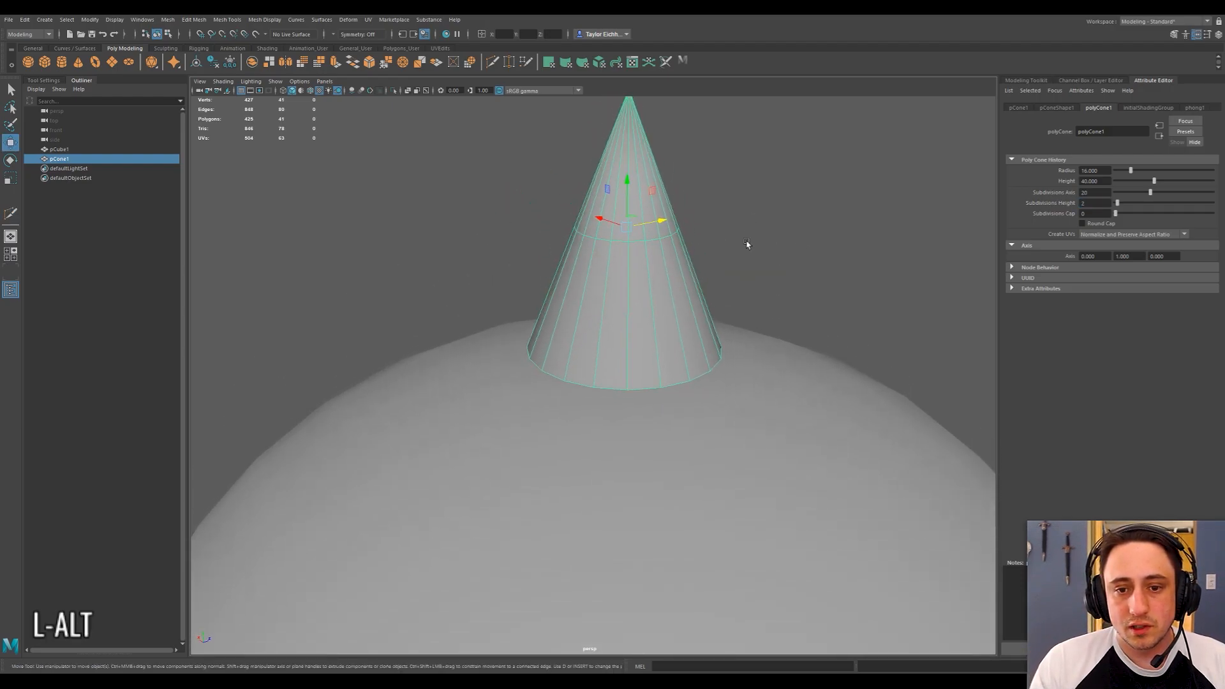
{"action": "left_click", "coordinate": [753, 202]}
{"action": "key", "text": "w"}
{"action": "left_click", "coordinate": [636, 210]}
{"action": "left_click_drag", "start_coordinate": [629, 186], "coordinate": [619, 208]}
{"action": "left_click_drag", "start_coordinate": [713, 244], "coordinate": [704, 278], "text": "alt"}
Slide the cone's middle edge loop down close to its base with the Slide Edge Tool.
{"action": "right_click_drag", "start_coordinate": [629, 304], "coordinate": [625, 289]}
{"action": "right_click", "coordinate": [629, 308], "text": "shift"}
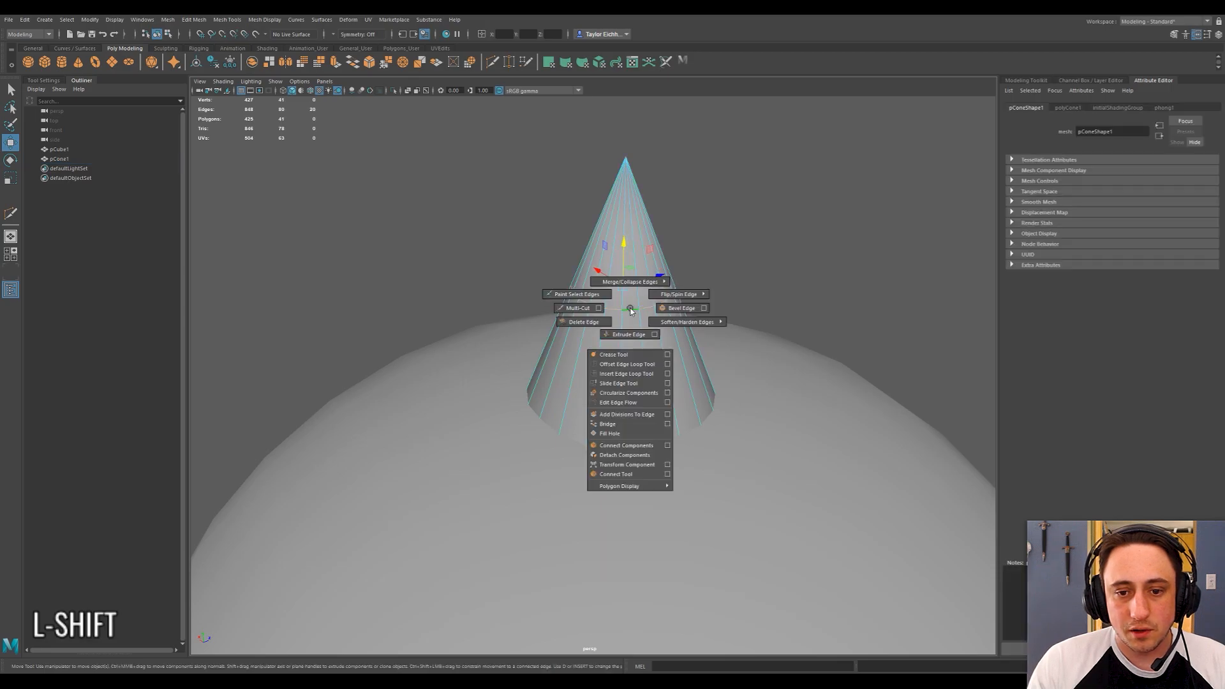
{"action": "left_click", "coordinate": [618, 383]}
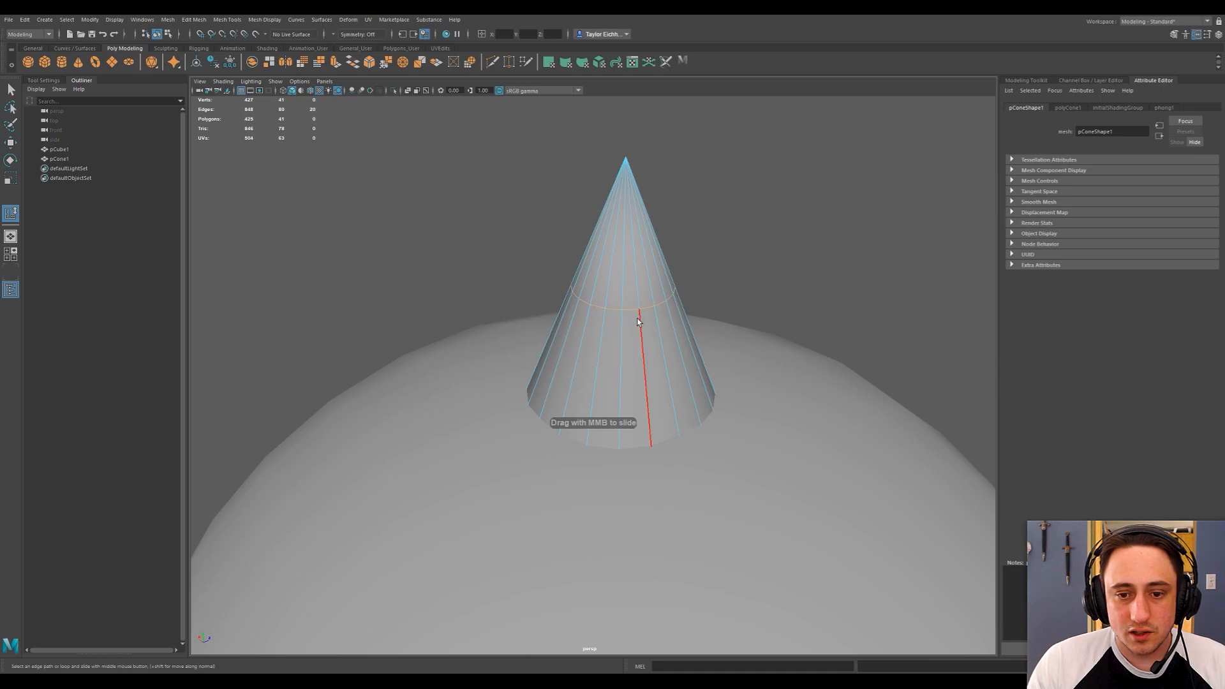
{"action": "middle_click_drag", "start_coordinate": [631, 384], "coordinate": [602, 416]}
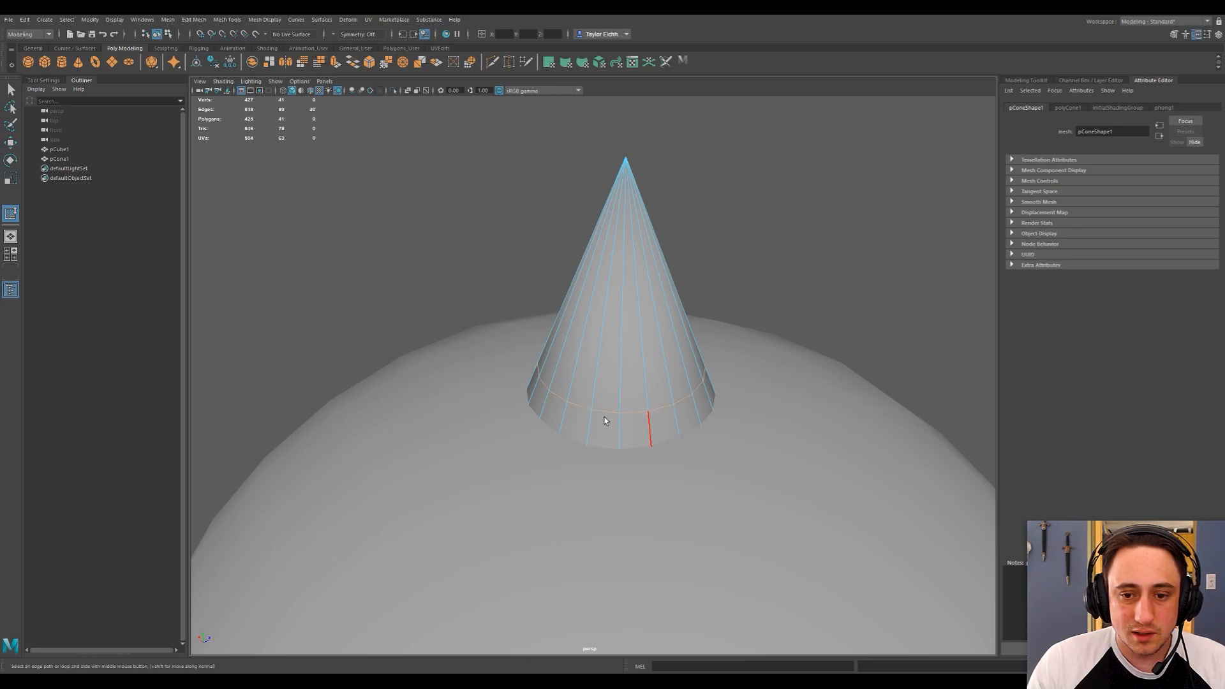
Extrude the ring of faces around the cone's base outward with a Local Translate Z of 4.
{"action": "right_click_drag", "start_coordinate": [664, 414], "coordinate": [661, 433]}
{"action": "left_click", "coordinate": [660, 434]}
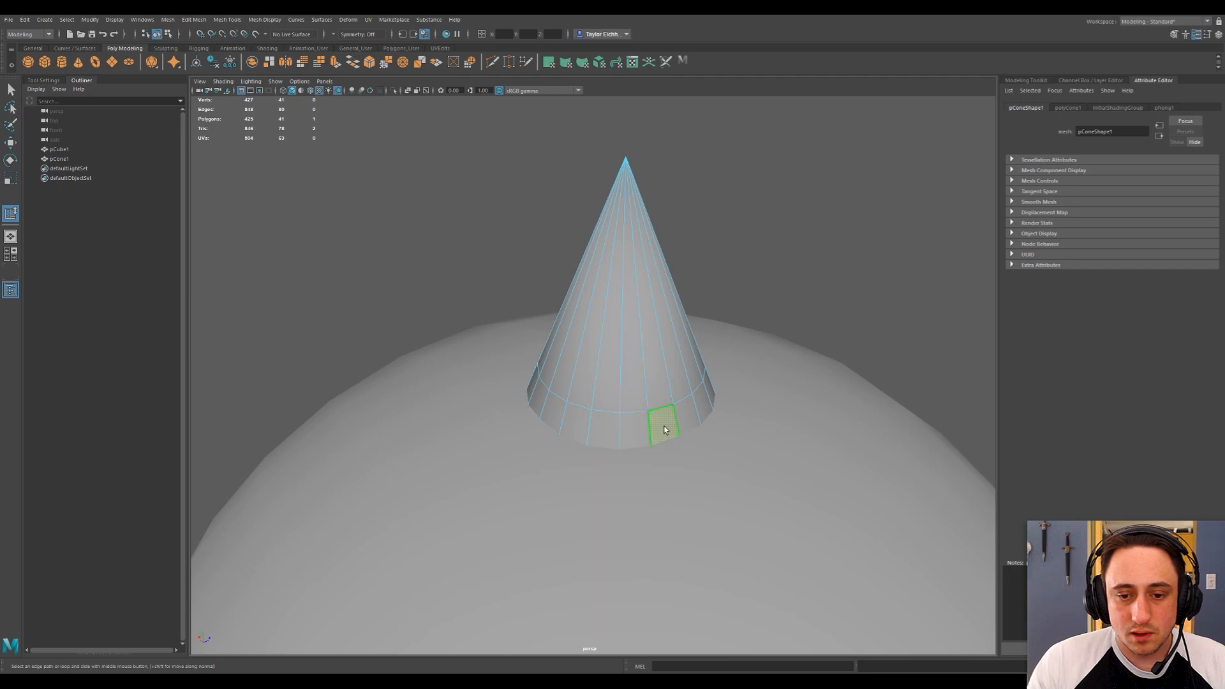
{"action": "double_click", "coordinate": [625, 423], "text": "shift"}
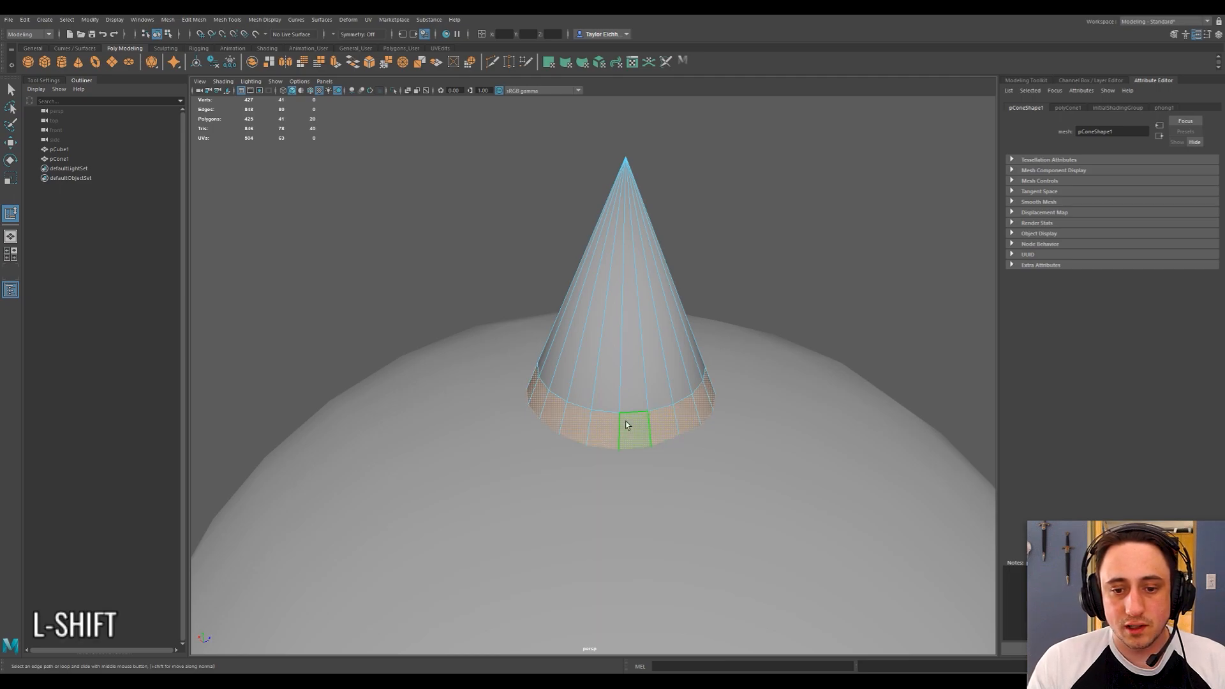
{"action": "left_click_drag", "start_coordinate": [625, 424], "coordinate": [559, 386], "text": "alt"}
{"action": "right_click", "coordinate": [559, 386], "text": "shift"}
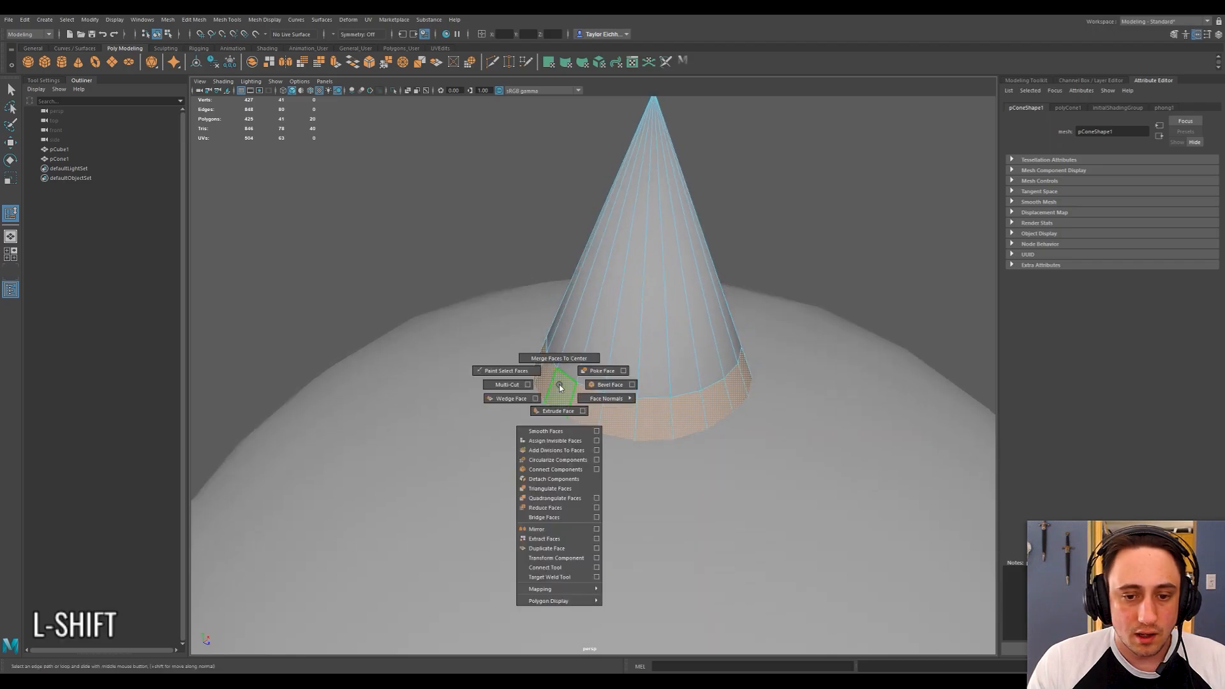
{"action": "left_click", "coordinate": [557, 411]}
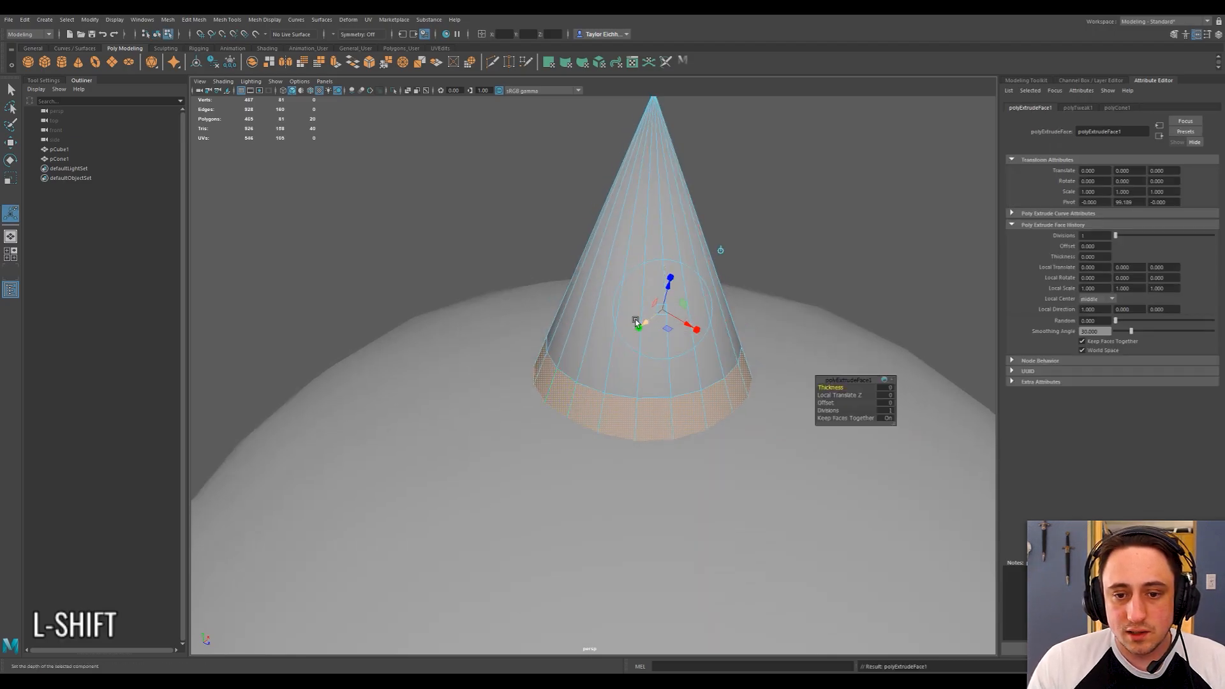
{"action": "left_click_drag", "start_coordinate": [668, 286], "coordinate": [687, 275]}
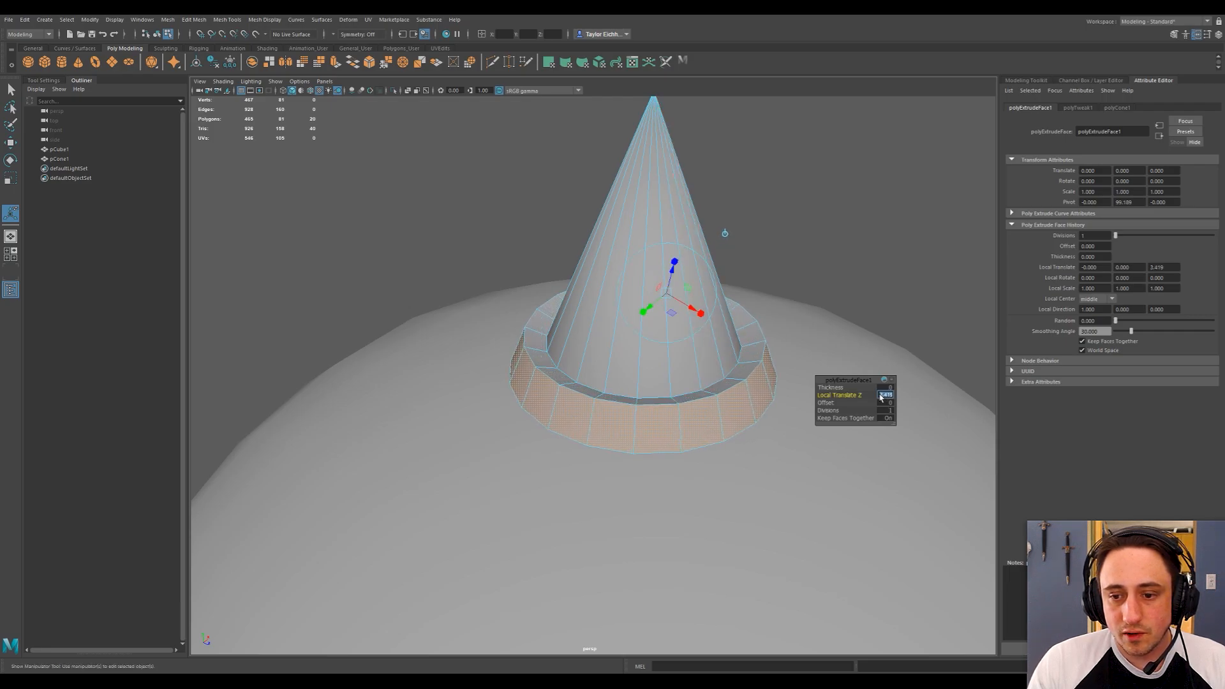
{"action": "type", "text": "4"}
{"action": "key", "text": "Tab"}
{"action": "key", "text": "shift+Tab"}
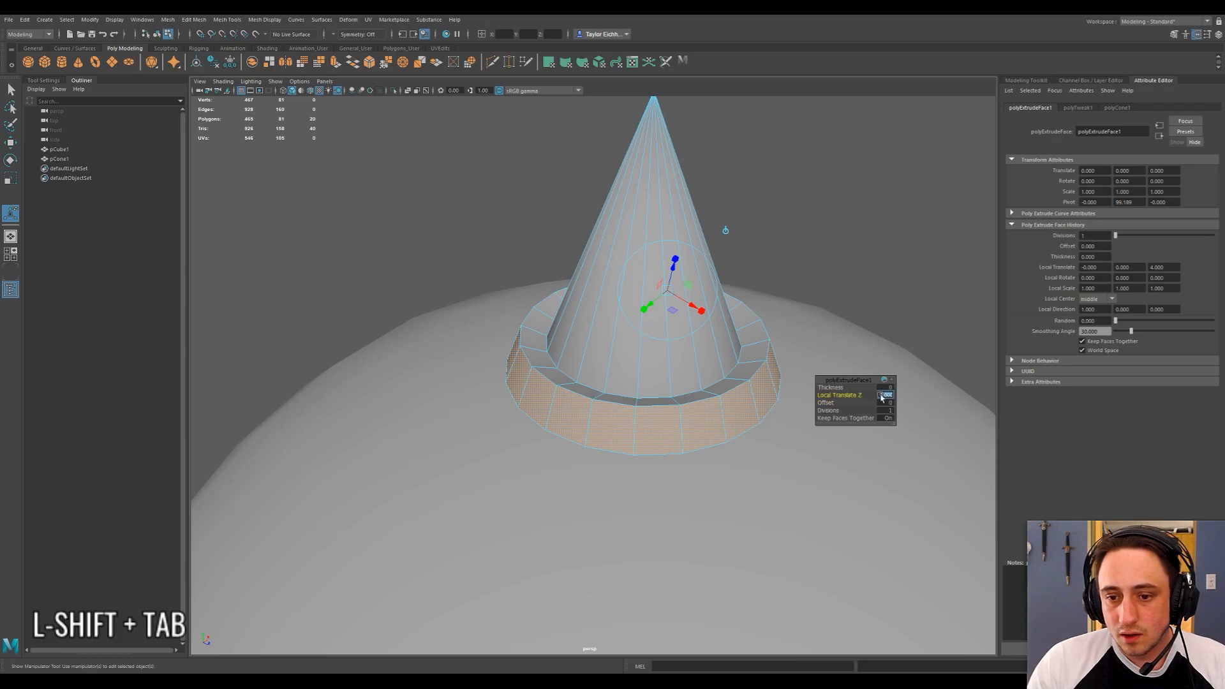
Slide the inner edge loop where the cone meets the collar up along the cone with the Slide Edge Tool.
{"action": "right_click_drag", "start_coordinate": [746, 352], "coordinate": [744, 324]}
{"action": "left_click", "coordinate": [741, 354]}
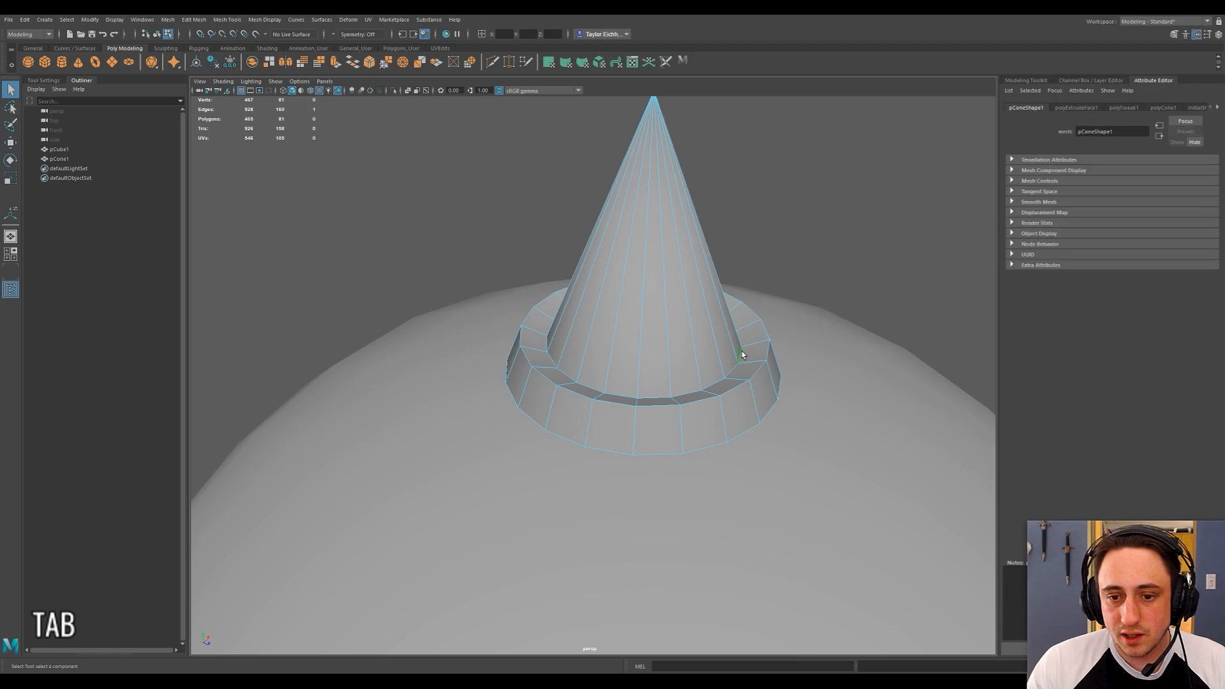
{"action": "right_click", "coordinate": [612, 394], "text": "shift"}
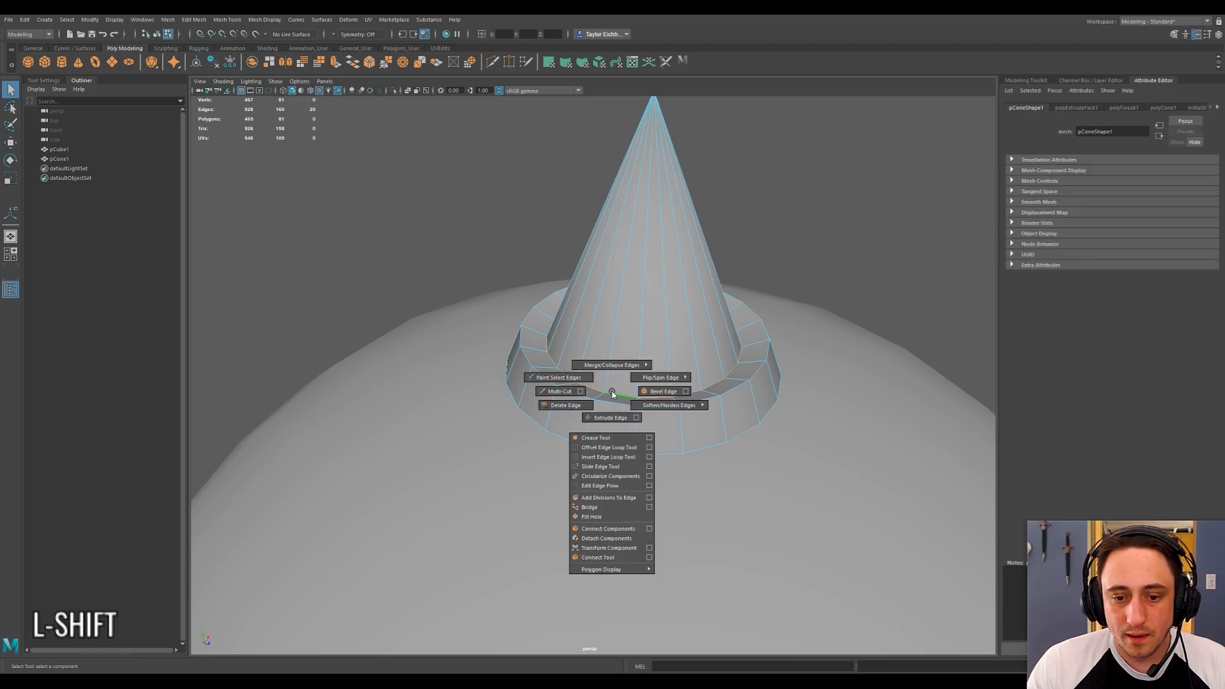
{"action": "left_click", "coordinate": [599, 466]}
{"action": "middle_click_drag", "start_coordinate": [625, 365], "coordinate": [629, 389]}
{"action": "left_click_drag", "start_coordinate": [629, 389], "coordinate": [716, 377], "text": "alt"}
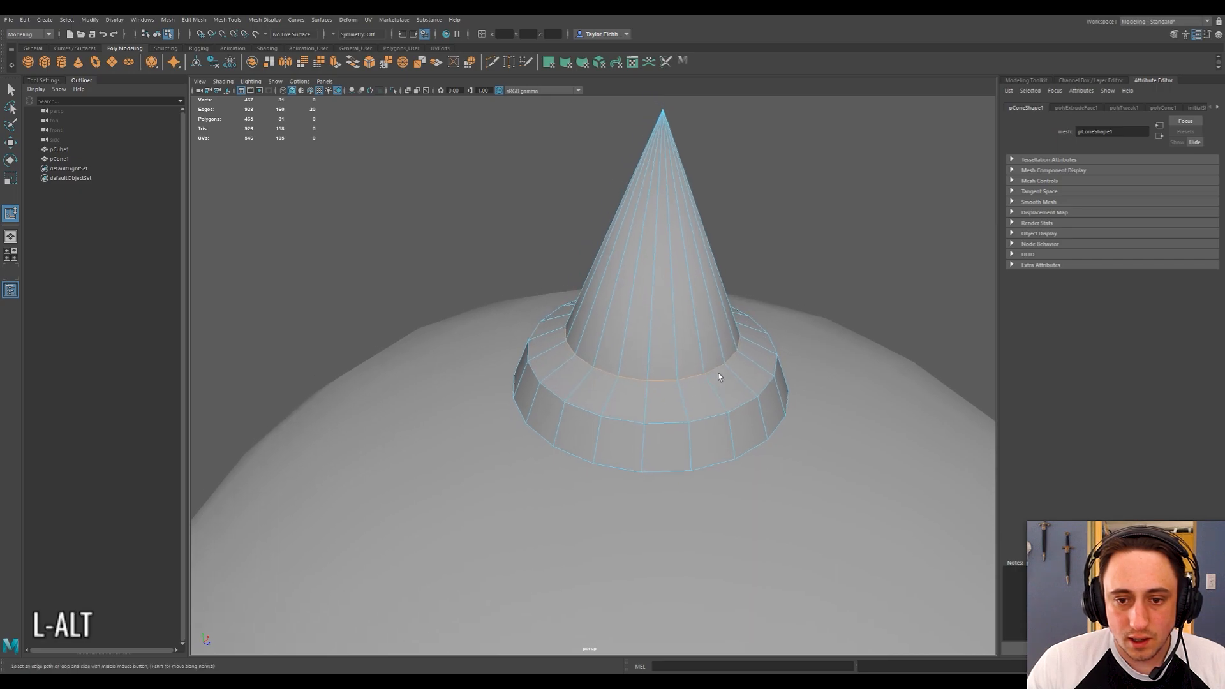
Raise the collar's outer upper edge loop to flatten the top of the collar.
{"action": "right_click_drag", "start_coordinate": [738, 404], "coordinate": [744, 380]}
{"action": "double_click", "coordinate": [733, 411], "text": "shift"}
{"action": "key", "text": "w"}
{"action": "left_click_drag", "start_coordinate": [652, 364], "coordinate": [733, 342], "text": "alt"}
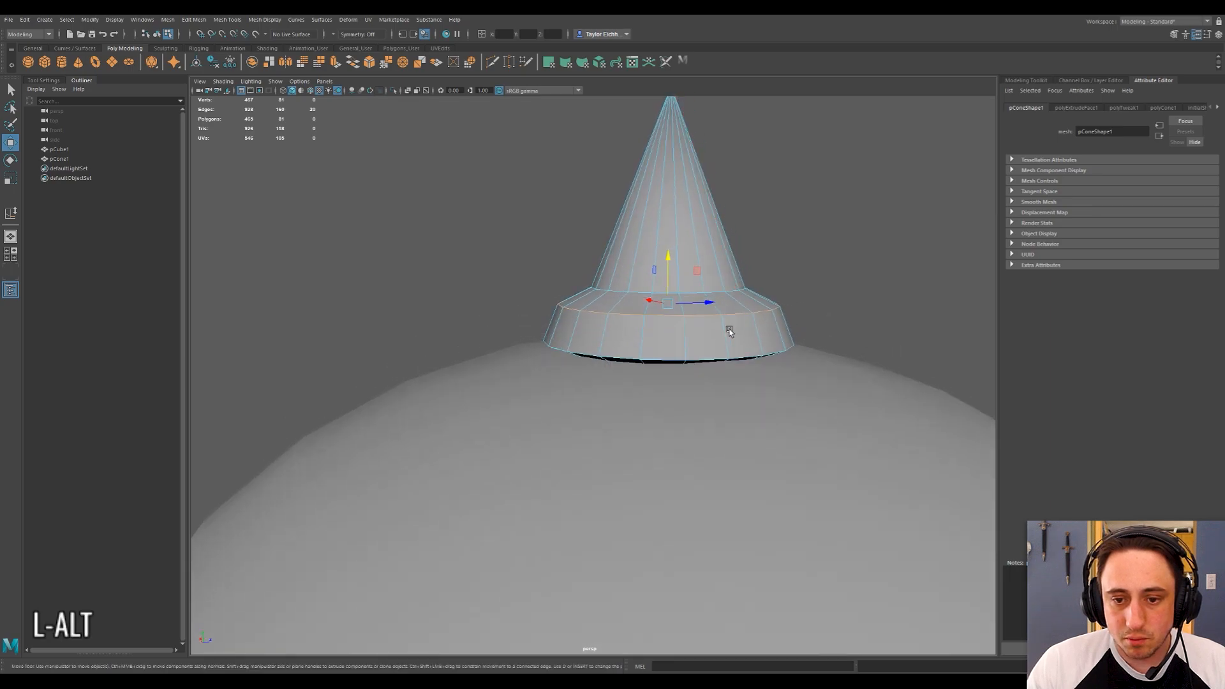
{"action": "left_click_drag", "start_coordinate": [667, 260], "coordinate": [584, 336]}
Extrude the ring of faces on top of the collar slightly upward.
{"action": "right_click_drag", "start_coordinate": [590, 340], "coordinate": [601, 374]}
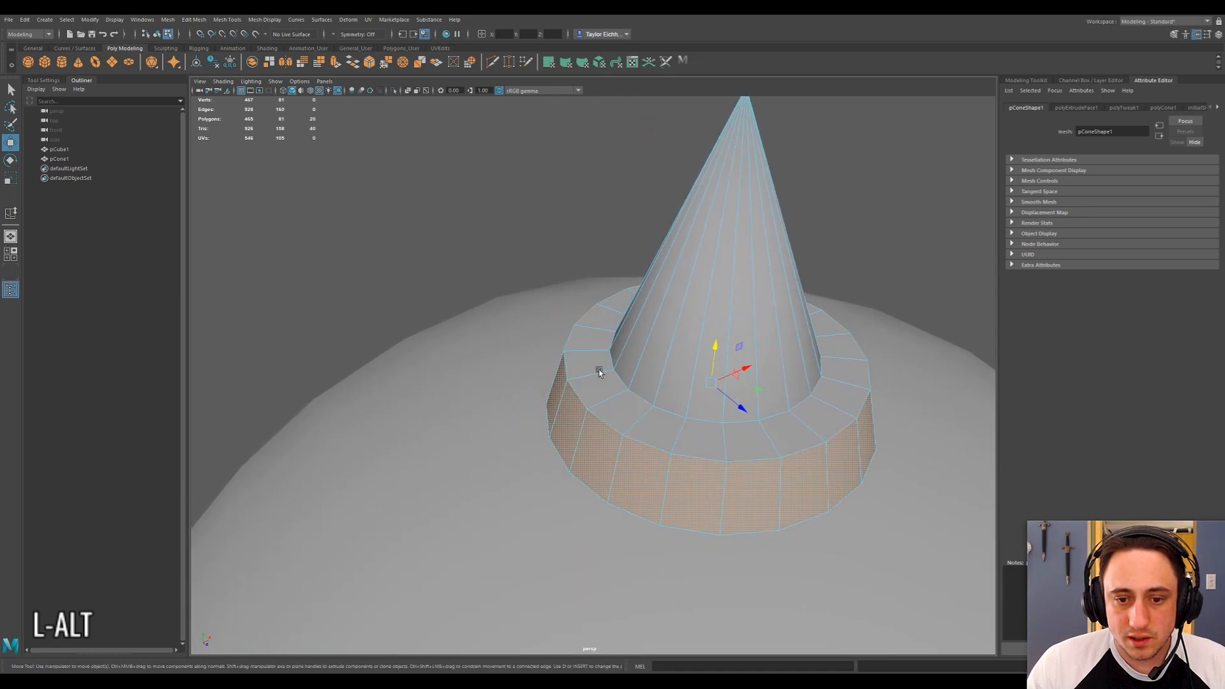
{"action": "left_click", "coordinate": [589, 370]}
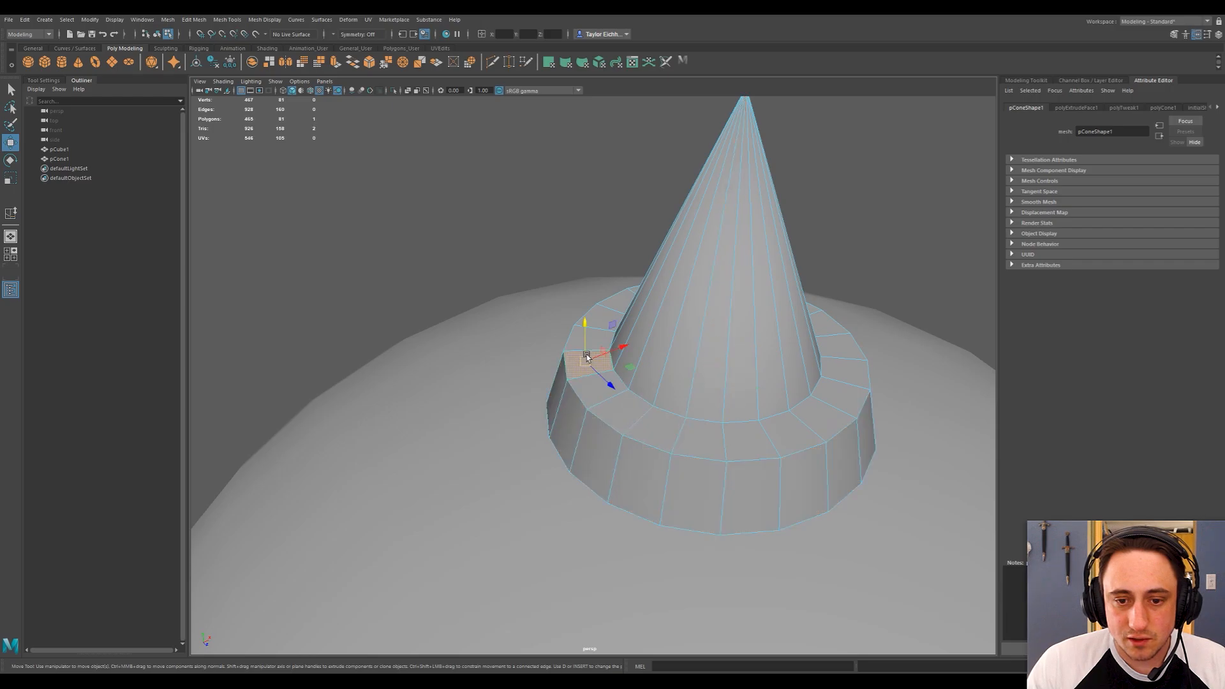
{"action": "double_click", "coordinate": [597, 396], "text": "shift"}
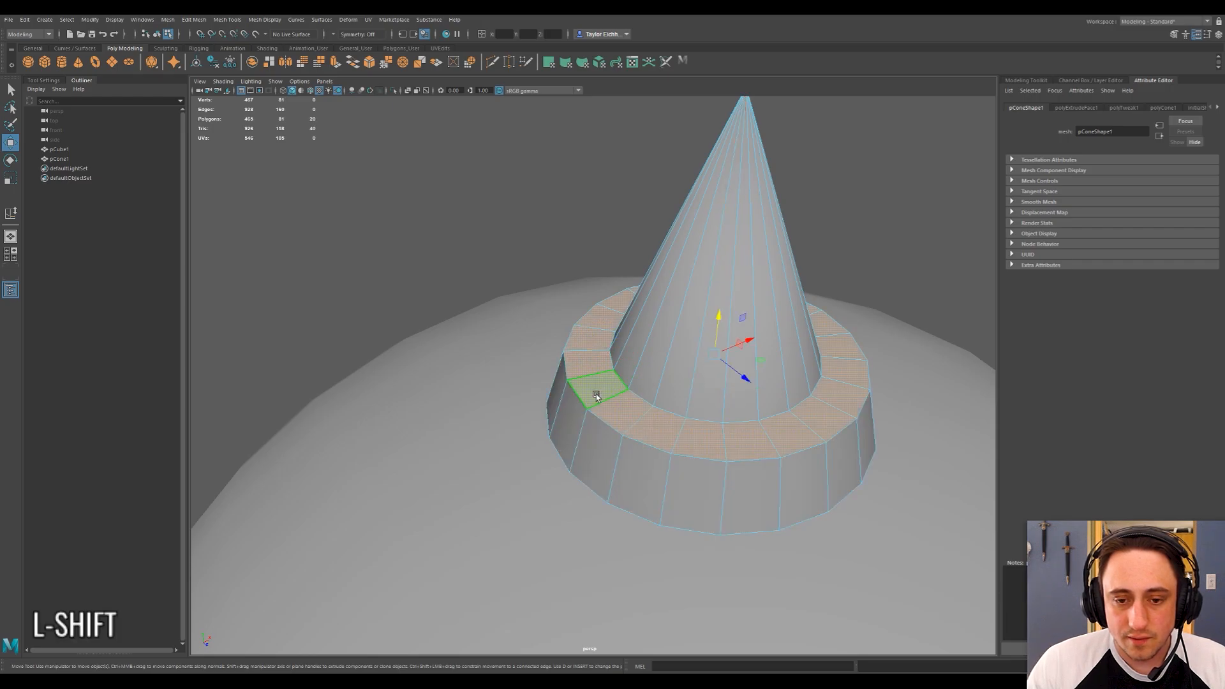
{"action": "right_click_drag", "start_coordinate": [602, 389], "coordinate": [595, 414], "text": "shift"}
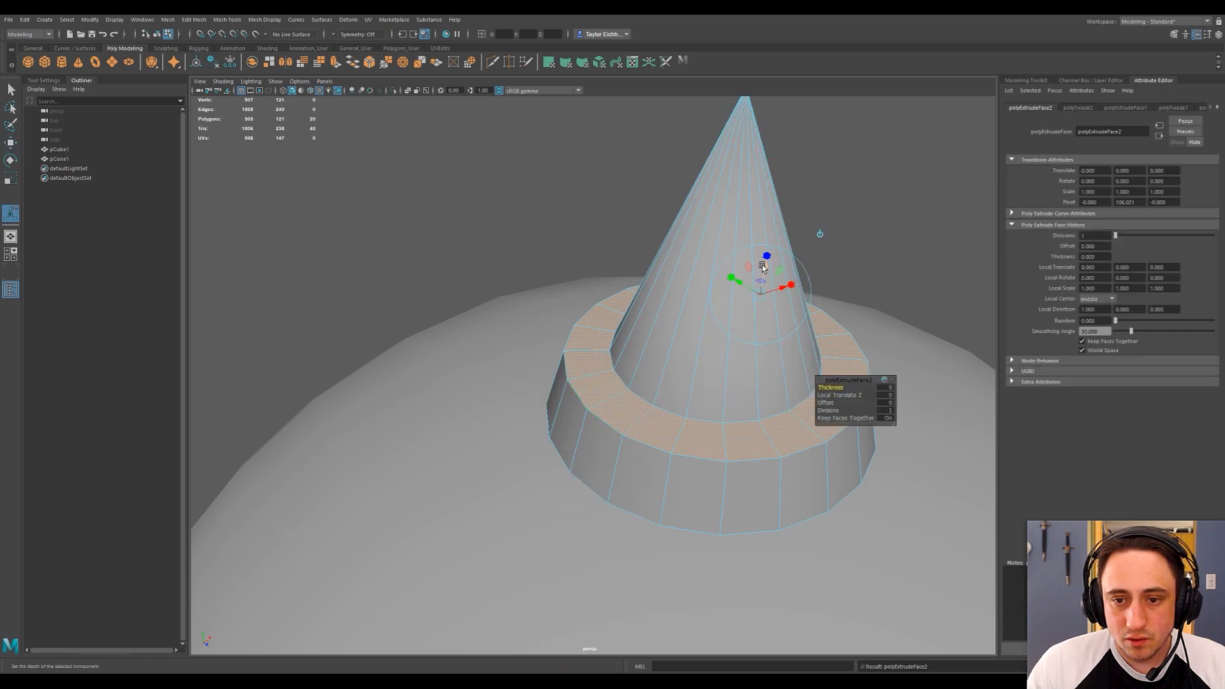
{"action": "left_click_drag", "start_coordinate": [764, 267], "coordinate": [773, 292]}
Delete the extra edge loop just below the collar's outer upper edge.
{"action": "left_click_drag", "start_coordinate": [582, 408], "coordinate": [613, 353], "text": "alt"}
{"action": "right_click", "coordinate": [621, 345]}
{"action": "left_click", "coordinate": [621, 318]}
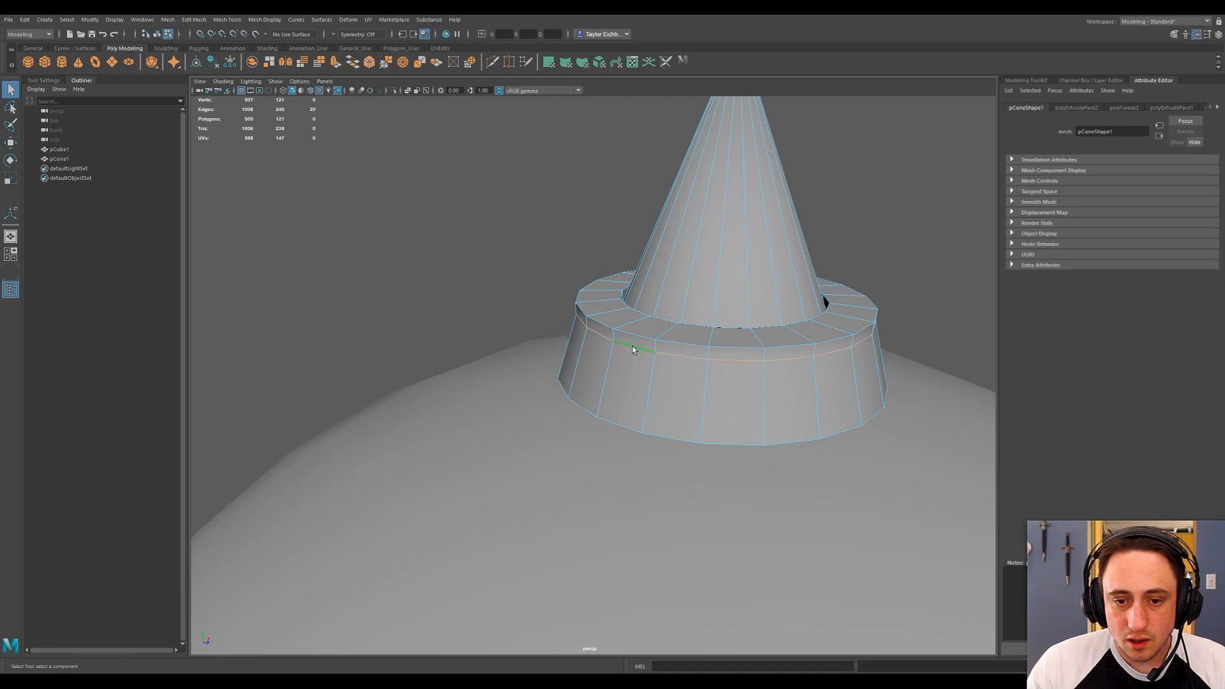
{"action": "right_click", "coordinate": [632, 347], "text": "shift"}
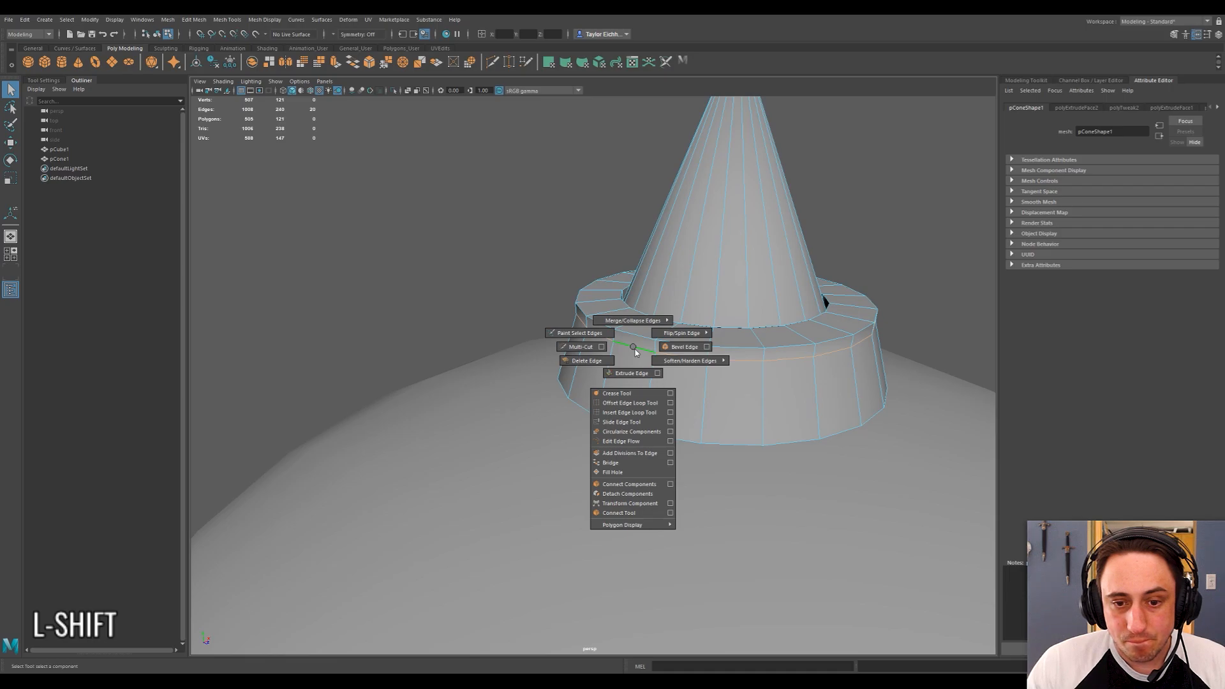
{"action": "right_click_drag", "start_coordinate": [643, 330], "coordinate": [632, 359], "text": "shift"}
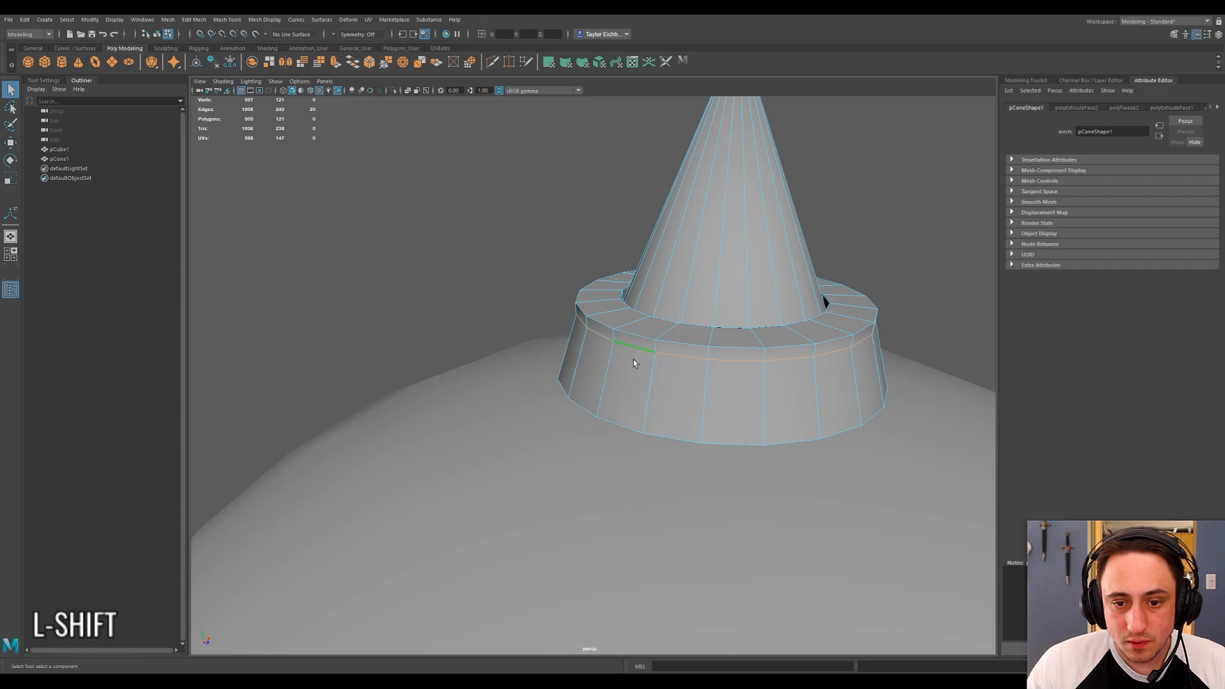
{"action": "key", "text": "Delete"}
Switch the cone to vertex editing and try to select the leftover vertices around the collar's side.
{"action": "mouse_move", "coordinate": [613, 358]}
{"action": "left_mouse_down", "text": "alt"}
{"action": "mouse_move", "coordinate": [555, 355]}
{"action": "mouse_move", "coordinate": [604, 358]}
{"action": "left_mouse_up", "text": "alt"}
{"action": "mouse_move", "coordinate": [678, 327]}
{"action": "right_mouse_down"}
{"action": "mouse_move", "coordinate": [676, 307]}
{"action": "mouse_move", "coordinate": [678, 351]}
{"action": "mouse_move", "coordinate": [677, 333]}
{"action": "right_mouse_up"}
{"action": "right_click", "coordinate": [665, 344]}
{"action": "left_click", "coordinate": [622, 340]}
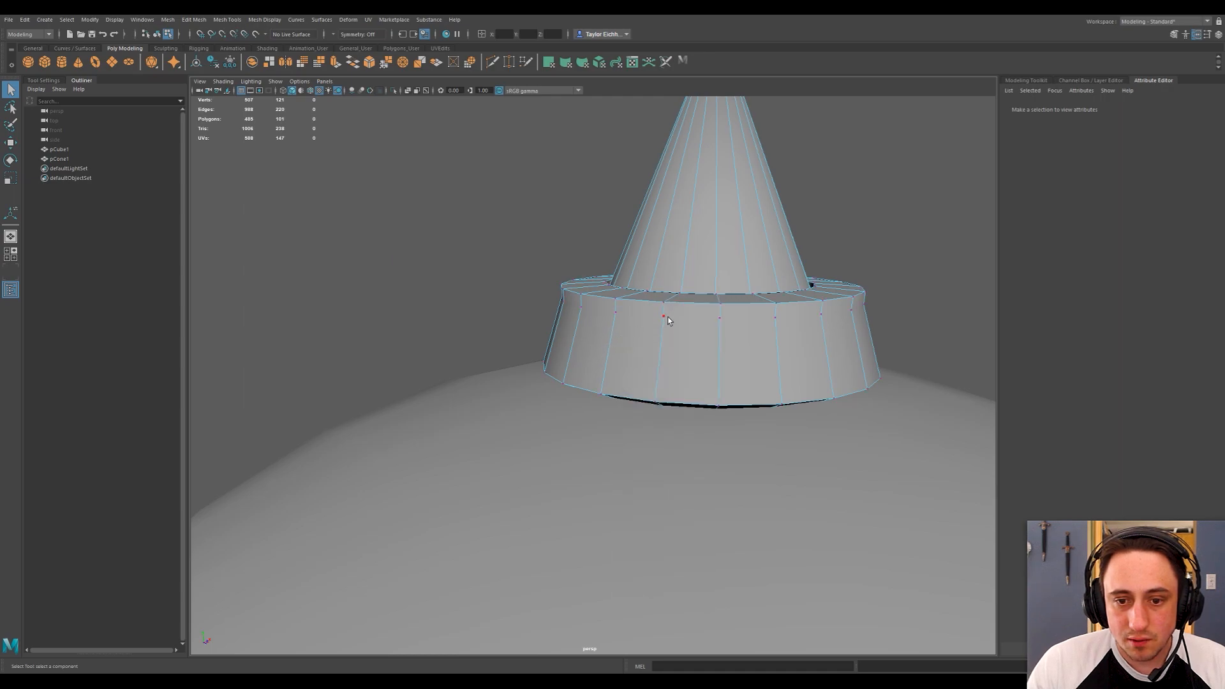
{"action": "left_click", "coordinate": [664, 317]}
{"action": "left_click_drag", "start_coordinate": [596, 316], "coordinate": [687, 305], "text": "alt"}
{"action": "left_click_drag", "start_coordinate": [504, 284], "coordinate": [696, 309]}
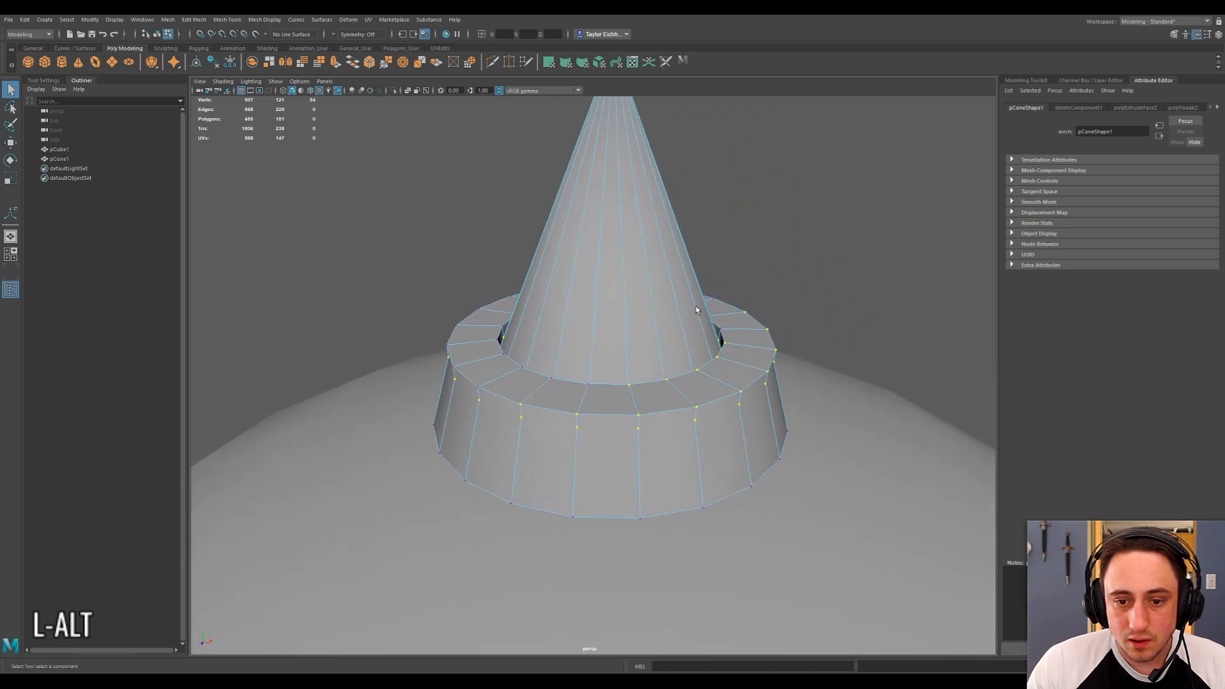
{"action": "left_click", "coordinate": [579, 419], "text": "shift"}
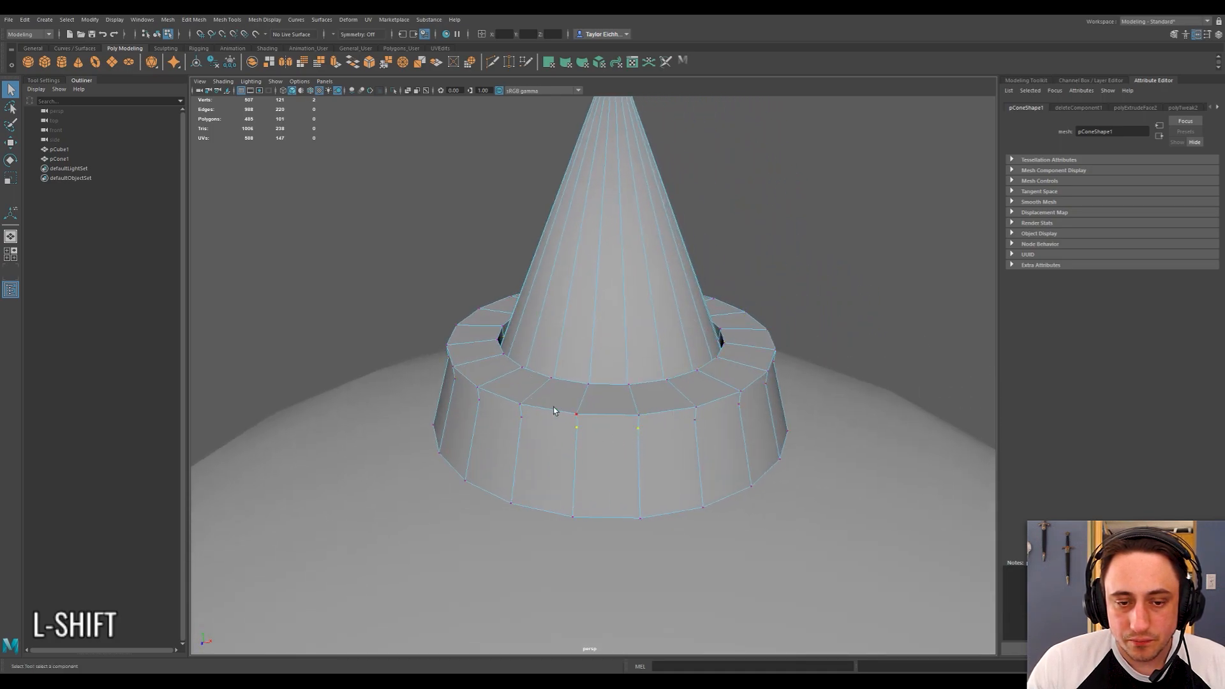
Select the whole ring of leftover vertices just below the collar's upper edge in the front view and delete it.
{"action": "key", "text": "space"}
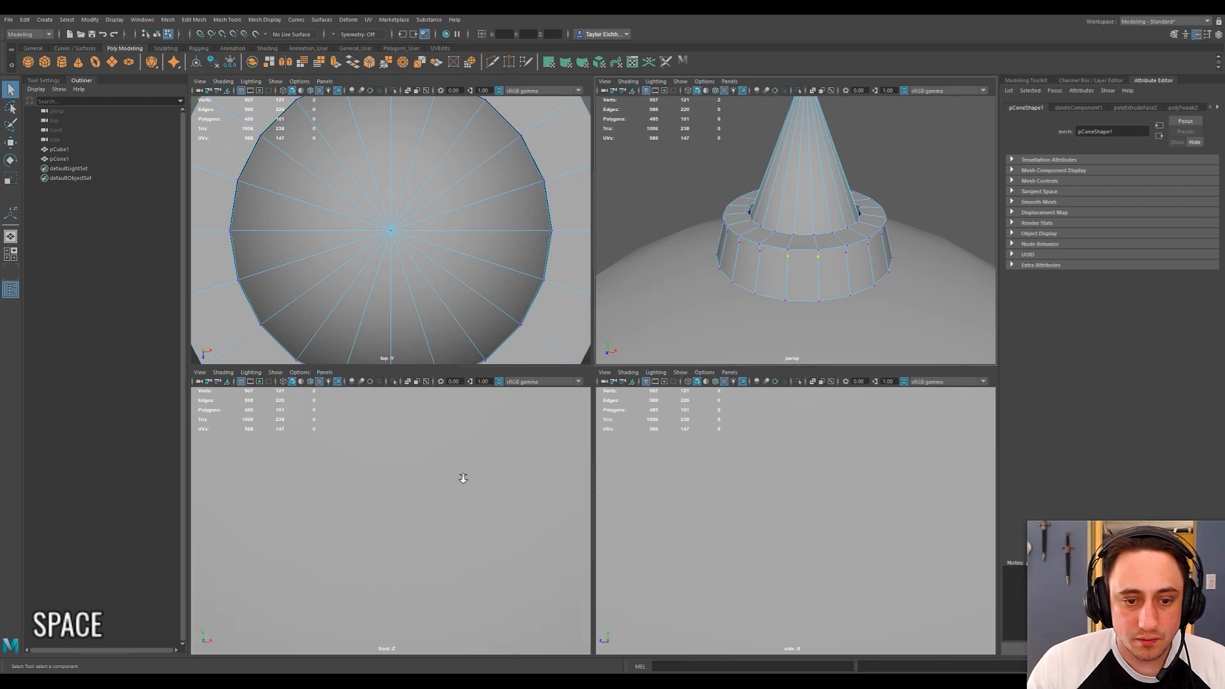
{"action": "scroll", "coordinate": [464, 478], "scroll_direction": "down", "scroll_amount": 8}
{"action": "middle_click_drag", "start_coordinate": [419, 425], "coordinate": [420, 466], "text": "alt"}
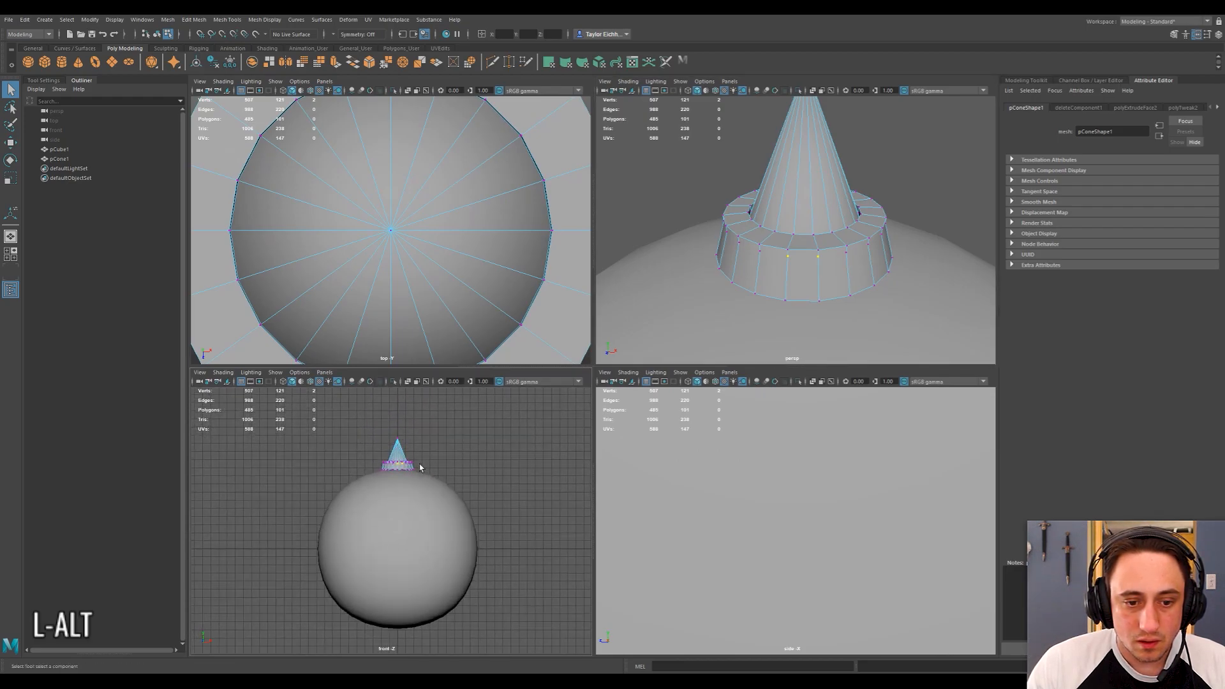
{"action": "scroll", "coordinate": [427, 446], "scroll_direction": "up", "scroll_amount": 5}
{"action": "middle_click_drag", "start_coordinate": [438, 424], "coordinate": [457, 555], "text": "alt"}
{"action": "key", "text": "f"}
{"action": "scroll", "coordinate": [443, 461], "scroll_direction": "down", "scroll_amount": 9}
{"action": "middle_click_drag", "start_coordinate": [451, 484], "coordinate": [487, 467], "text": "alt"}
{"action": "left_click_drag", "start_coordinate": [233, 522], "coordinate": [563, 502]}
{"action": "key", "text": "Delete"}
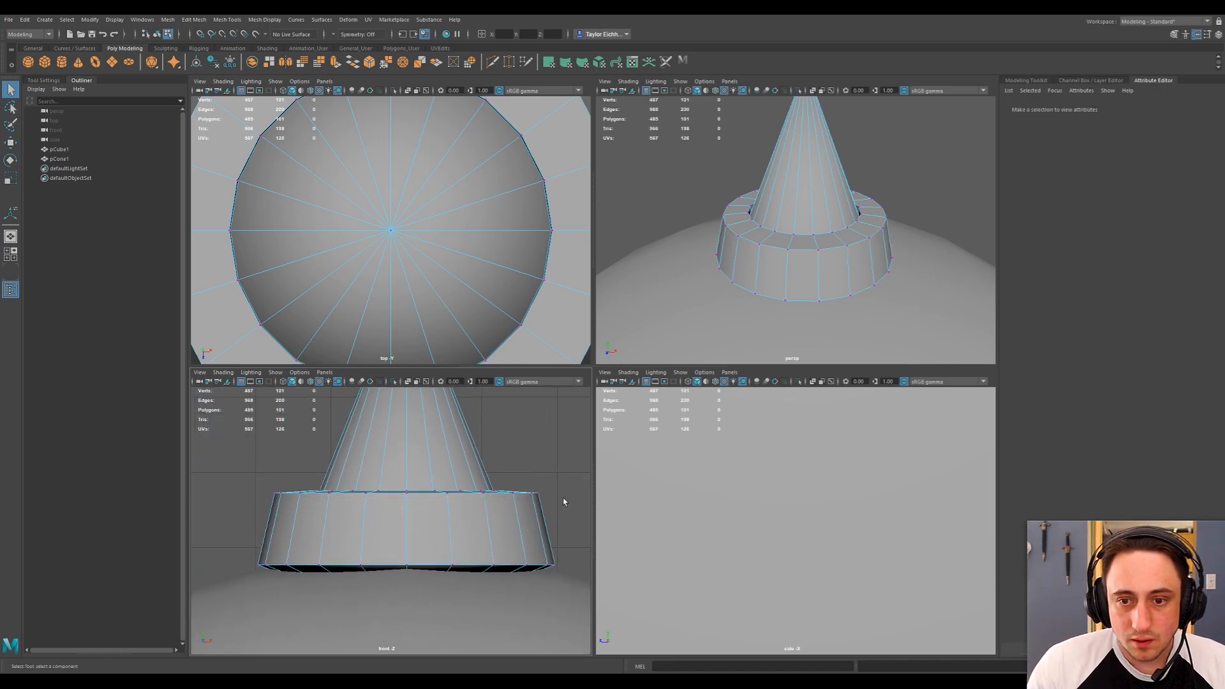
Return the cone to object mode and maximize the perspective view.
{"action": "scroll", "coordinate": [874, 257], "scroll_direction": "up", "scroll_amount": 4}
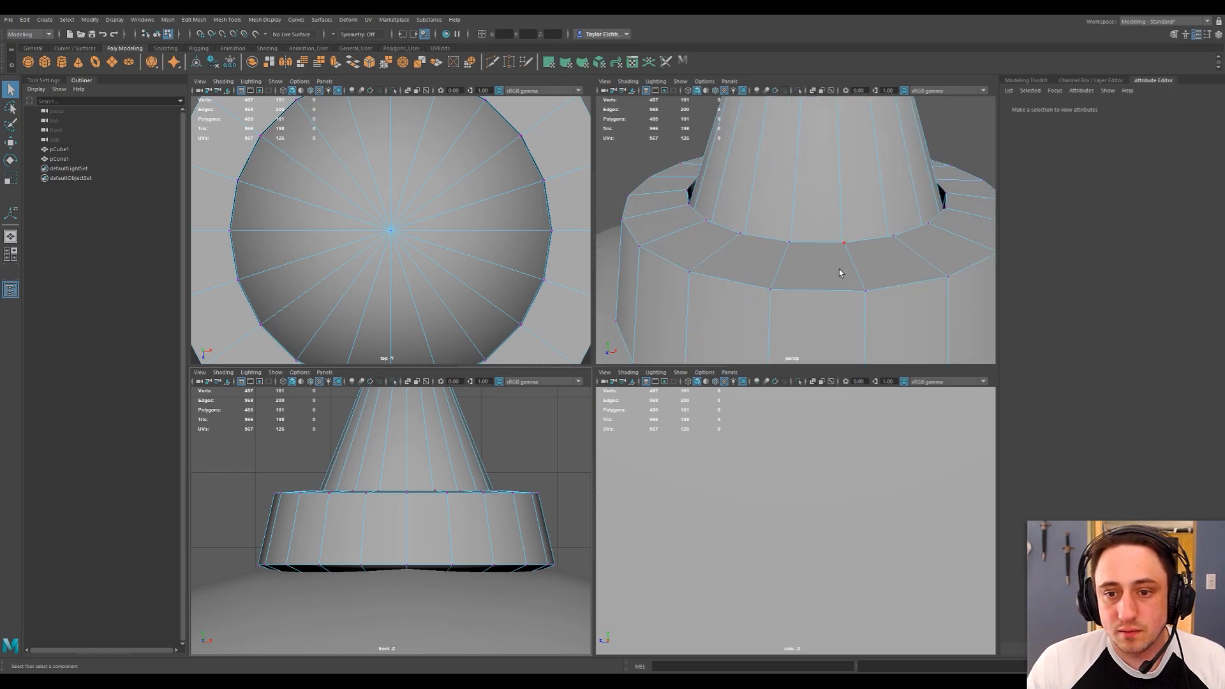
{"action": "scroll", "coordinate": [840, 271], "scroll_direction": "down", "scroll_amount": 2}
{"action": "middle_click_drag", "start_coordinate": [832, 278], "coordinate": [777, 280], "text": "alt"}
{"action": "left_click_drag", "start_coordinate": [777, 281], "coordinate": [800, 270], "text": "alt"}
{"action": "right_click_drag", "start_coordinate": [692, 193], "coordinate": [739, 179]}
{"action": "key", "text": "space"}
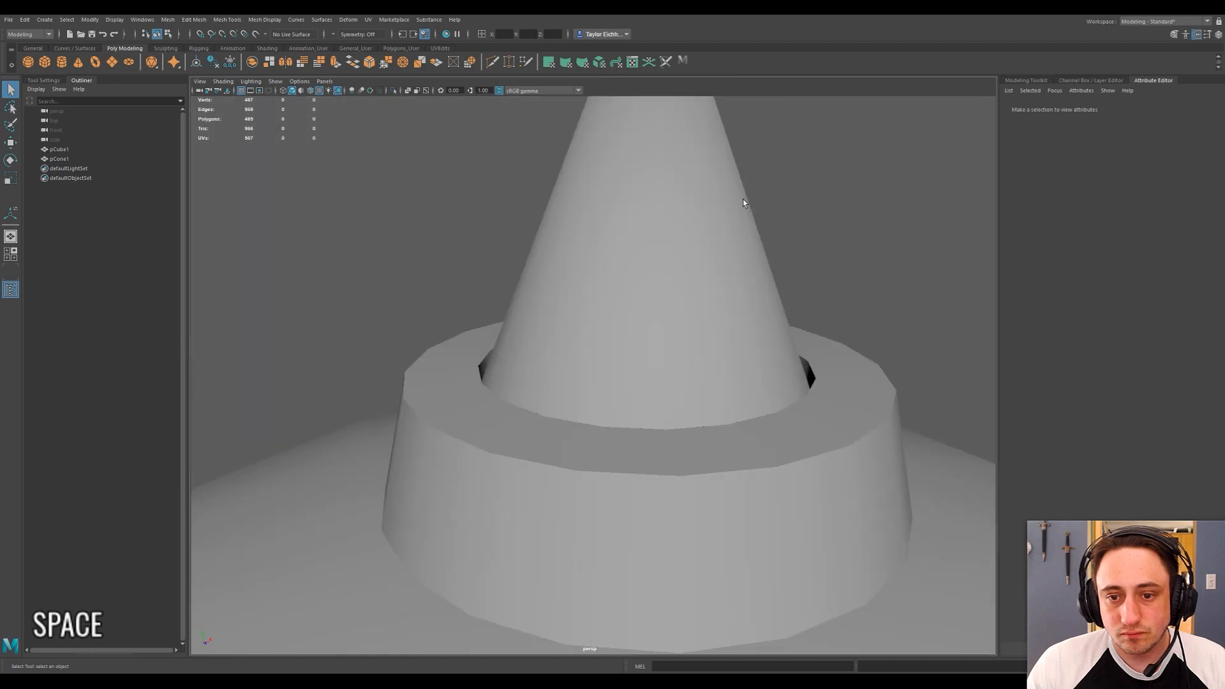
Move the collared cone down along Y so the collar sits into the top of the sphere.
{"action": "scroll", "coordinate": [726, 270], "scroll_direction": "down", "scroll_amount": 1}
{"action": "middle_click_drag", "start_coordinate": [685, 311], "coordinate": [704, 281], "text": "alt"}
{"action": "left_click", "coordinate": [704, 282]}
{"action": "scroll", "coordinate": [704, 281], "scroll_direction": "down", "scroll_amount": 4}
{"action": "key", "text": "w"}
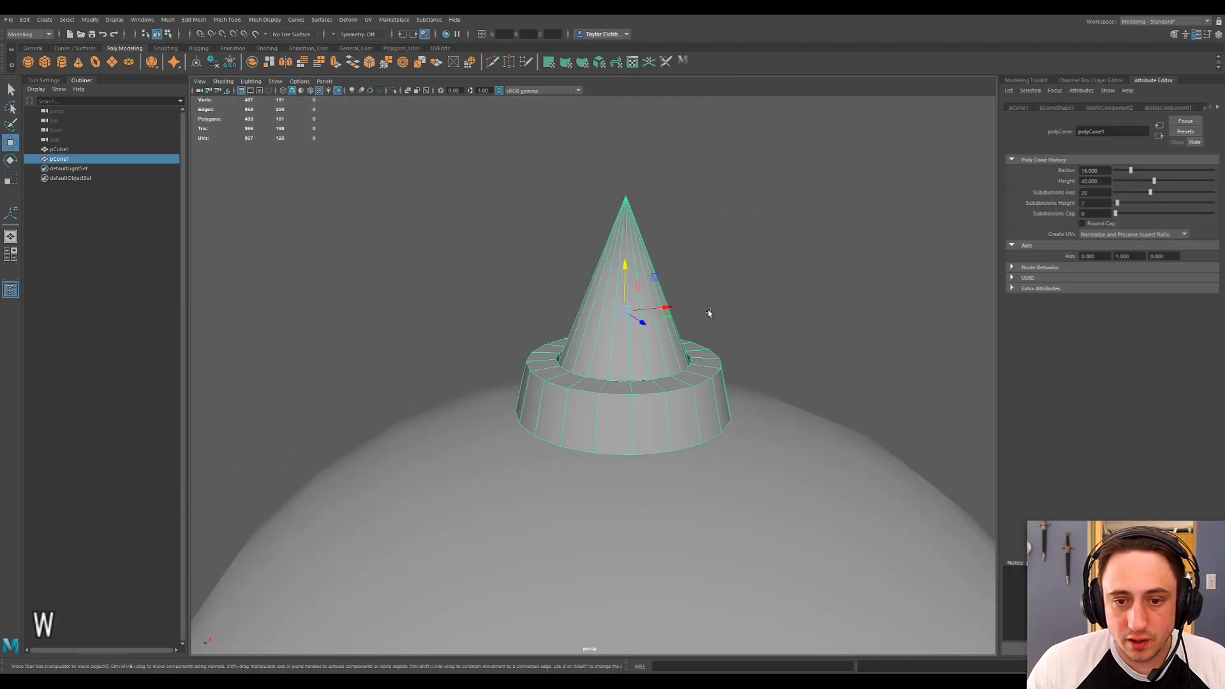
{"action": "left_click_drag", "start_coordinate": [623, 264], "coordinate": [632, 288]}
{"action": "left_click", "coordinate": [791, 261]}
{"action": "left_click_drag", "start_coordinate": [791, 261], "coordinate": [670, 279], "text": "alt"}
{"action": "scroll", "coordinate": [670, 279], "scroll_direction": "down", "scroll_amount": 4}
{"action": "scroll", "coordinate": [591, 328], "scroll_direction": "down", "scroll_amount": 5}
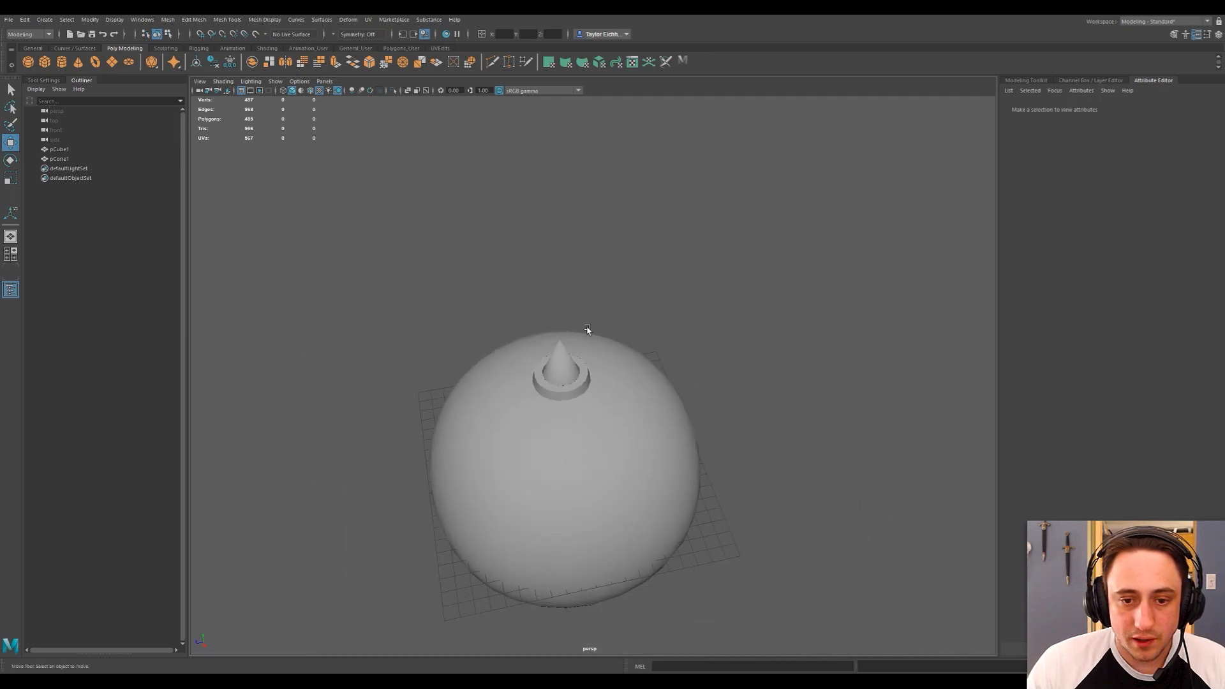
{"action": "left_click_drag", "start_coordinate": [592, 328], "coordinate": [683, 293], "text": "alt"}
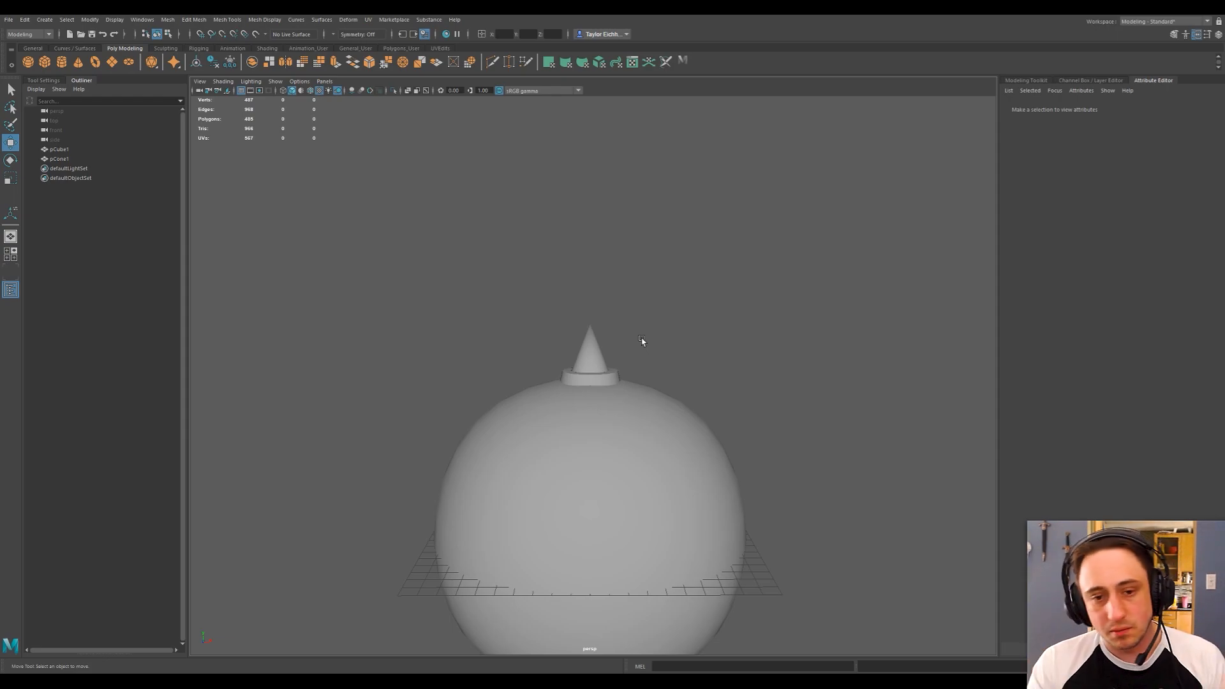
Select the collared cone and open the UV Editor.
{"action": "scroll", "coordinate": [641, 340], "scroll_direction": "up", "scroll_amount": 4}
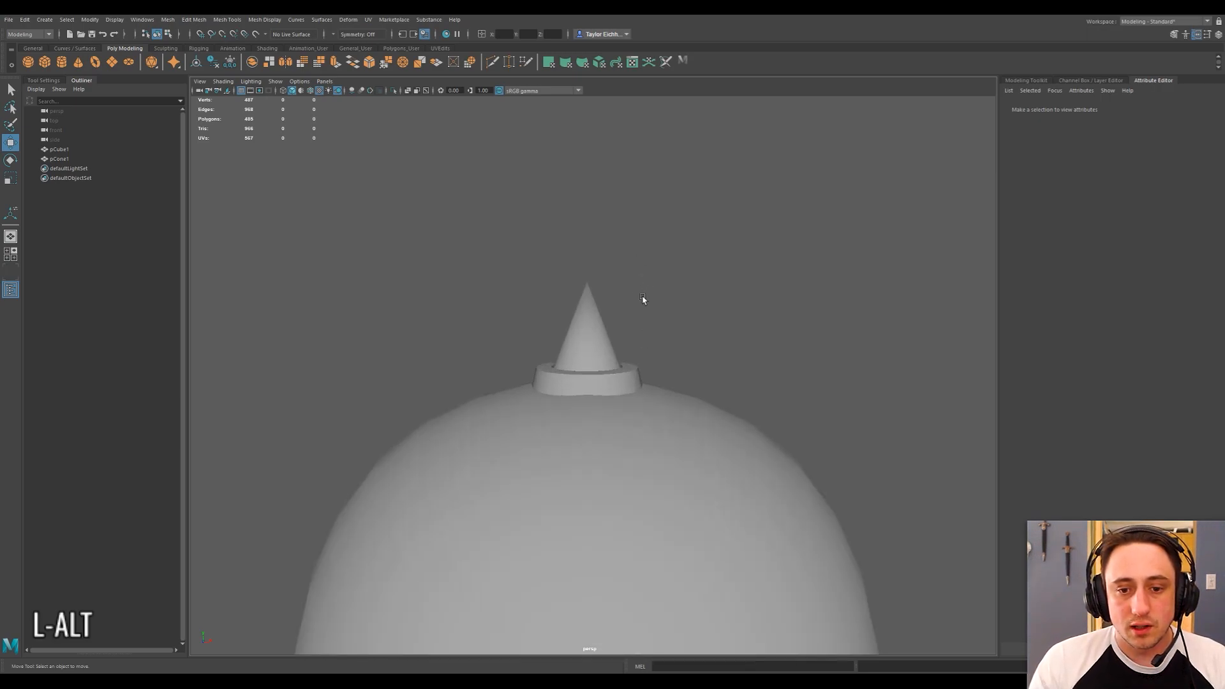
{"action": "middle_click_drag", "start_coordinate": [646, 292], "coordinate": [636, 324], "text": "alt"}
{"action": "left_click", "coordinate": [572, 370]}
{"action": "left_click", "coordinate": [167, 24]}
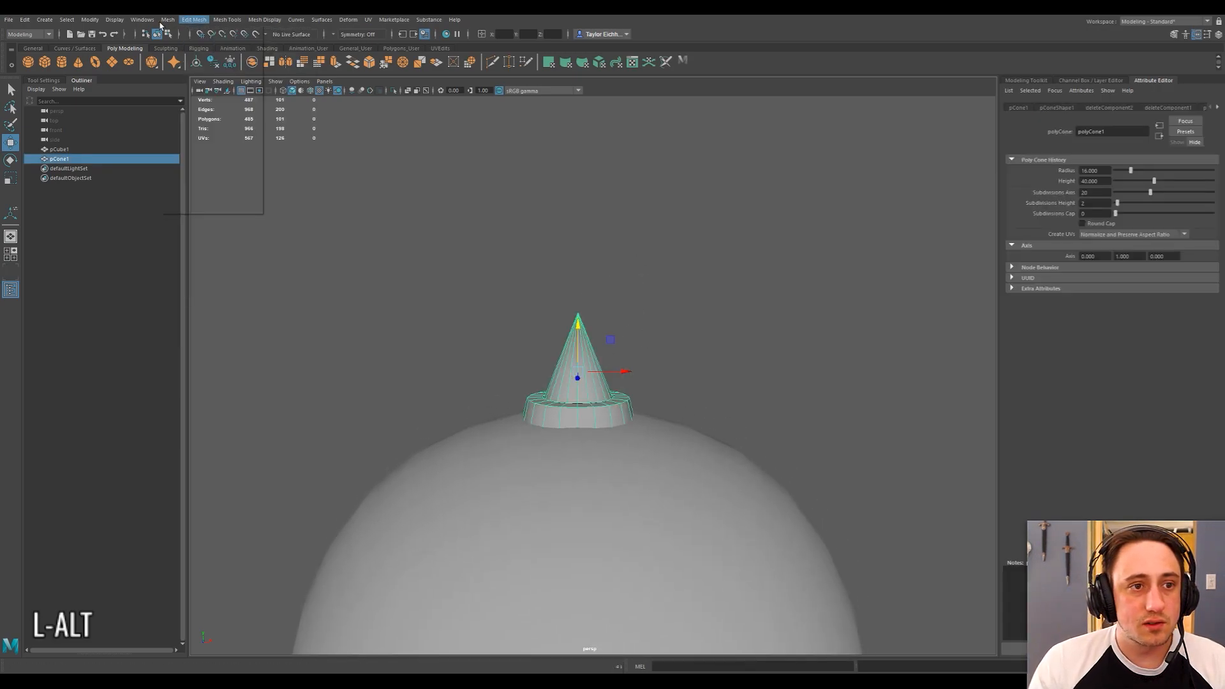
{"action": "mouse_move", "coordinate": [143, 20]}
{"action": "mouse_move", "coordinate": [191, 63]}
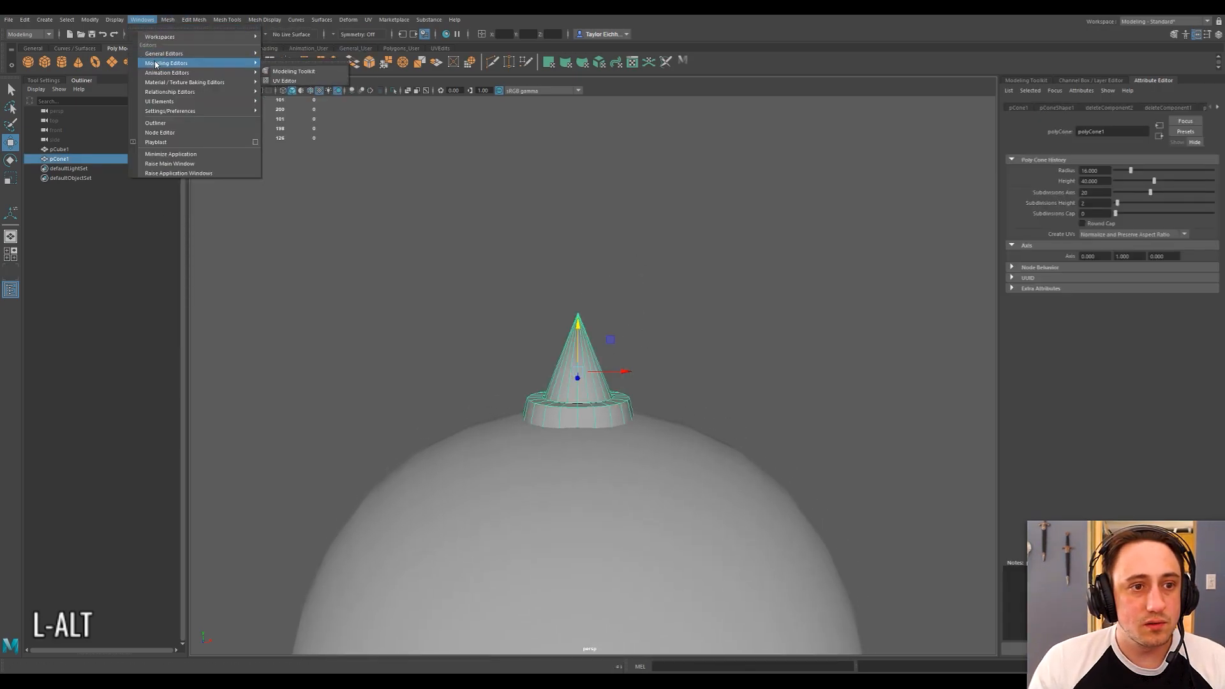
{"action": "left_click", "coordinate": [285, 81]}
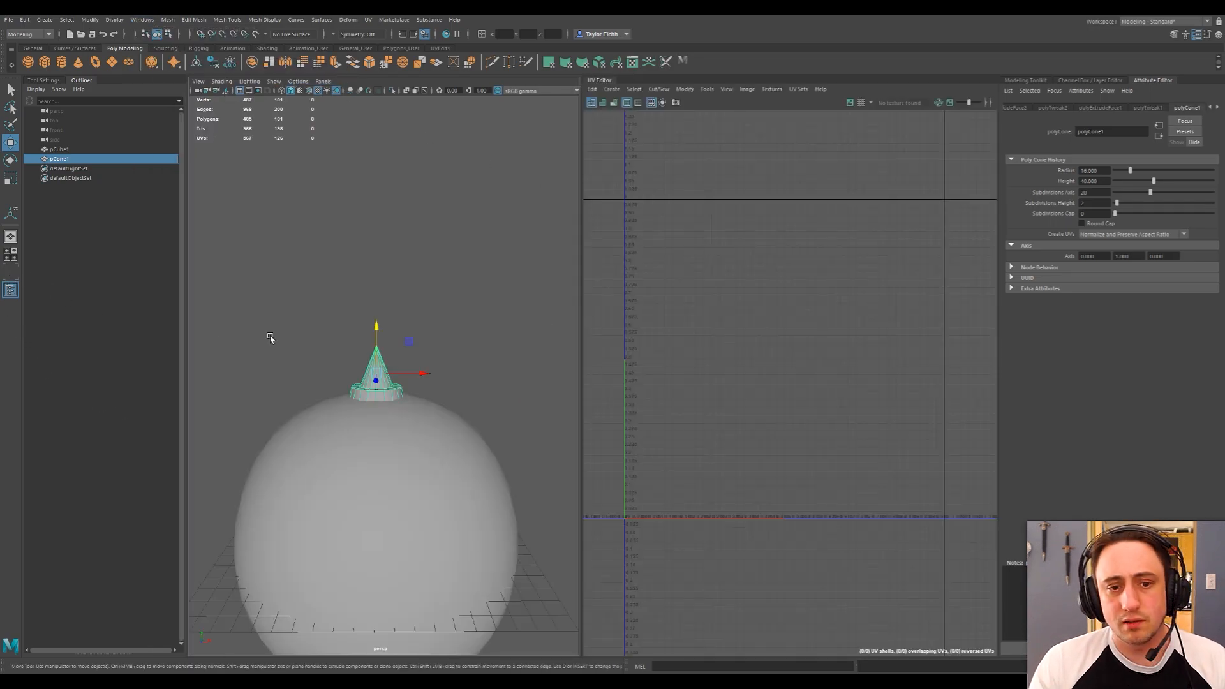
Create UVs for the collared cone with the Automatic projection.
{"action": "left_click_drag", "start_coordinate": [582, 231], "coordinate": [592, 232]}
{"action": "left_click", "coordinate": [424, 345]}
{"action": "left_click", "coordinate": [388, 369]}
{"action": "scroll", "coordinate": [797, 310], "scroll_direction": "up", "scroll_amount": 3}
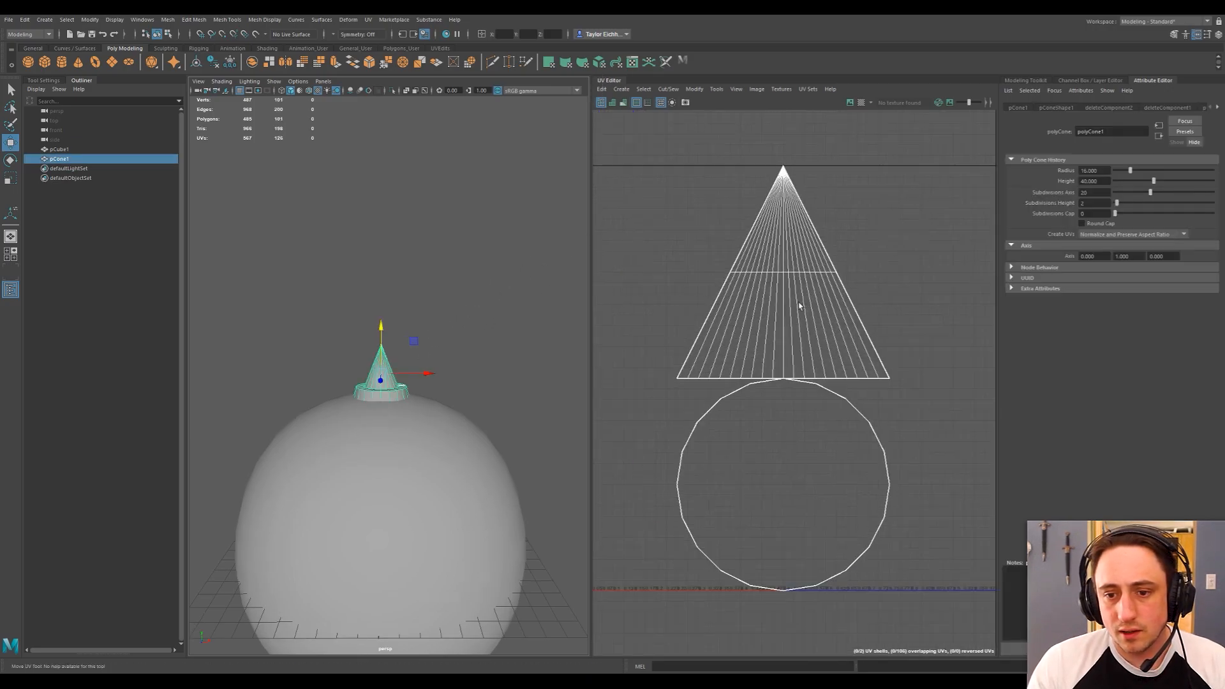
{"action": "middle_click_drag", "start_coordinate": [768, 293], "coordinate": [801, 303], "text": "alt"}
{"action": "scroll", "coordinate": [795, 295], "scroll_direction": "down", "scroll_amount": 2}
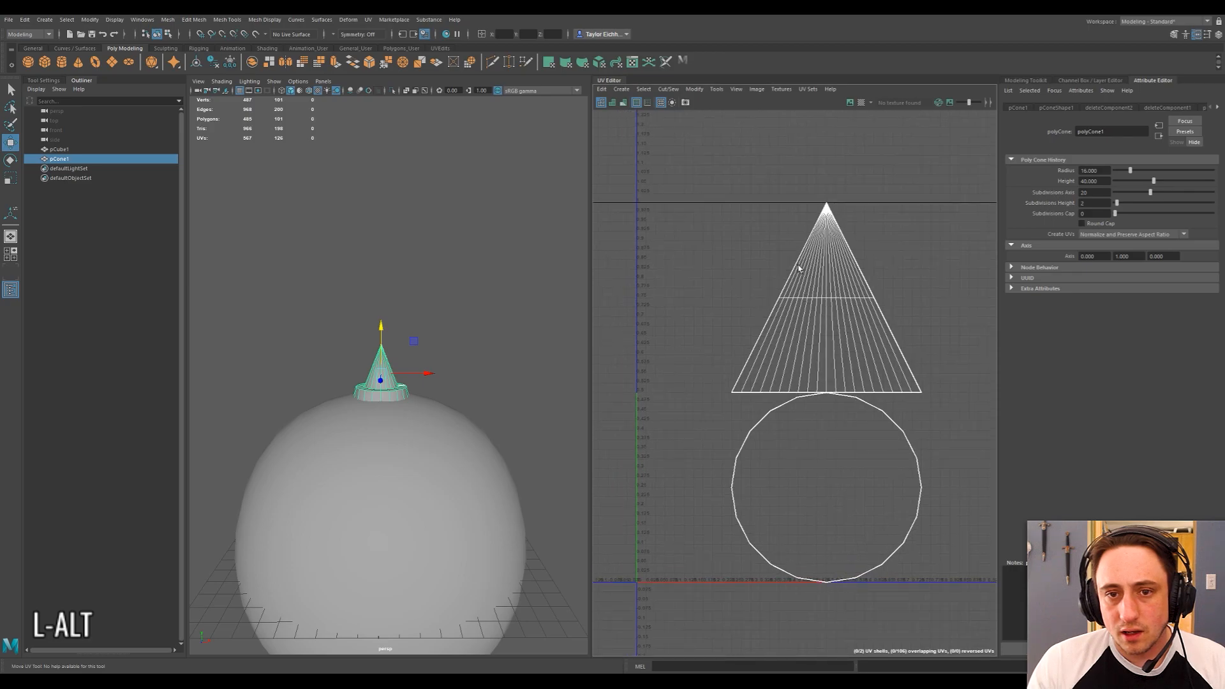
{"action": "left_click", "coordinate": [345, 19]}
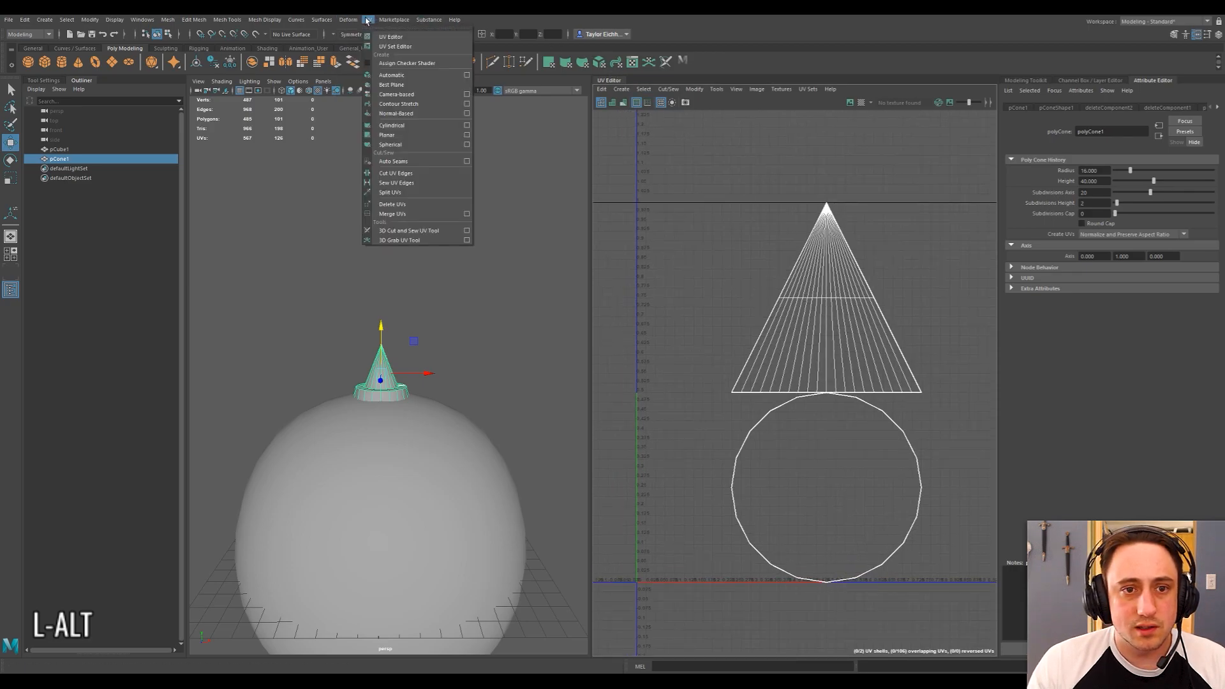
{"action": "left_click", "coordinate": [392, 75]}
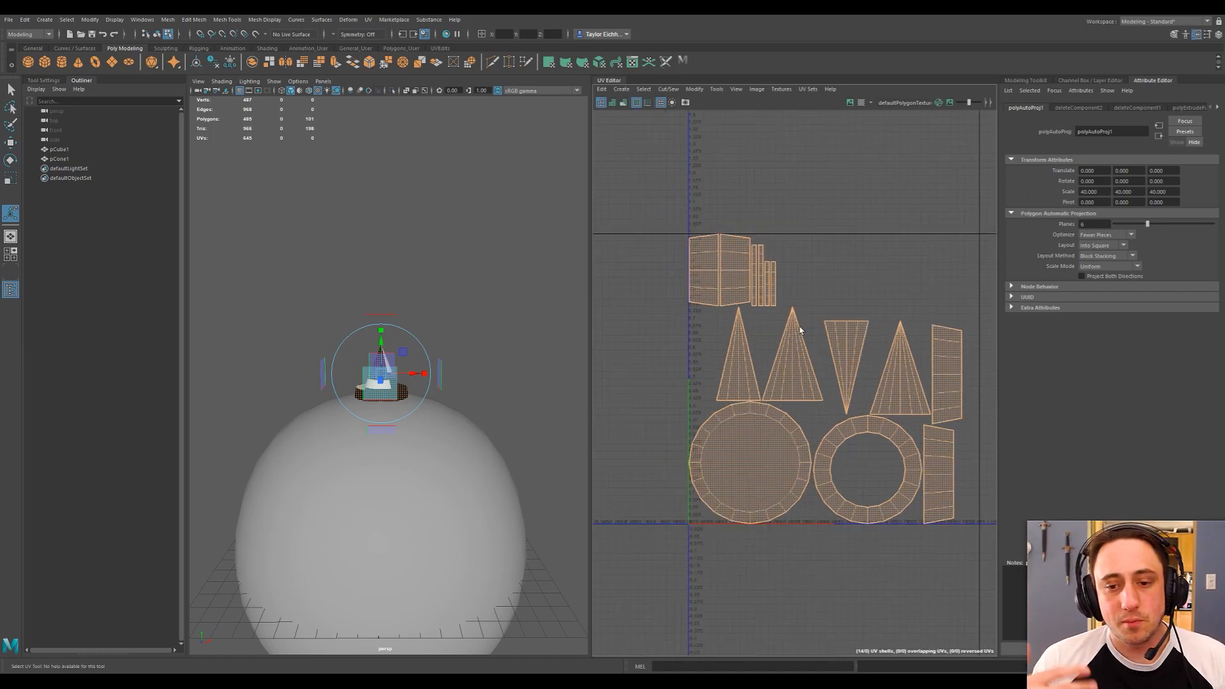
Delete the large bottom cap face on the underside of the collared cone.
{"action": "scroll", "coordinate": [400, 375], "scroll_direction": "up", "scroll_amount": 5}
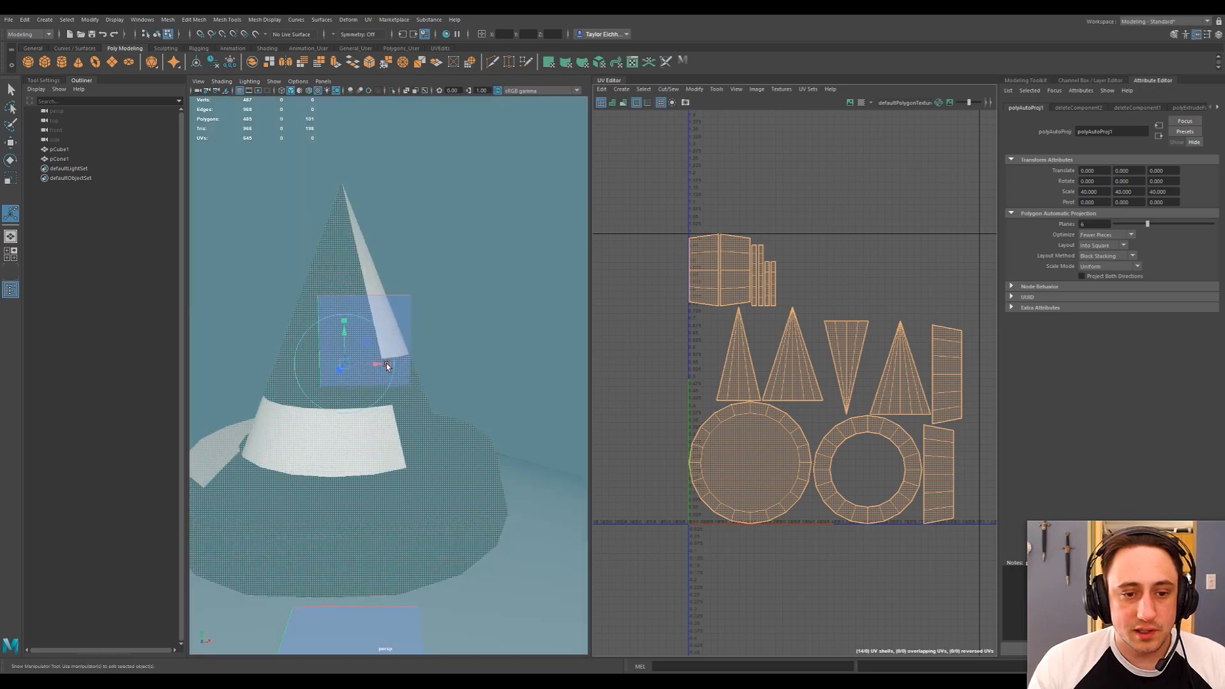
{"action": "scroll", "coordinate": [470, 363], "scroll_direction": "down", "scroll_amount": 3}
{"action": "left_click_drag", "start_coordinate": [470, 363], "coordinate": [345, 366], "text": "alt"}
{"action": "left_click_drag", "start_coordinate": [432, 342], "coordinate": [442, 359], "text": "alt"}
{"action": "scroll", "coordinate": [443, 359], "scroll_direction": "down", "scroll_amount": 5}
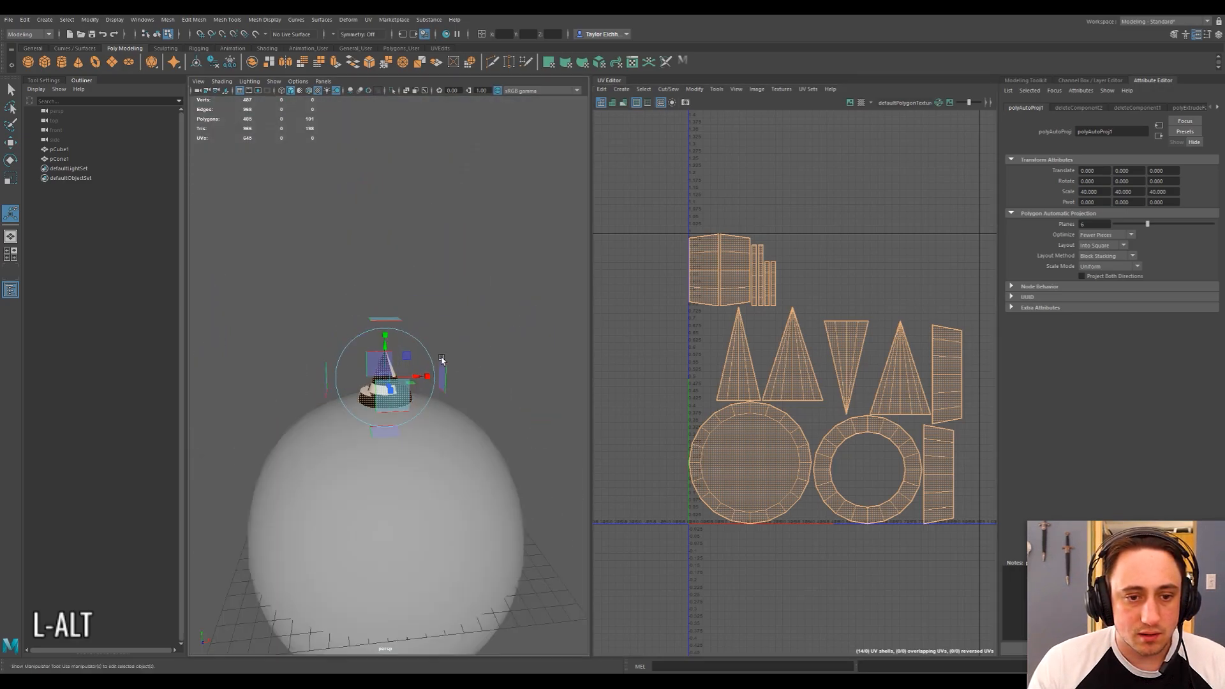
{"action": "left_click", "coordinate": [459, 334]}
{"action": "scroll", "coordinate": [461, 338], "scroll_direction": "up", "scroll_amount": 5}
{"action": "right_click_drag", "start_coordinate": [469, 321], "coordinate": [462, 317]}
{"action": "left_click", "coordinate": [376, 343]}
{"action": "right_click_drag", "start_coordinate": [376, 342], "coordinate": [377, 367]}
{"action": "left_click_drag", "start_coordinate": [406, 398], "coordinate": [361, 440], "text": "alt"}
{"action": "left_click", "coordinate": [405, 371]}
{"action": "key", "text": "Delete"}
Select the cone as an object and turn off textured display in the perspective view.
{"action": "right_click_drag", "start_coordinate": [479, 265], "coordinate": [500, 257]}
{"action": "left_click", "coordinate": [497, 257]}
{"action": "left_click_drag", "start_coordinate": [445, 285], "coordinate": [532, 280], "text": "alt"}
{"action": "left_click", "coordinate": [476, 375]}
{"action": "left_click_drag", "start_coordinate": [577, 366], "coordinate": [436, 287], "text": "alt"}
{"action": "middle_click_drag", "start_coordinate": [436, 287], "coordinate": [437, 304], "text": "alt"}
{"action": "scroll", "coordinate": [438, 275], "scroll_direction": "up", "scroll_amount": 5}
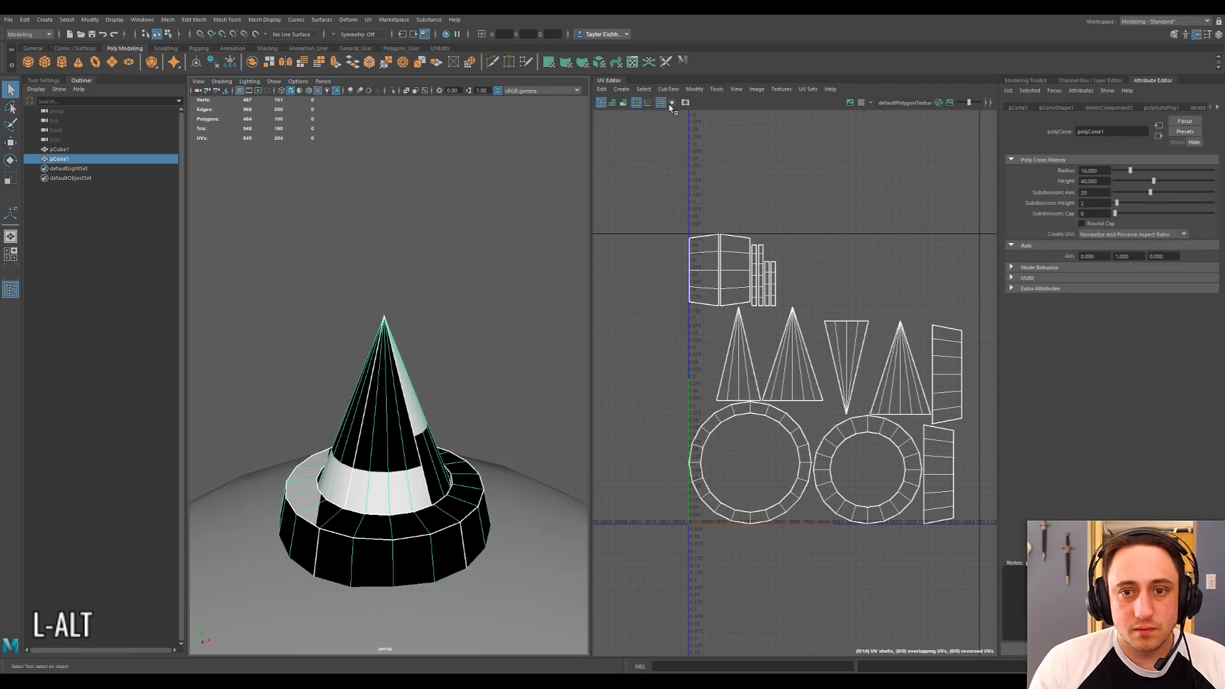
{"action": "left_click", "coordinate": [318, 90]}
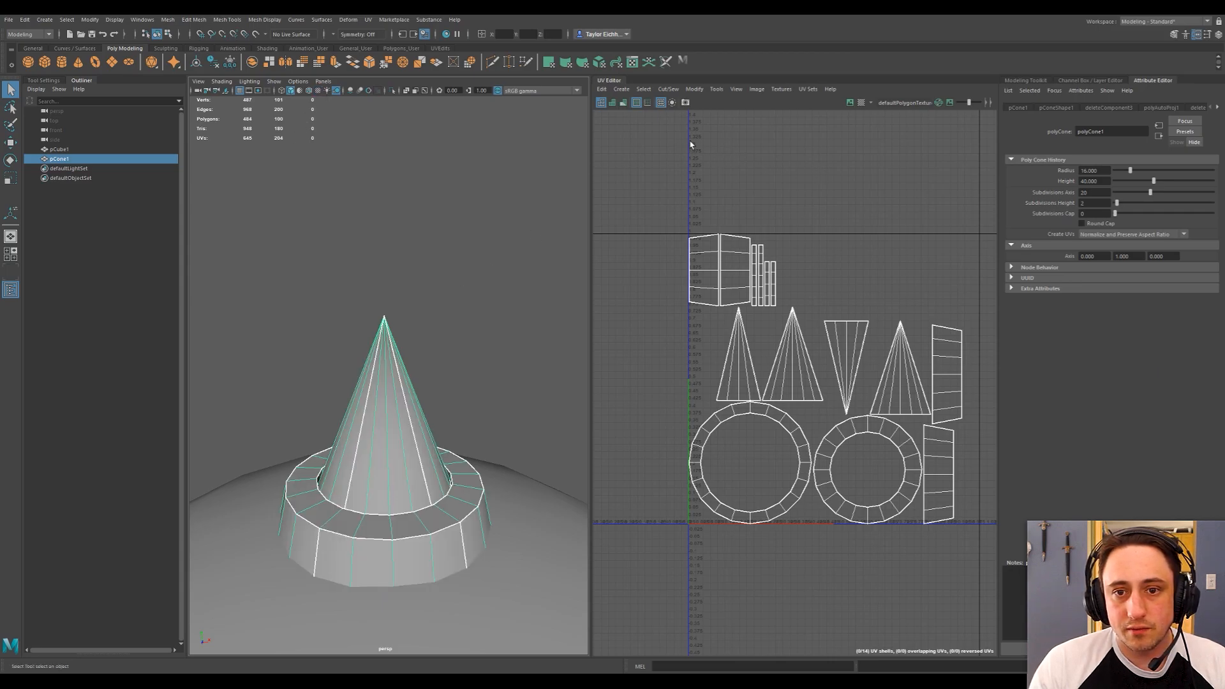
Sew all the UV edges of the selected cone together.
{"action": "left_click", "coordinate": [694, 89]}
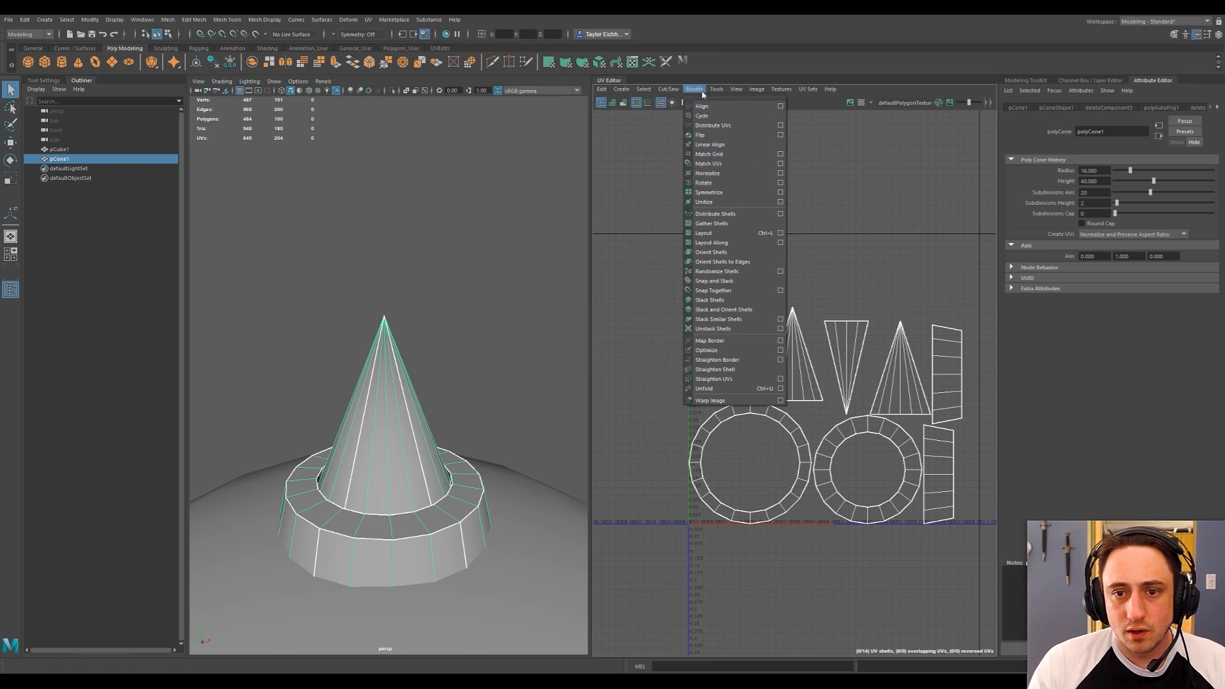
{"action": "mouse_move", "coordinate": [668, 89]}
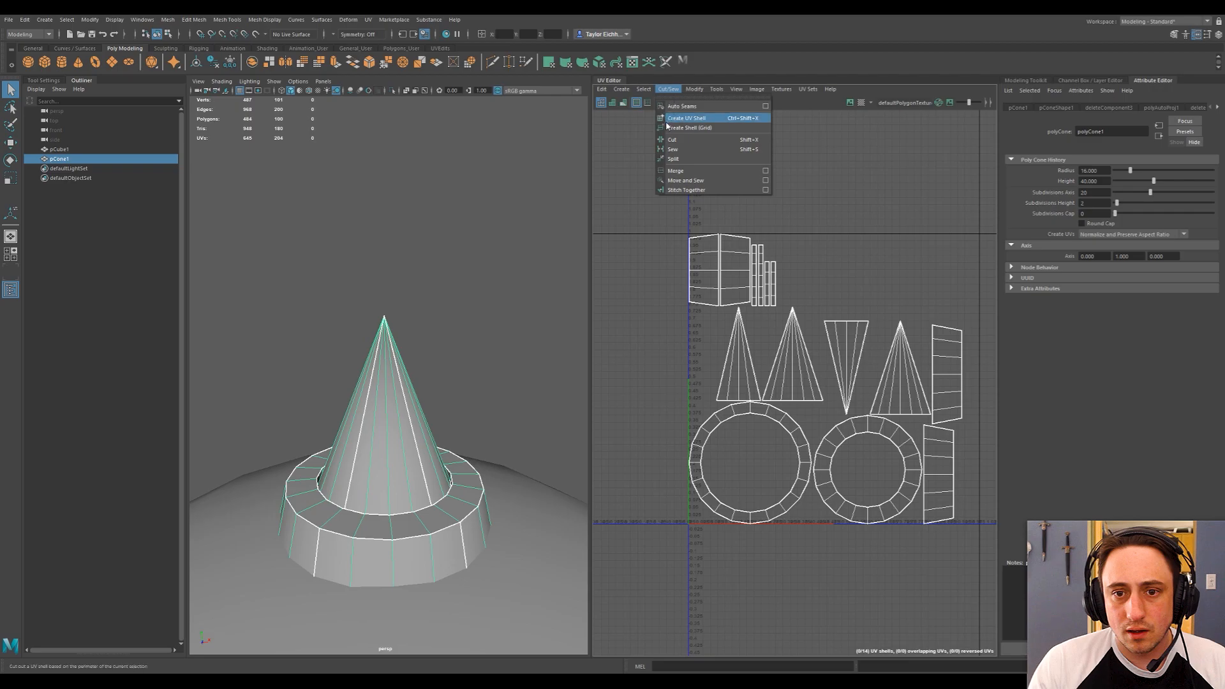
{"action": "left_click", "coordinate": [670, 151]}
{"action": "key", "text": "w"}
{"action": "left_click", "coordinate": [429, 276]}
{"action": "right_click_drag", "start_coordinate": [429, 274], "coordinate": [441, 273]}
{"action": "left_click", "coordinate": [387, 396]}
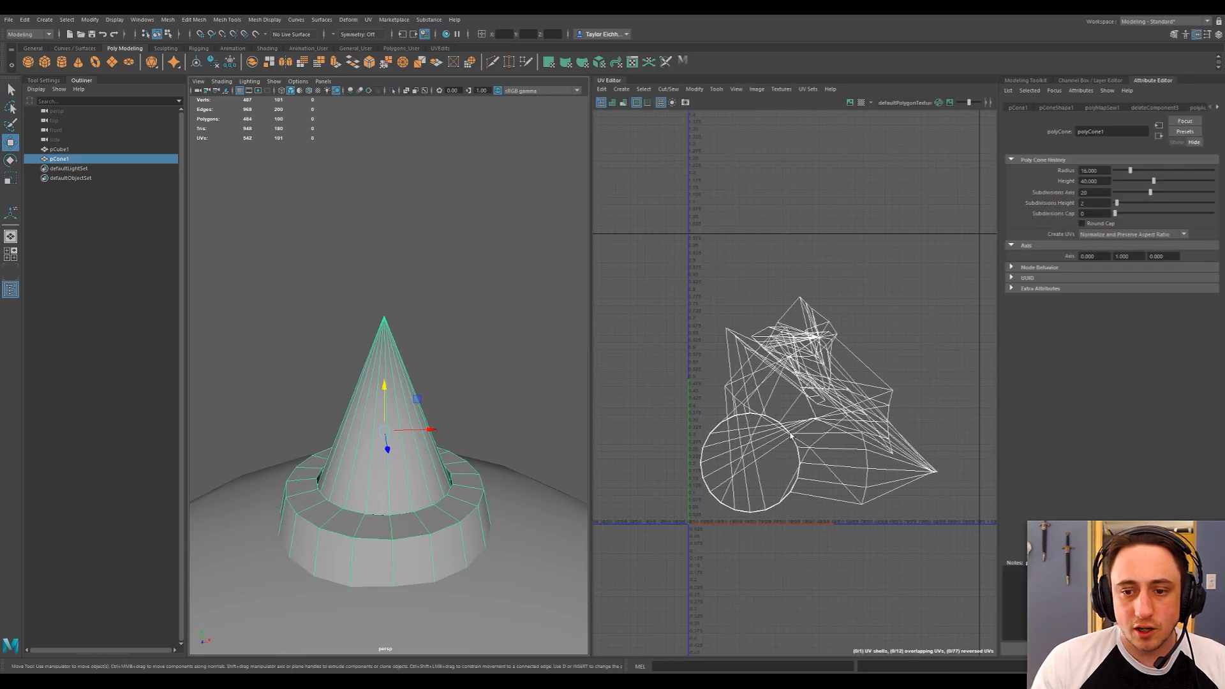
Cut the UVs along one line of edges running down the cone from its tip and across the collar.
{"action": "left_click_drag", "start_coordinate": [389, 246], "coordinate": [317, 265], "text": "alt"}
{"action": "scroll", "coordinate": [473, 320], "scroll_direction": "down", "scroll_amount": 8}
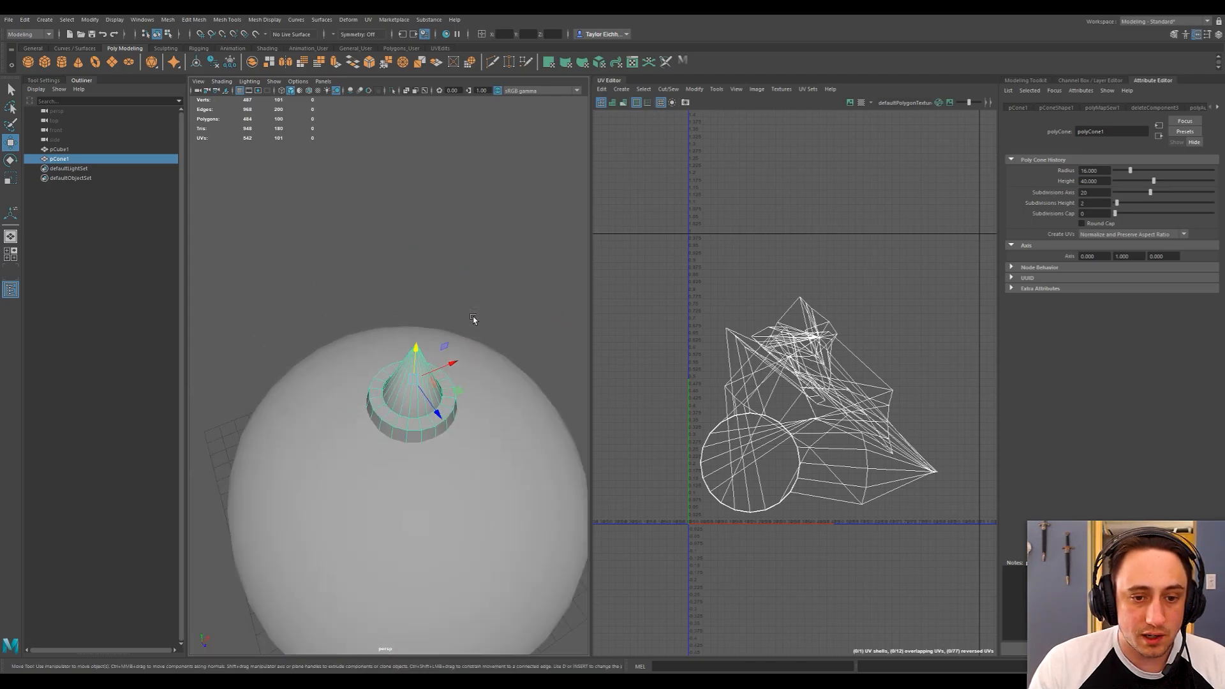
{"action": "left_click_drag", "start_coordinate": [451, 322], "coordinate": [380, 372], "text": "alt"}
{"action": "scroll", "coordinate": [394, 350], "scroll_direction": "up", "scroll_amount": 3}
{"action": "scroll", "coordinate": [394, 350], "scroll_direction": "up", "scroll_amount": 3}
{"action": "right_click_drag", "start_coordinate": [377, 386], "coordinate": [378, 367]}
{"action": "left_click", "coordinate": [379, 388]}
{"action": "double_click", "coordinate": [379, 388]}
{"action": "left_click_drag", "start_coordinate": [448, 410], "coordinate": [424, 396], "text": "alt"}
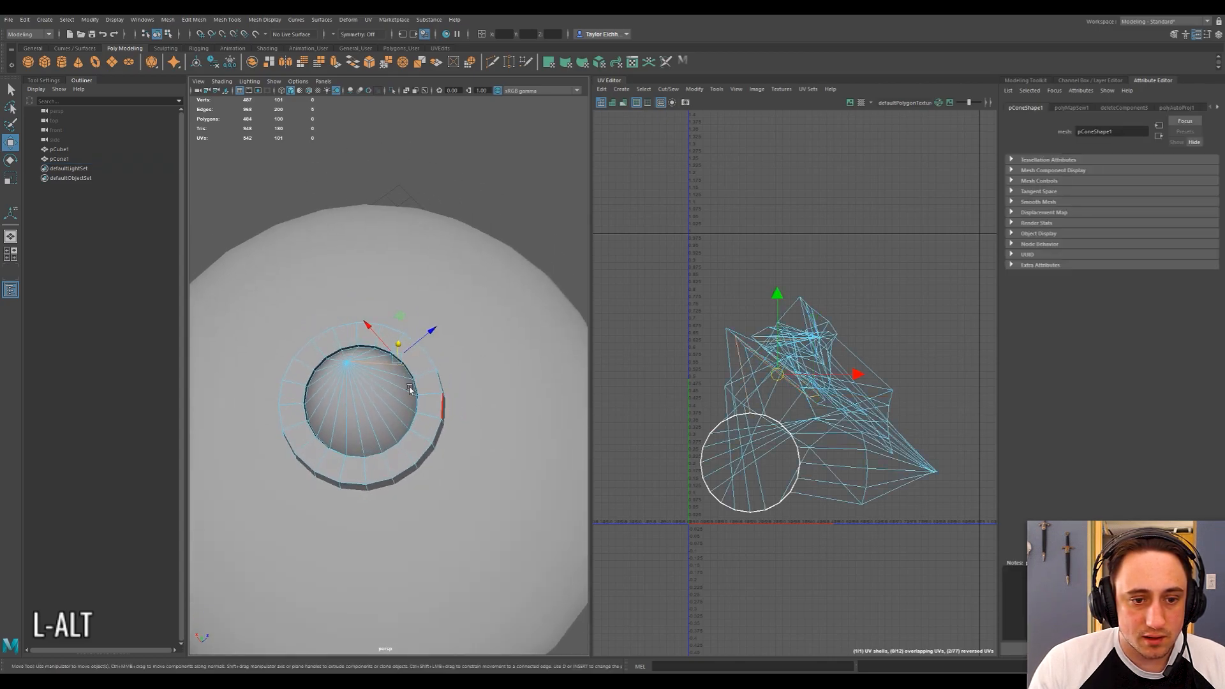
{"action": "left_click_drag", "start_coordinate": [381, 350], "coordinate": [426, 390], "text": "alt"}
{"action": "left_click", "coordinate": [668, 88]}
{"action": "left_click", "coordinate": [673, 140]}
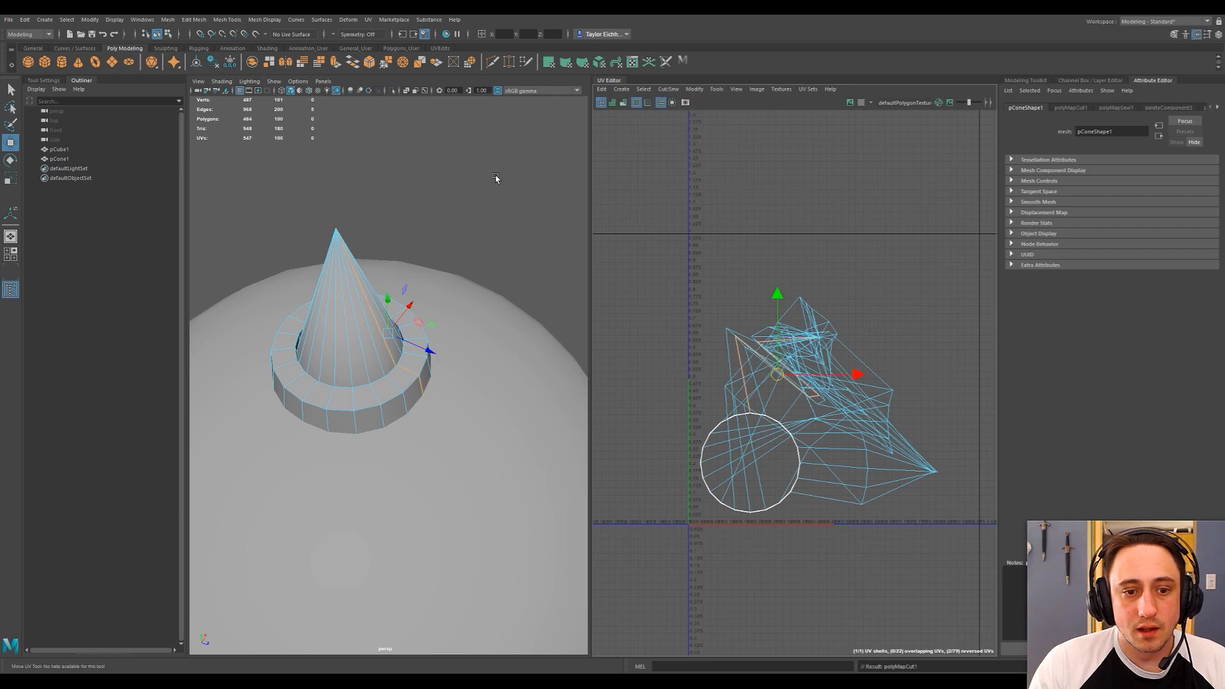
Cut the UVs along the edge loop where the base of the cone meets the inside of the collar.
{"action": "right_click_drag", "start_coordinate": [456, 292], "coordinate": [467, 295], "text": "alt"}
{"action": "left_click_drag", "start_coordinate": [468, 296], "coordinate": [470, 328], "text": "alt"}
{"action": "left_click", "coordinate": [446, 327]}
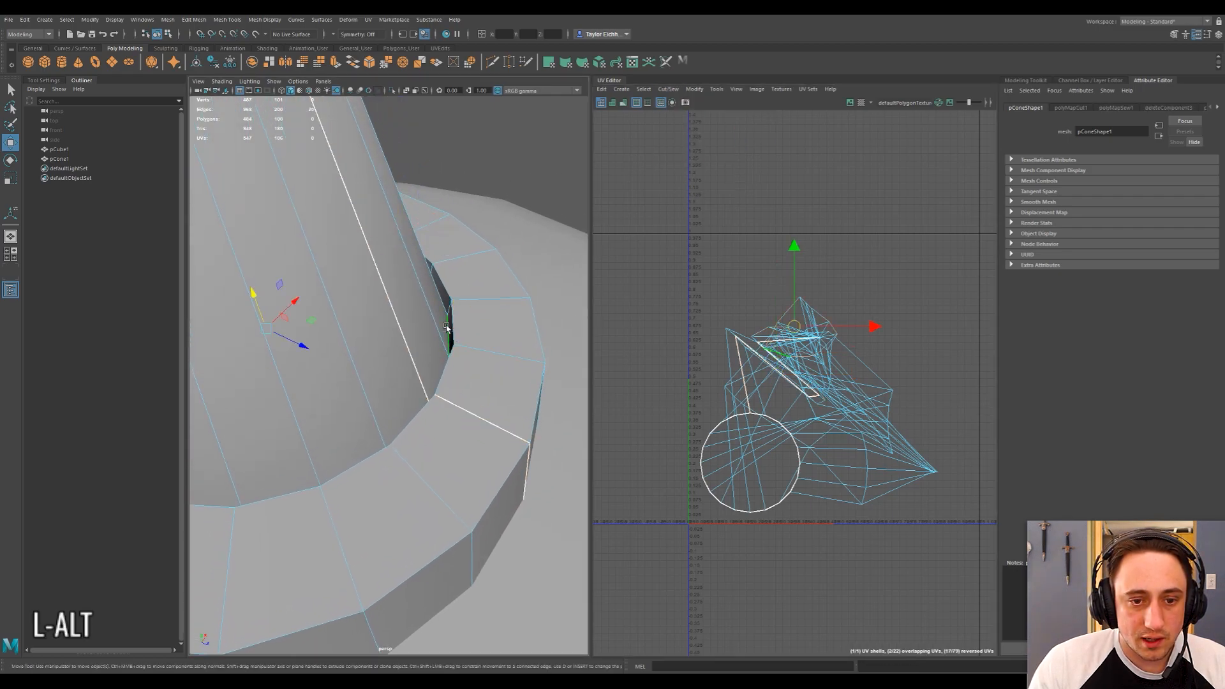
{"action": "left_click", "coordinate": [445, 329]}
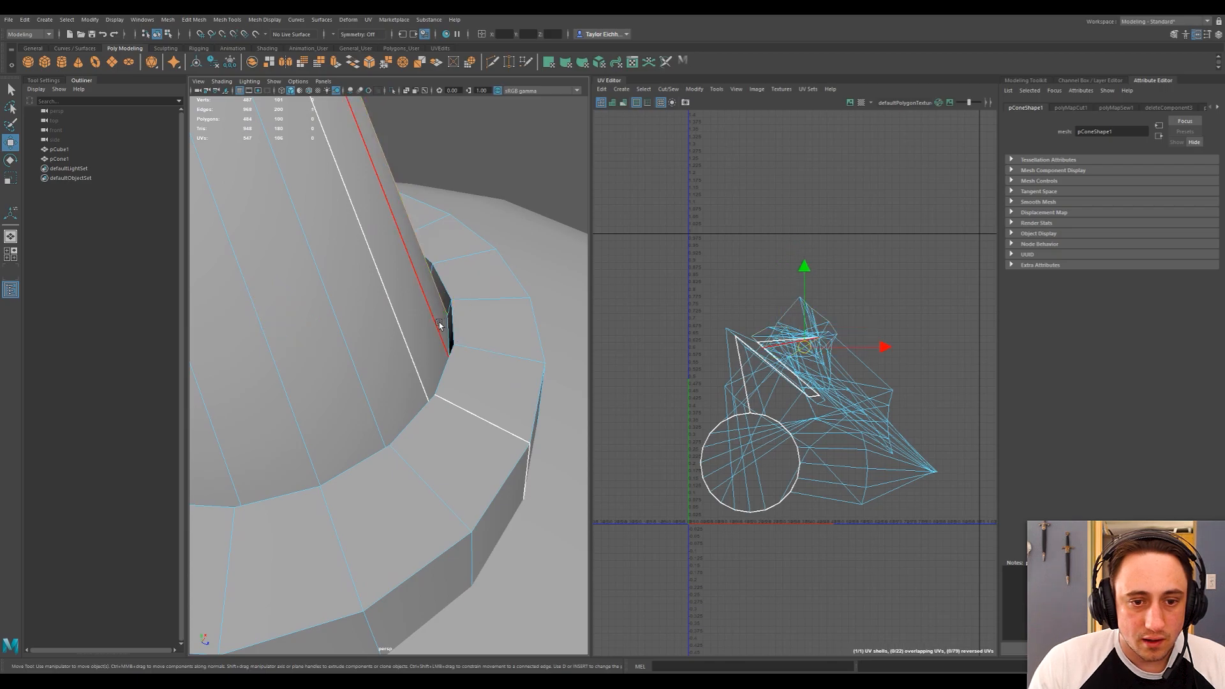
{"action": "double_click", "coordinate": [449, 338]}
{"action": "left_click_drag", "start_coordinate": [479, 323], "coordinate": [451, 356], "text": "alt"}
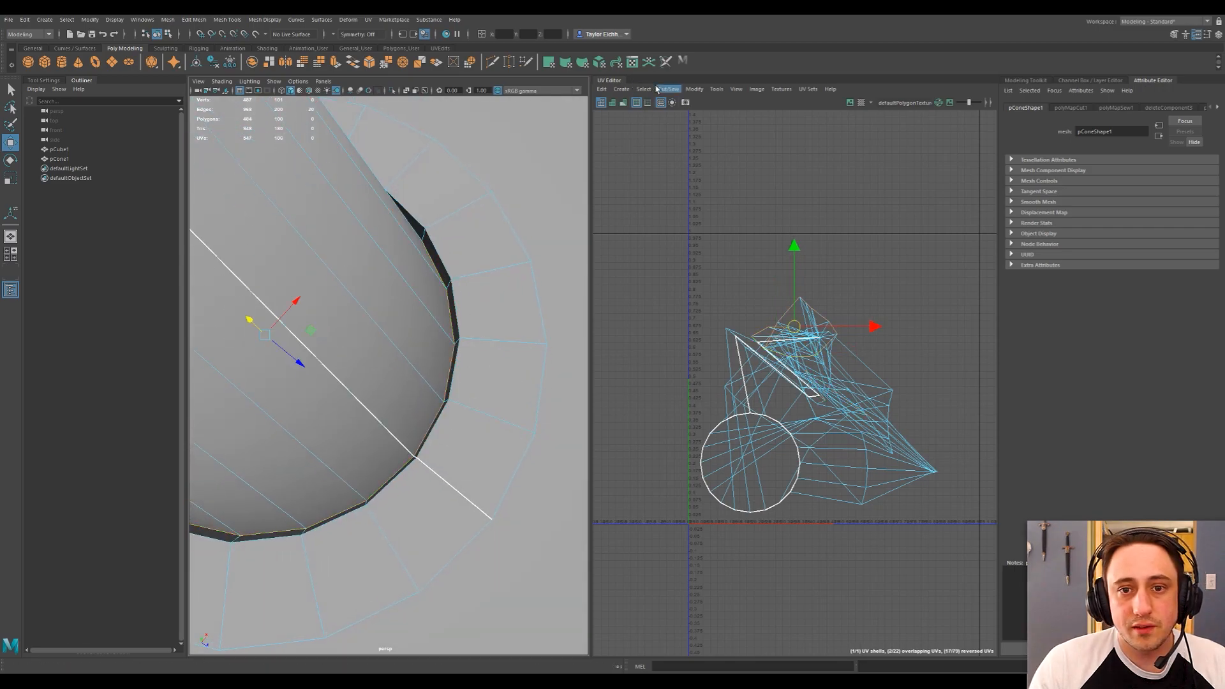
{"action": "left_click", "coordinate": [628, 90]}
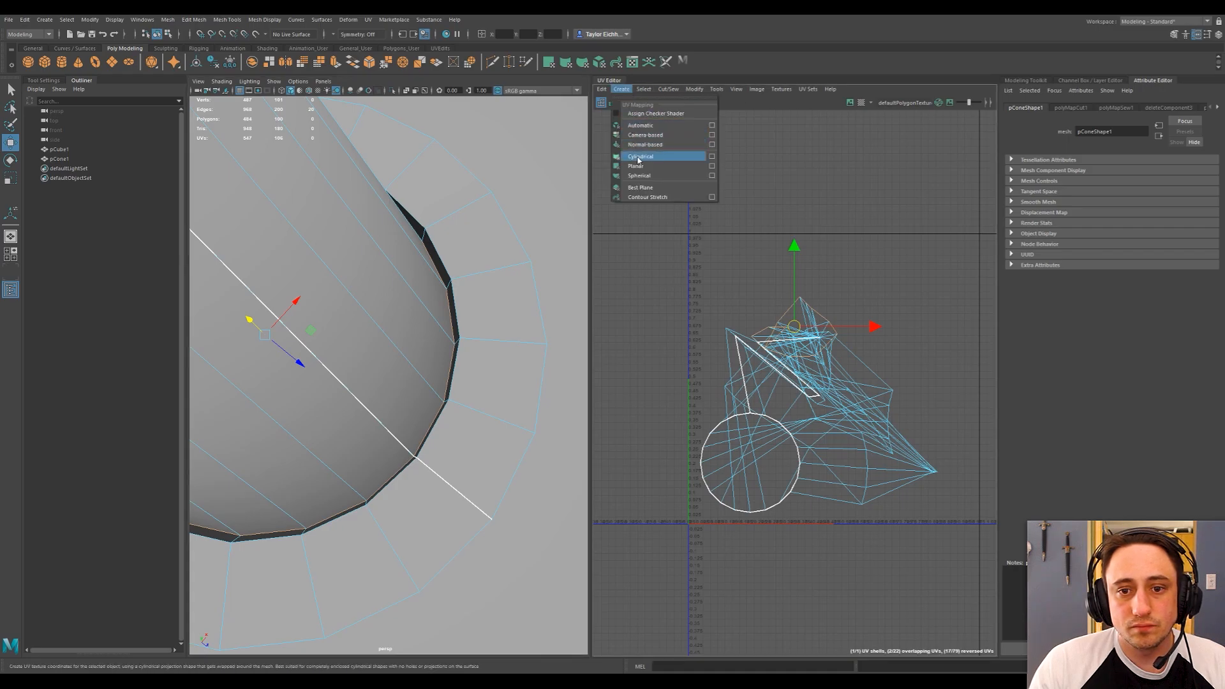
{"action": "left_click", "coordinate": [679, 141]}
{"action": "scroll", "coordinate": [453, 250], "scroll_direction": "down", "scroll_amount": 5}
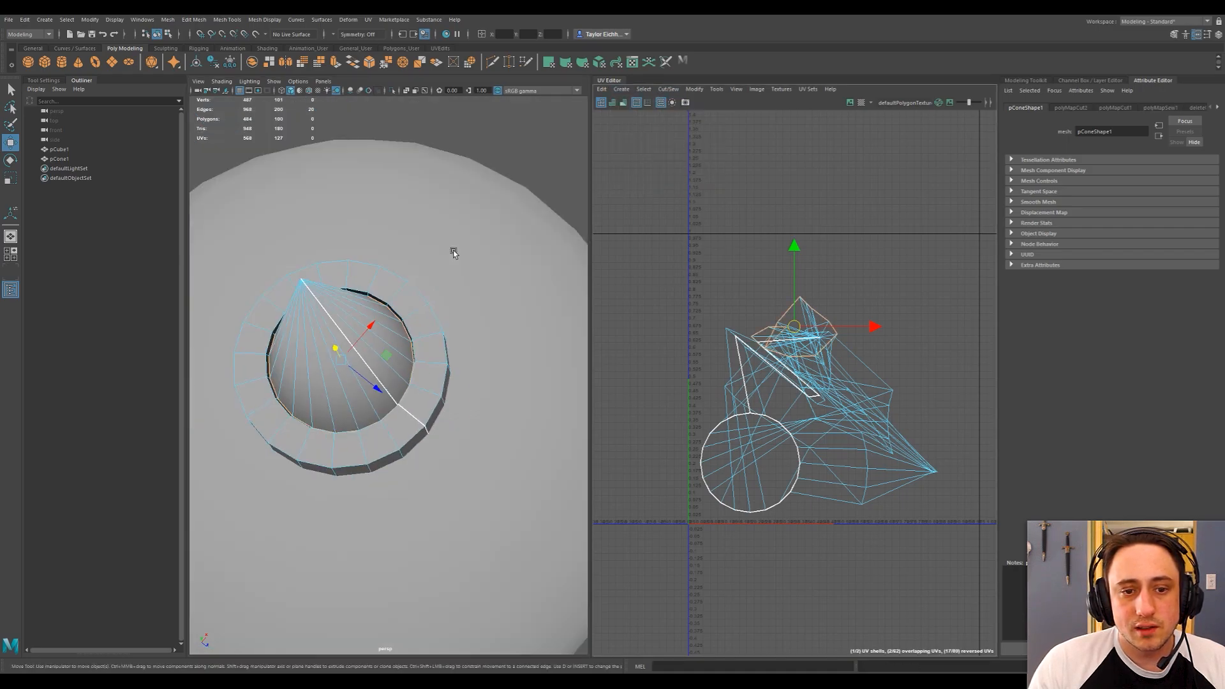
Return to object mode and select the whole collared cone.
{"action": "left_click_drag", "start_coordinate": [416, 259], "coordinate": [401, 236], "text": "alt"}
{"action": "right_click_drag", "start_coordinate": [437, 227], "coordinate": [456, 207]}
{"action": "left_click", "coordinate": [348, 318]}
{"action": "left_click_drag", "start_coordinate": [348, 320], "coordinate": [346, 340], "text": "alt"}
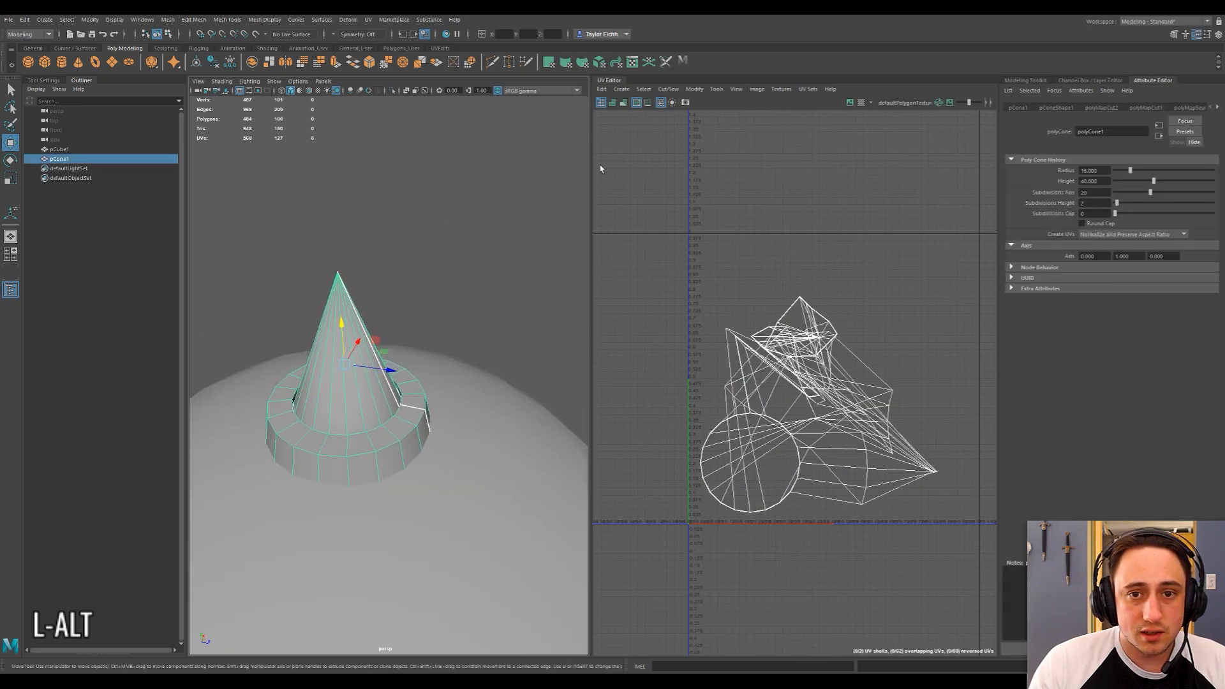
{"action": "left_click", "coordinate": [698, 94]}
{"action": "left_click", "coordinate": [698, 92]}
{"action": "left_click", "coordinate": [389, 259]}
{"action": "left_click", "coordinate": [335, 322]}
{"action": "left_click_drag", "start_coordinate": [384, 255], "coordinate": [381, 240], "text": "alt"}
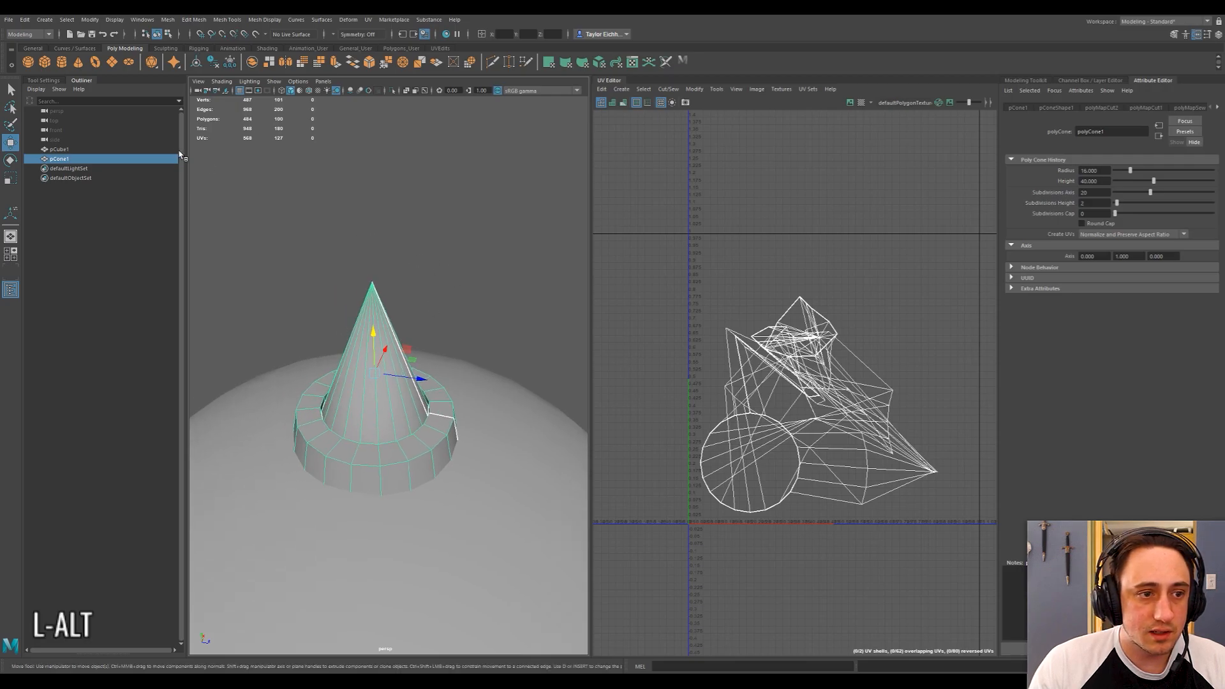
Delete the cone's construction history and freeze its transformations.
{"action": "left_click", "coordinate": [90, 19]}
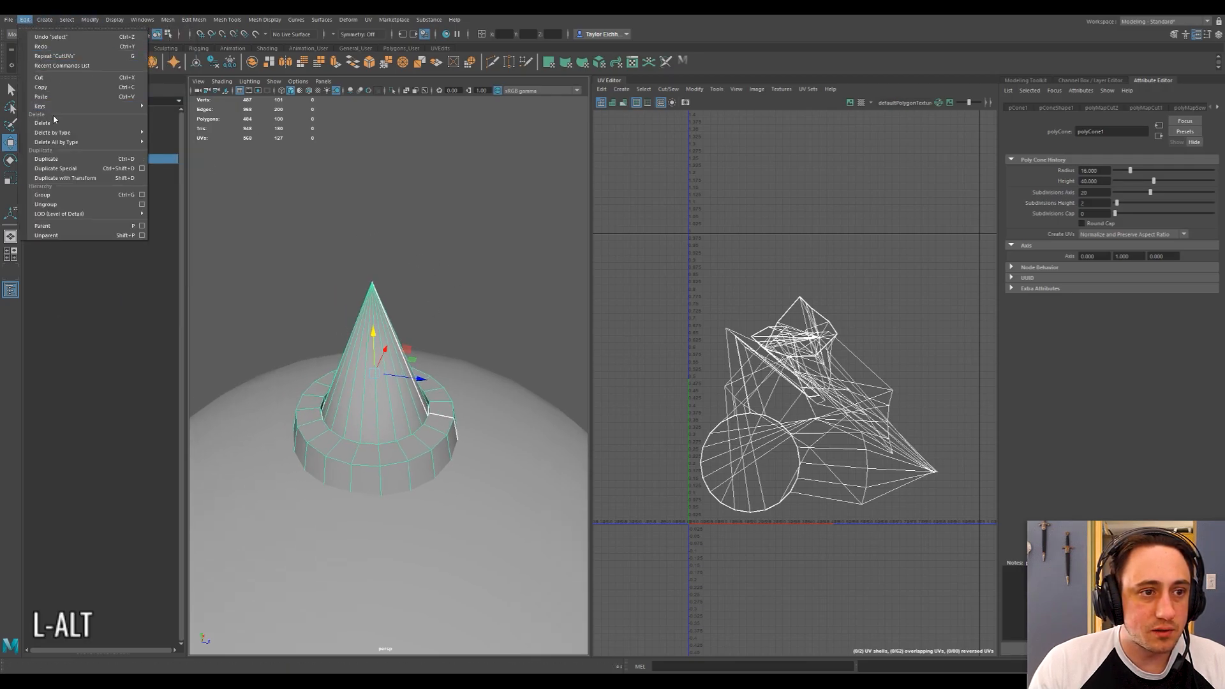
{"action": "mouse_move", "coordinate": [67, 134]}
{"action": "left_click", "coordinate": [172, 140]}
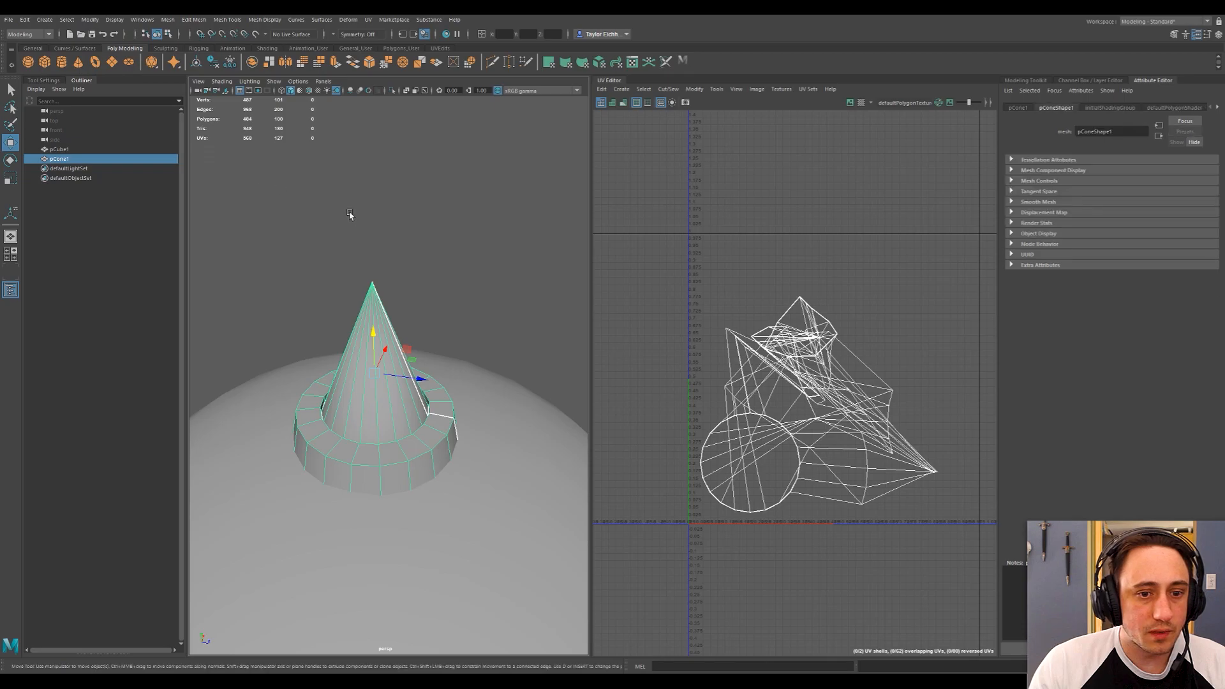
{"action": "left_click", "coordinate": [114, 19]}
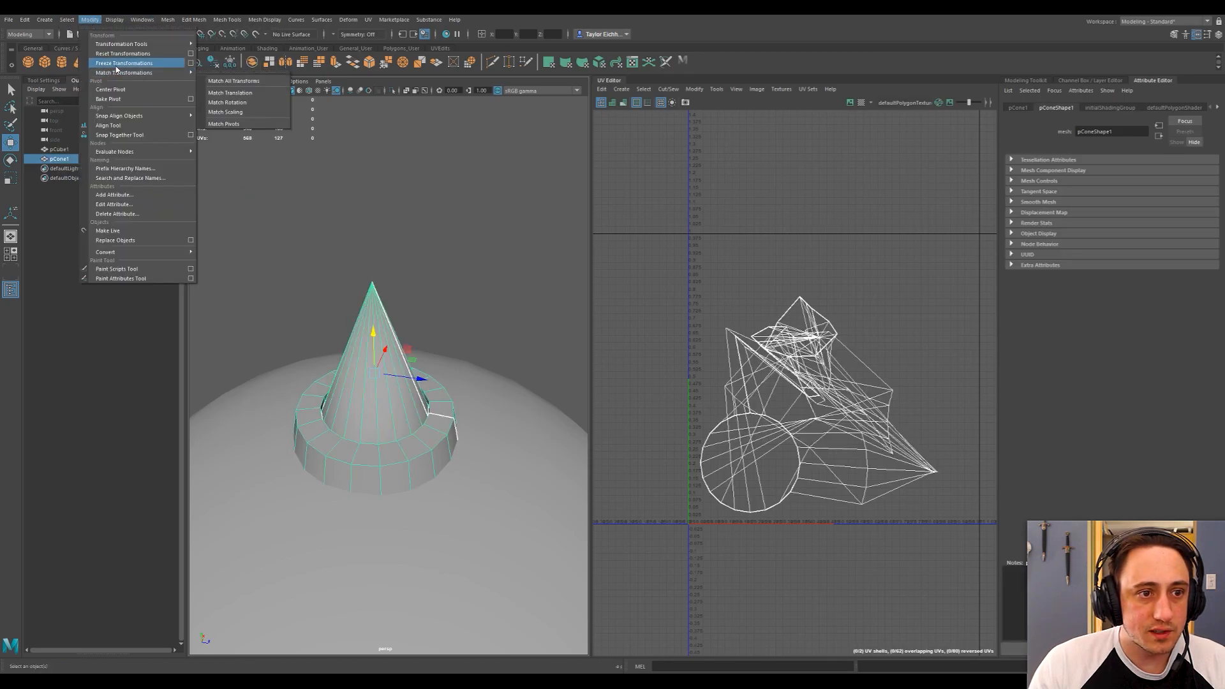
{"action": "left_click", "coordinate": [118, 64]}
{"action": "left_click", "coordinate": [423, 304]}
{"action": "left_click", "coordinate": [391, 320]}
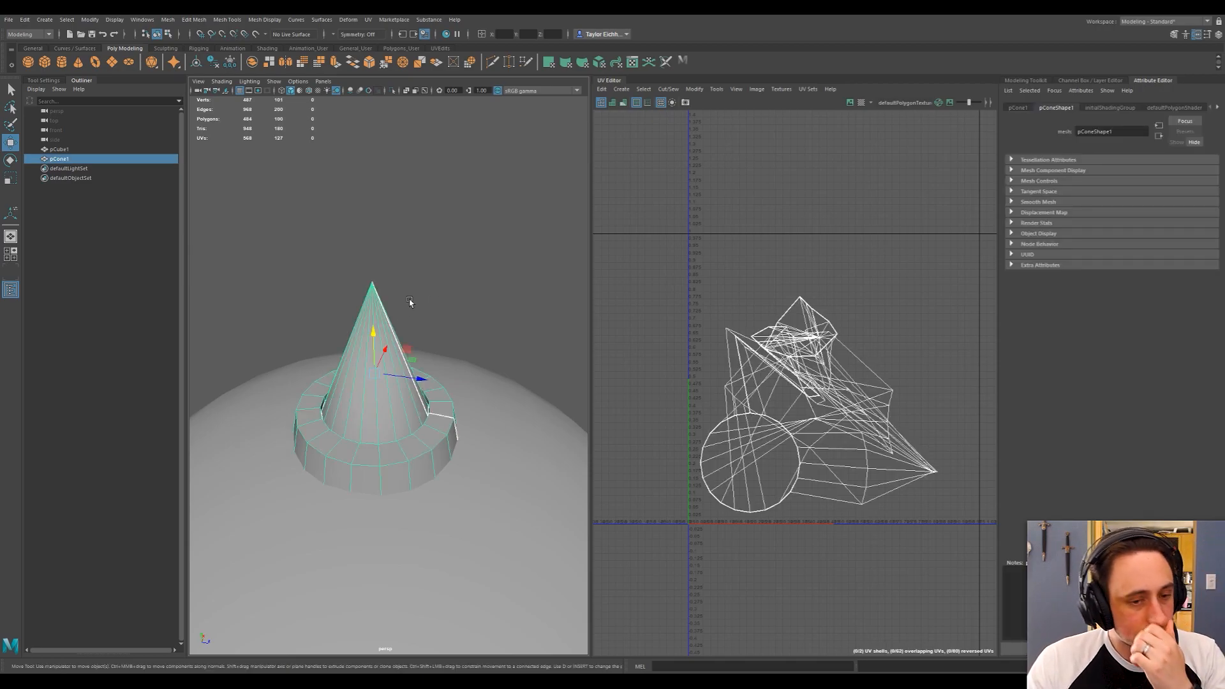
{"action": "left_click_drag", "start_coordinate": [410, 276], "coordinate": [456, 194], "text": "alt"}
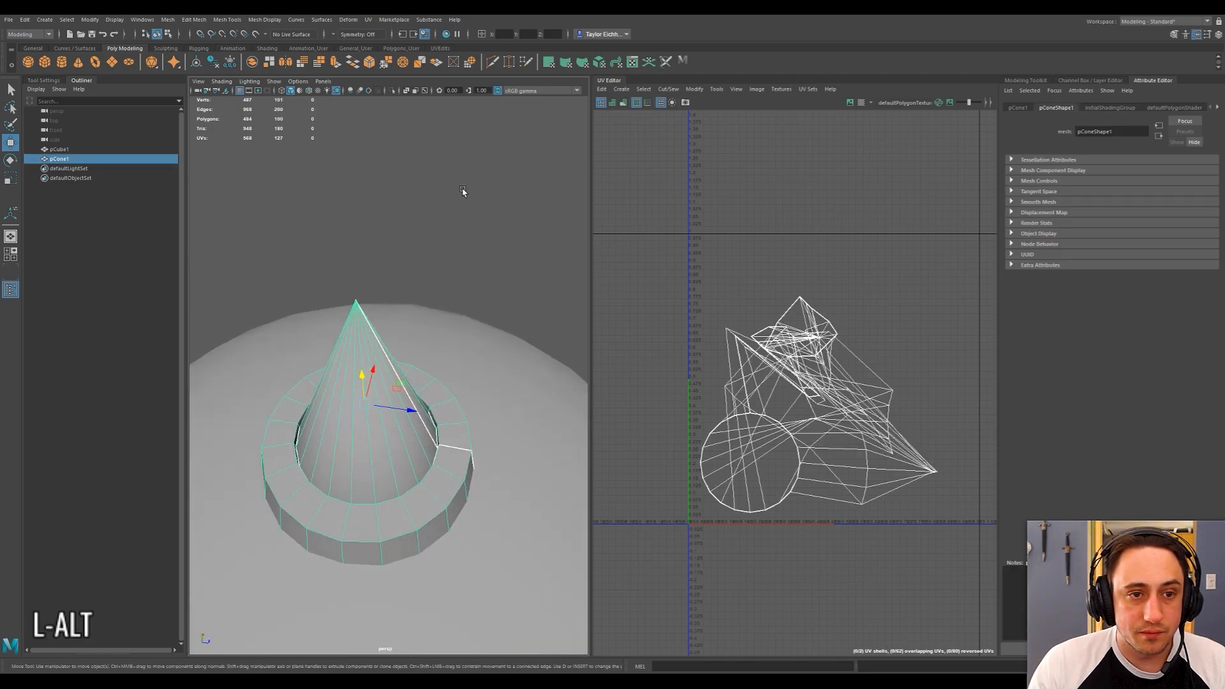
Lay out the cone's UV shells, using a packing resolution of 1024 with Stack Similar turned off.
{"action": "left_click", "coordinate": [694, 89]}
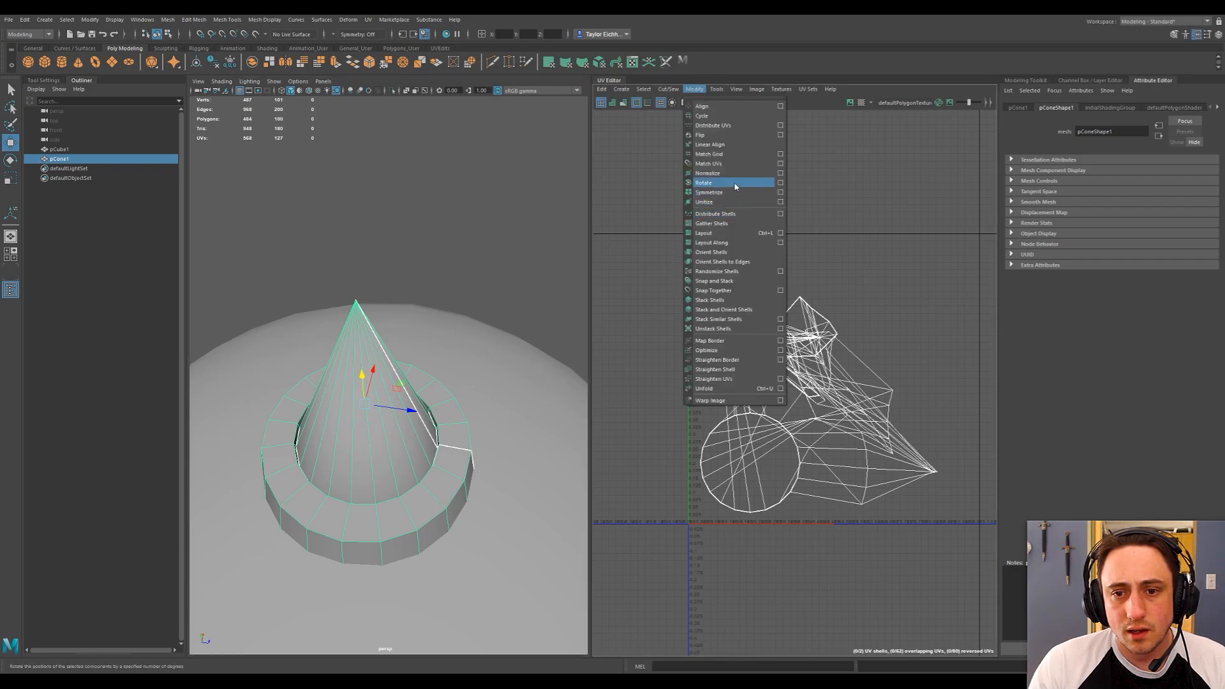
{"action": "left_click", "coordinate": [757, 233]}
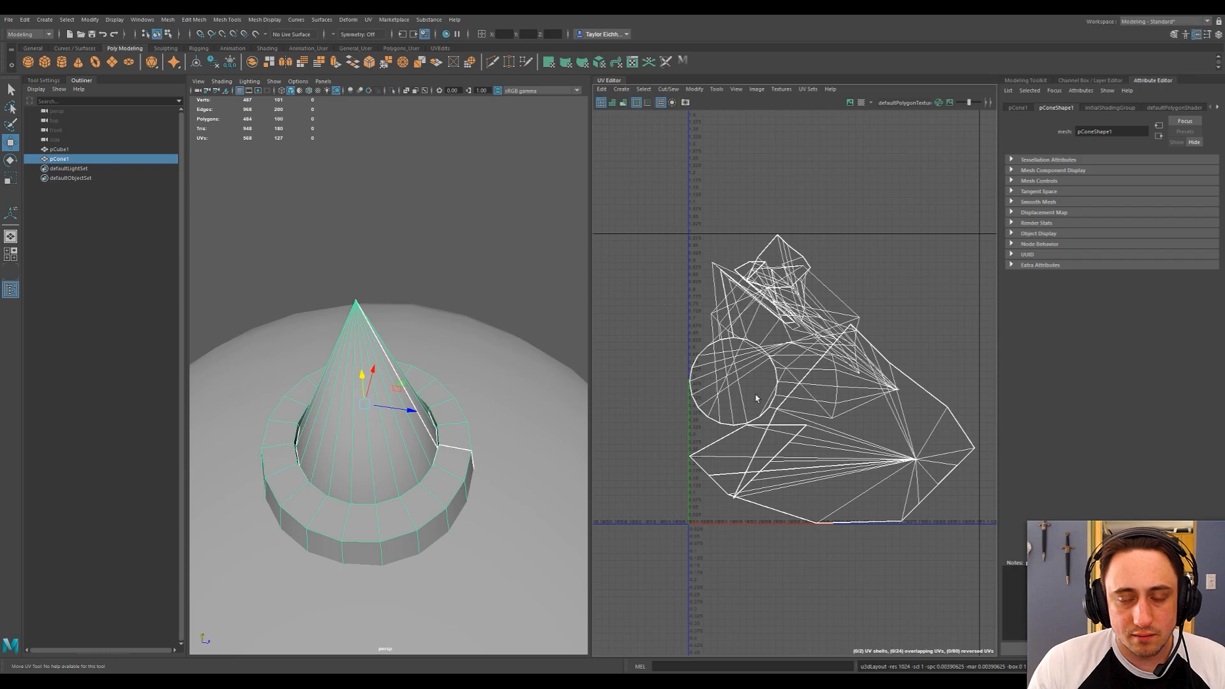
{"action": "left_click", "coordinate": [694, 90]}
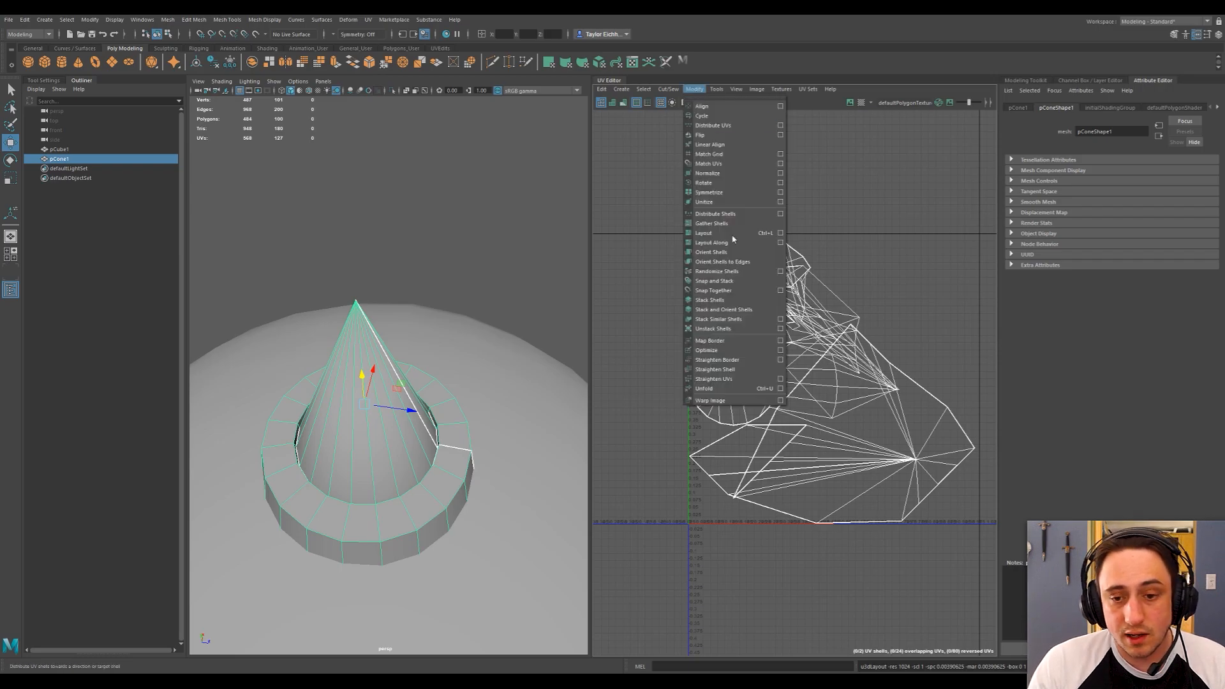
{"action": "left_click", "coordinate": [780, 233]}
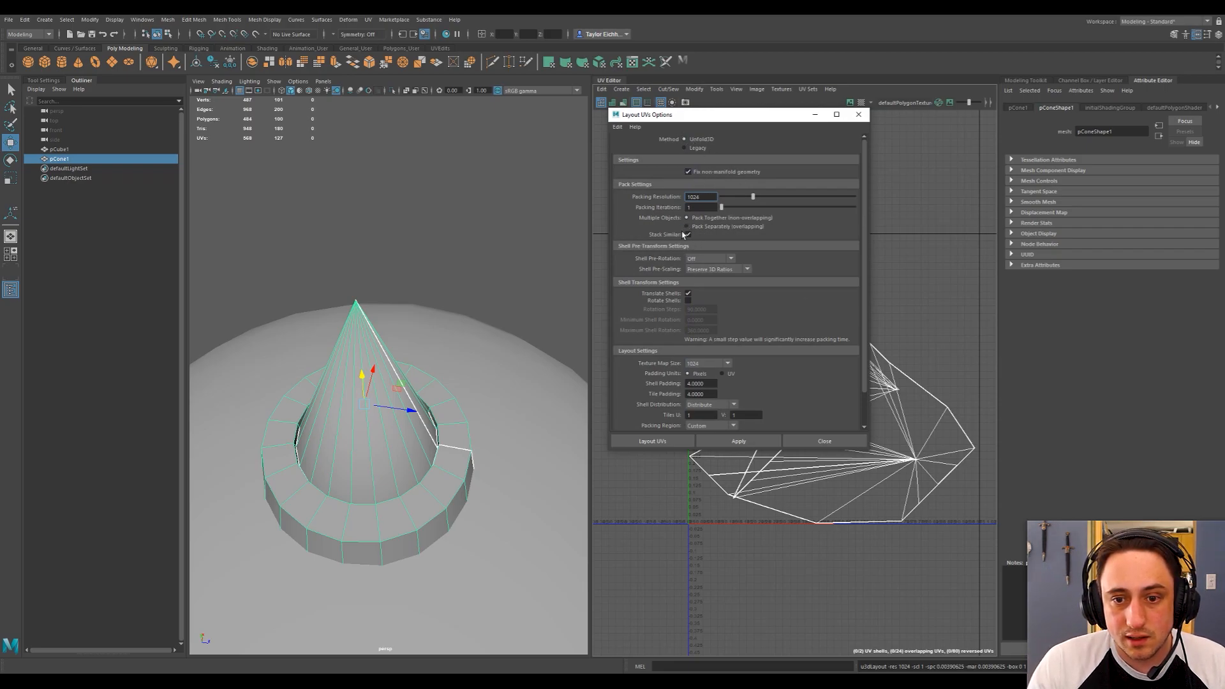
{"action": "left_click_drag", "start_coordinate": [864, 190], "coordinate": [864, 231]}
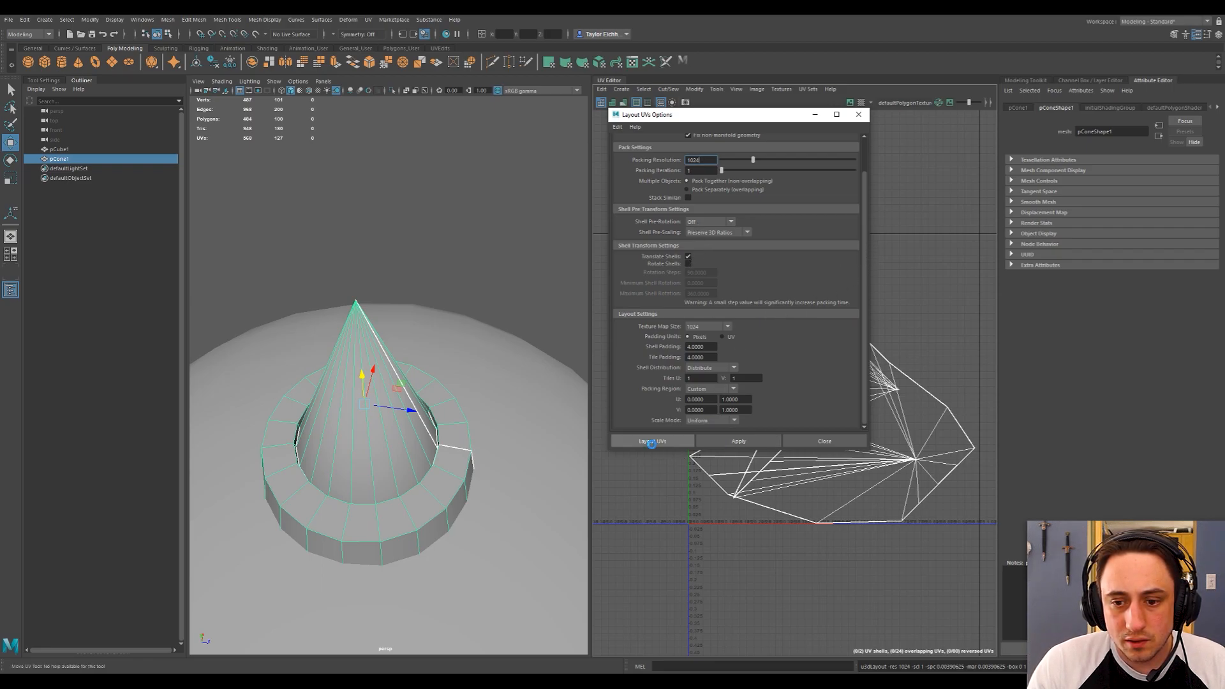
{"action": "left_click", "coordinate": [651, 442]}
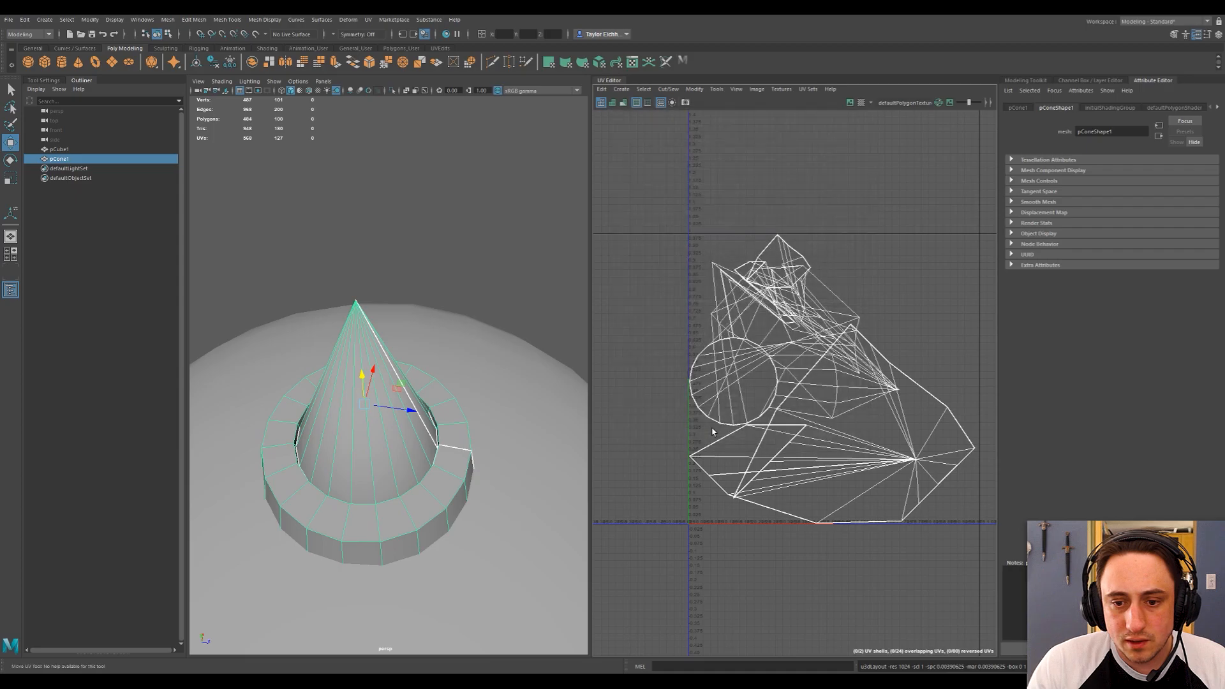
Reselect the cone as an object and unfold its UVs.
{"action": "left_click", "coordinate": [452, 231]}
{"action": "right_click", "coordinate": [426, 223]}
{"action": "left_click", "coordinate": [380, 367]}
{"action": "right_click", "coordinate": [457, 225]}
{"action": "left_click", "coordinate": [391, 285]}
{"action": "left_click", "coordinate": [348, 319]}
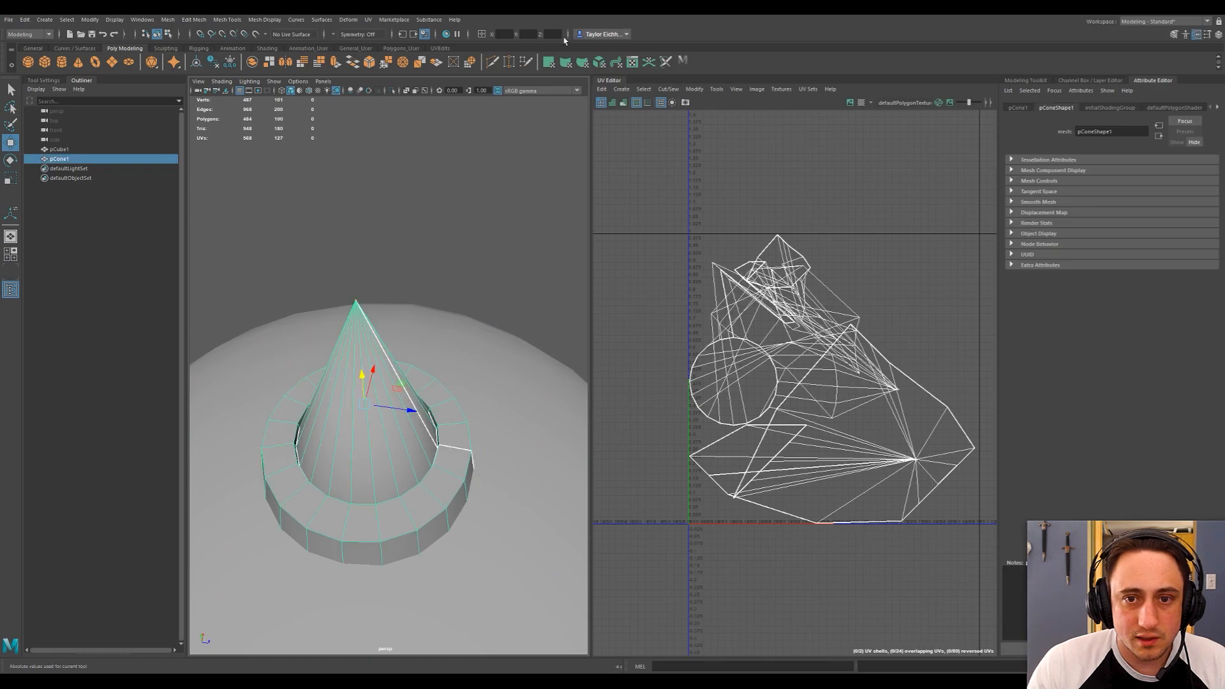
{"action": "left_click", "coordinate": [694, 89]}
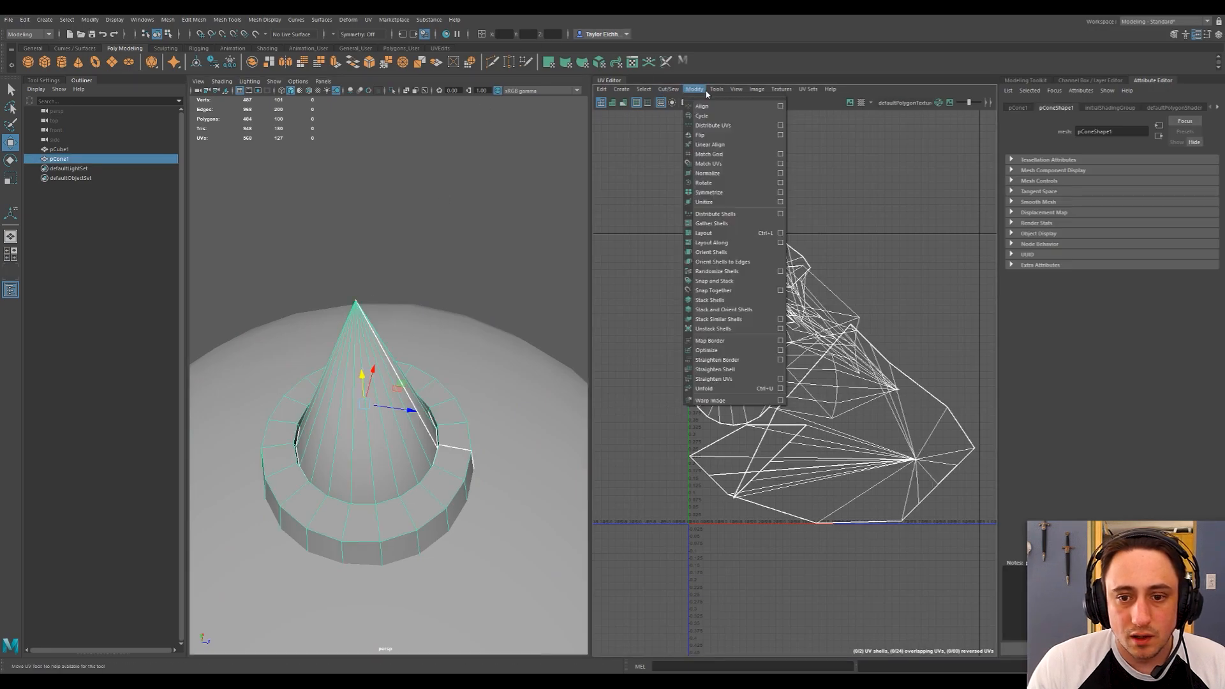
{"action": "left_click", "coordinate": [723, 388]}
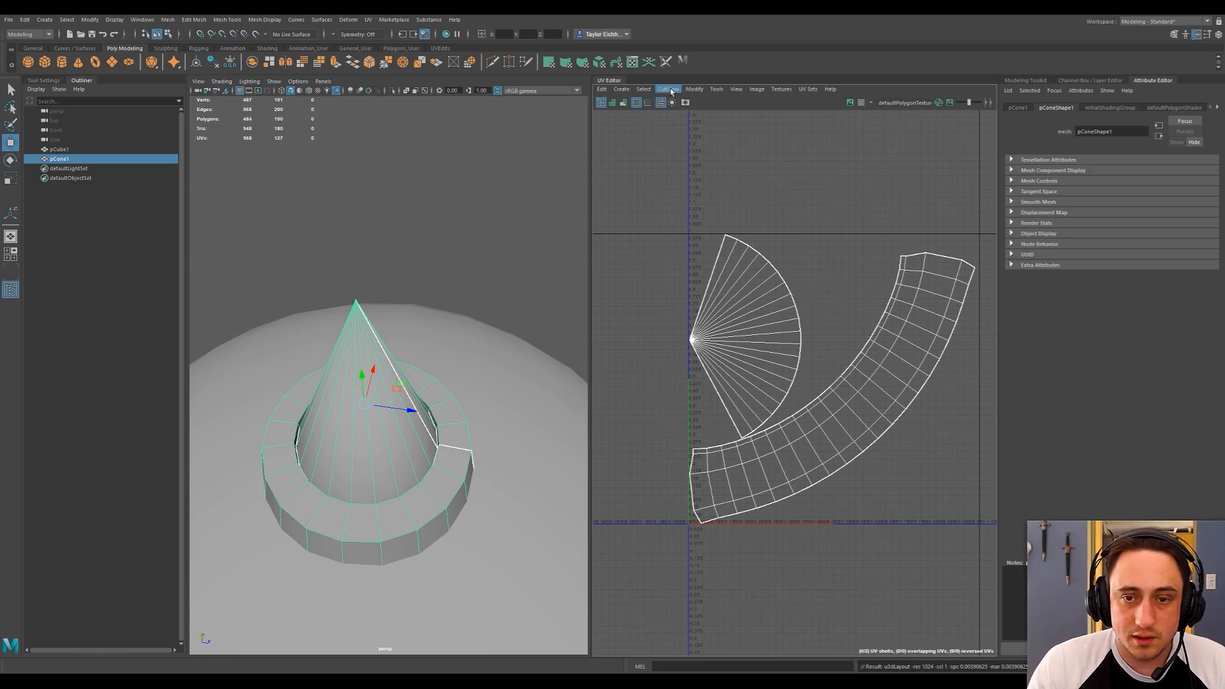
Lay out the unfolded cone and collar UV shells within the UV tile.
{"action": "left_click", "coordinate": [694, 89]}
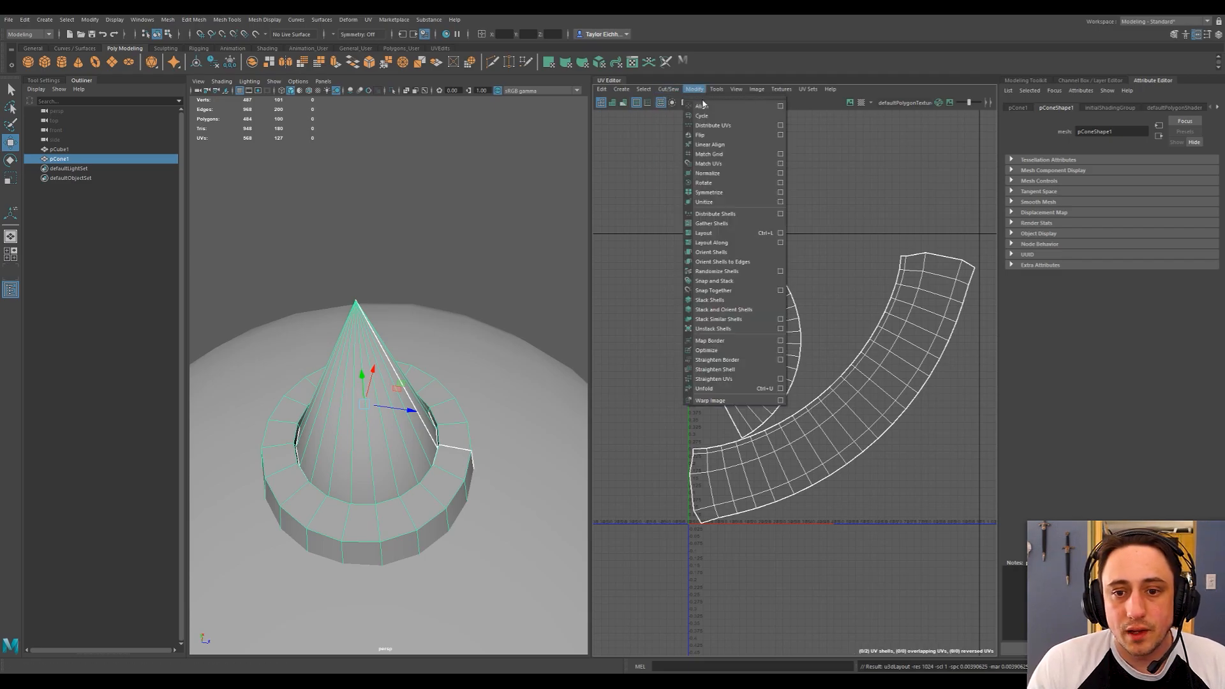
{"action": "left_click", "coordinate": [727, 233]}
{"action": "scroll", "coordinate": [808, 381], "scroll_direction": "down", "scroll_amount": 2}
{"action": "middle_click_drag", "start_coordinate": [826, 357], "coordinate": [784, 373], "text": "alt"}
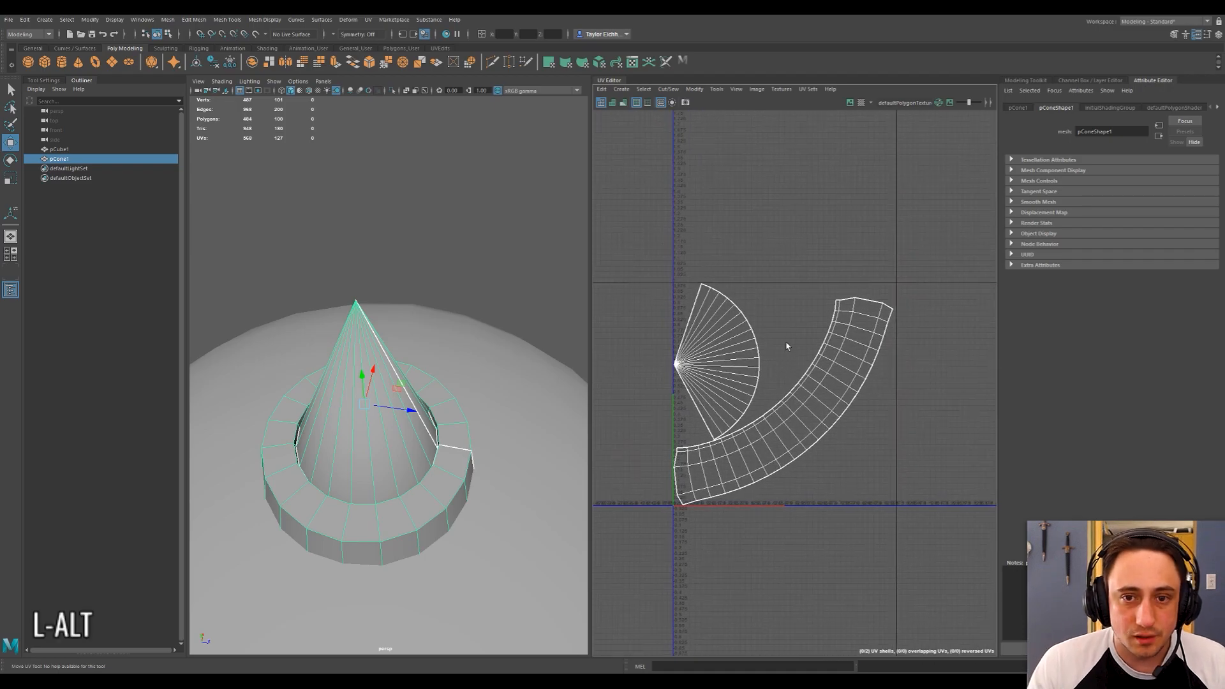
{"action": "scroll", "coordinate": [786, 346], "scroll_direction": "up", "scroll_amount": 3}
{"action": "right_click_drag", "start_coordinate": [784, 342], "coordinate": [755, 332]}
Rotate the fan-shaped cone UV shell so its tip points down and move it into the space above the collar strip.
{"action": "left_click", "coordinate": [762, 379]}
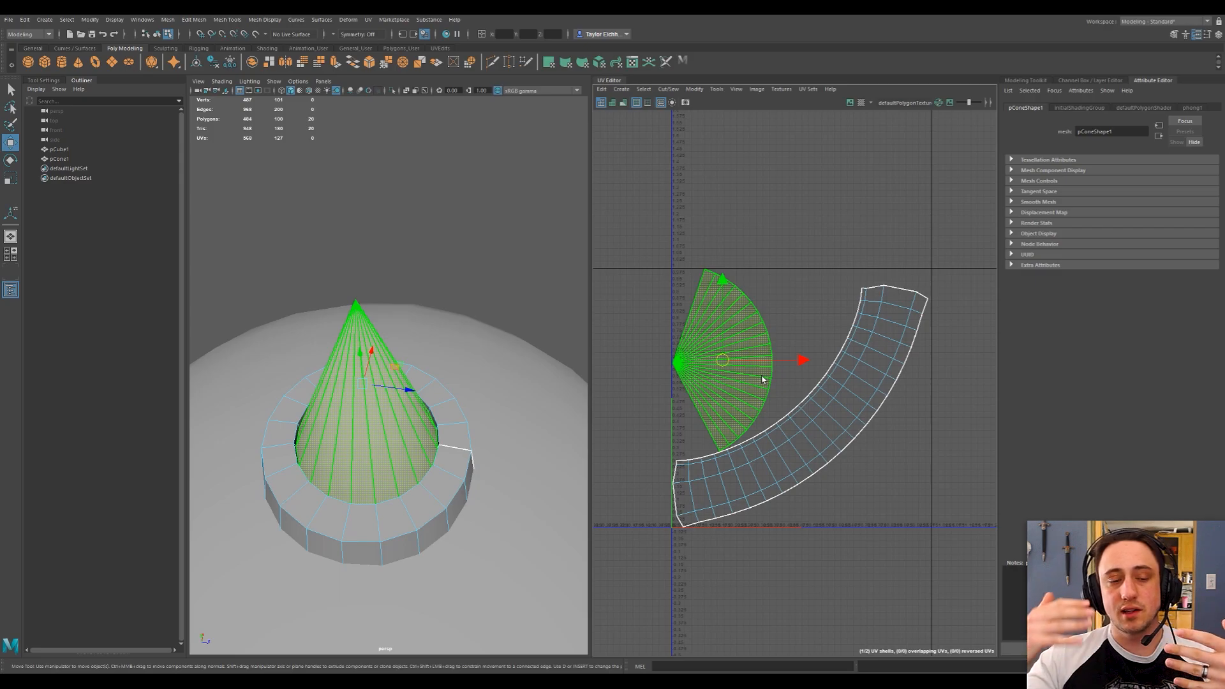
{"action": "key", "text": "e"}
{"action": "left_click_drag", "start_coordinate": [752, 296], "coordinate": [616, 312]}
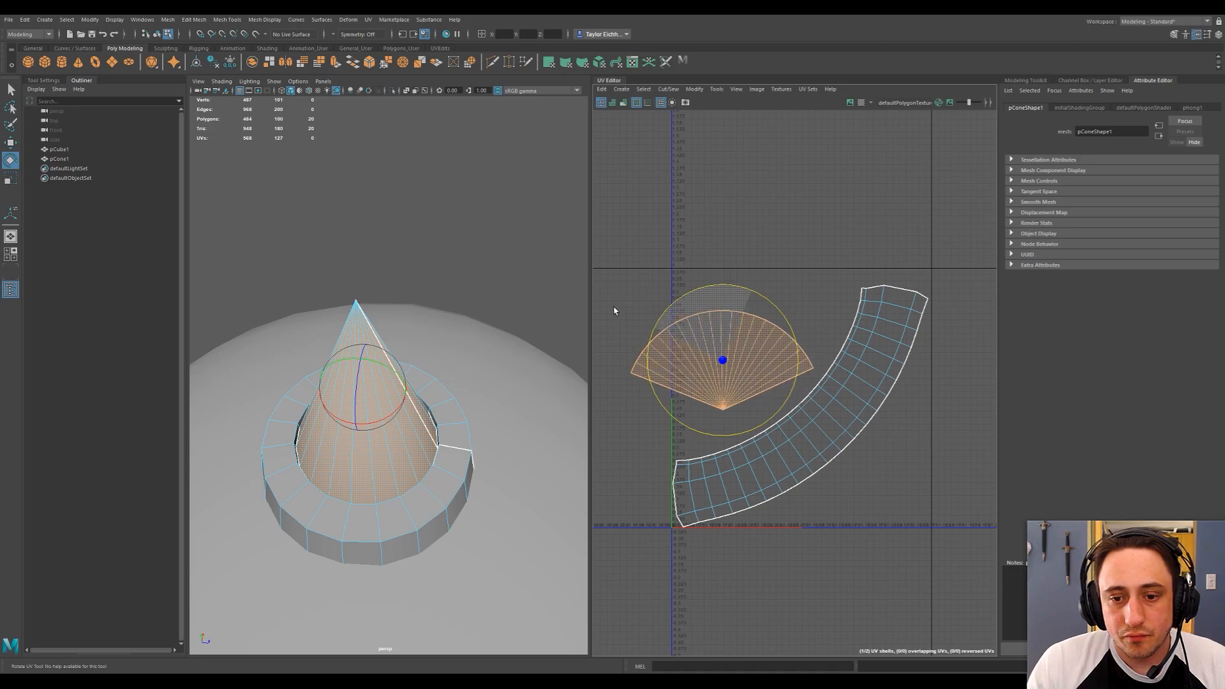
{"action": "key", "text": "w"}
{"action": "left_click_drag", "start_coordinate": [725, 362], "coordinate": [754, 329]}
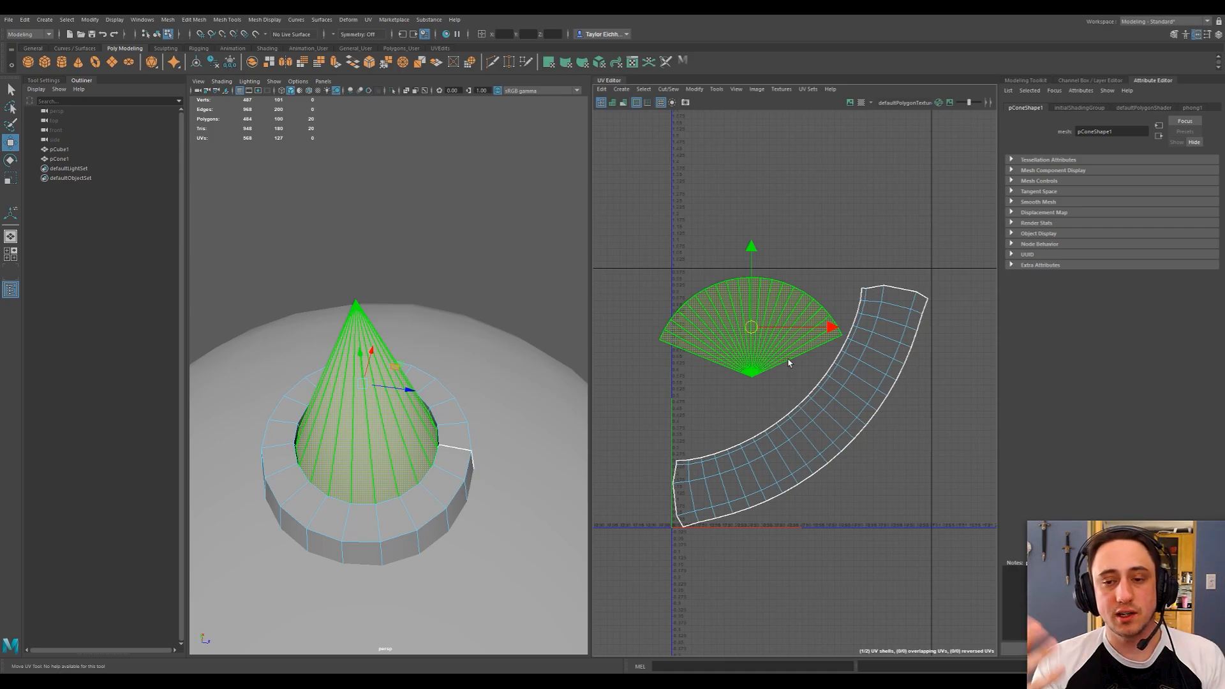
{"action": "middle_click_drag", "start_coordinate": [827, 290], "coordinate": [852, 275], "text": "alt"}
{"action": "scroll", "coordinate": [819, 295], "scroll_direction": "up", "scroll_amount": 4}
{"action": "scroll", "coordinate": [853, 275], "scroll_direction": "down", "scroll_amount": 4}
{"action": "left_click", "coordinate": [423, 263]}
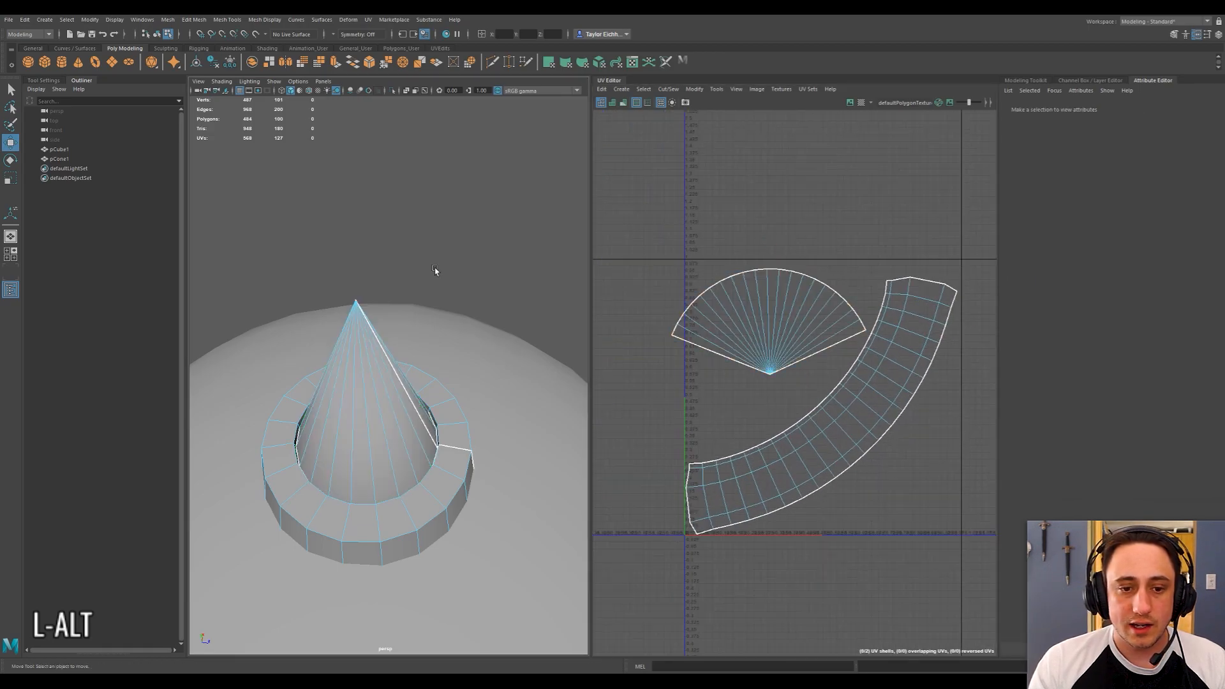
Select the ball as an object and apply an automatic UV projection to it.
{"action": "scroll", "coordinate": [423, 264], "scroll_direction": "down", "scroll_amount": 4}
{"action": "left_click_drag", "start_coordinate": [423, 264], "coordinate": [392, 275], "text": "alt"}
{"action": "left_click", "coordinate": [459, 345]}
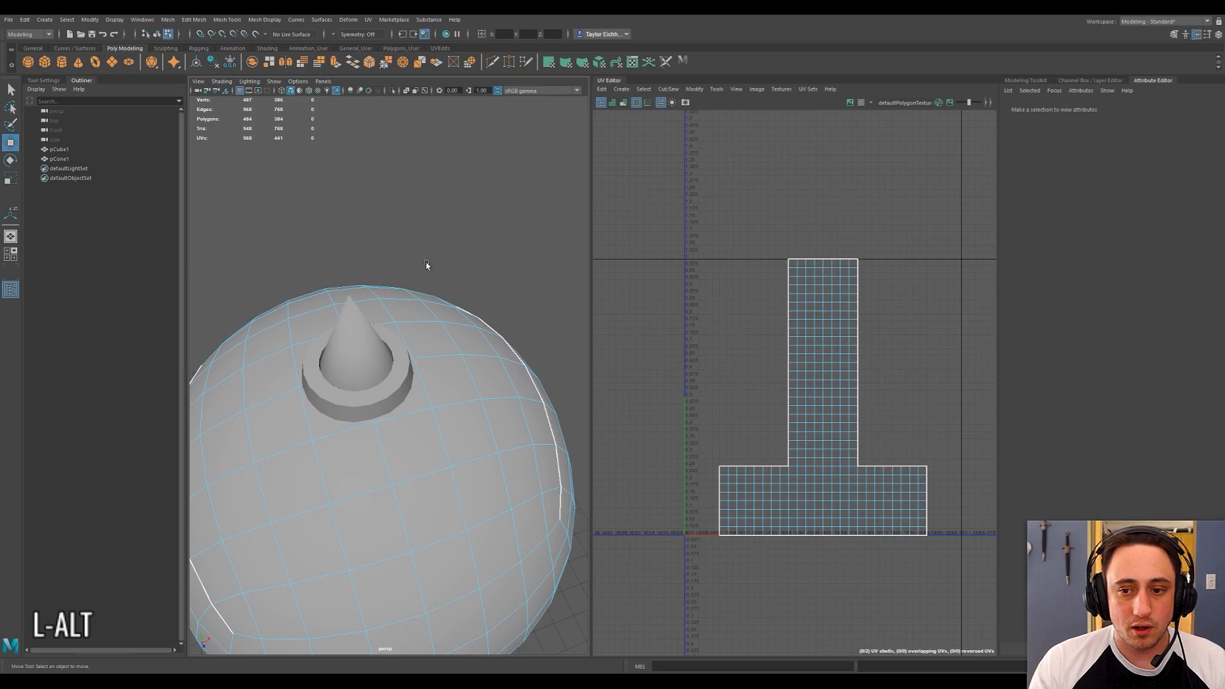
{"action": "left_click", "coordinate": [368, 19]}
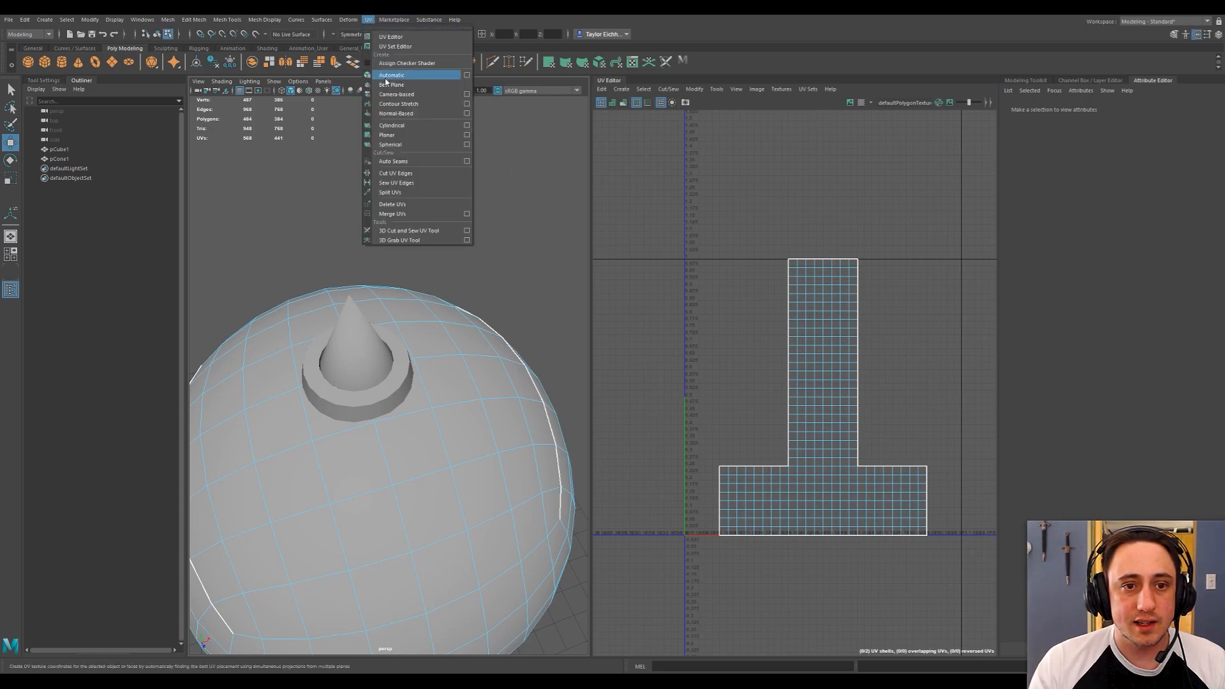
{"action": "left_click", "coordinate": [385, 76]}
{"action": "right_click_drag", "start_coordinate": [451, 206], "coordinate": [468, 196]}
{"action": "left_click", "coordinate": [480, 256]}
{"action": "left_click", "coordinate": [487, 333]}
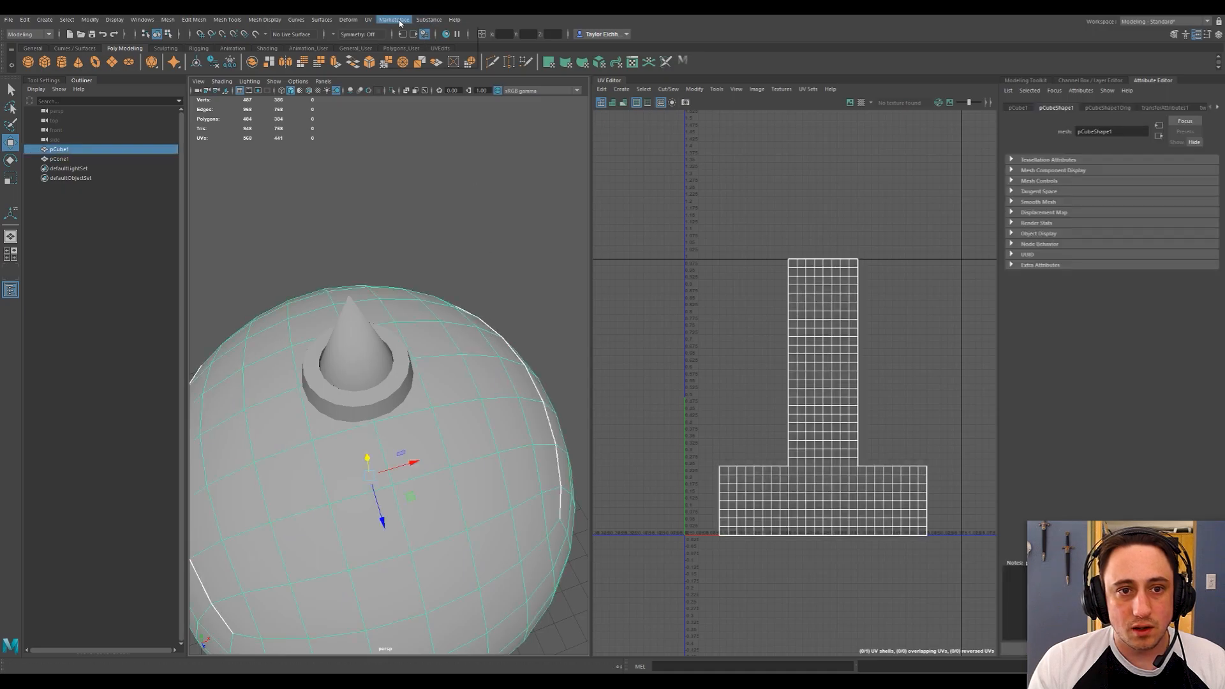
{"action": "left_click", "coordinate": [368, 19]}
{"action": "left_click", "coordinate": [389, 77]}
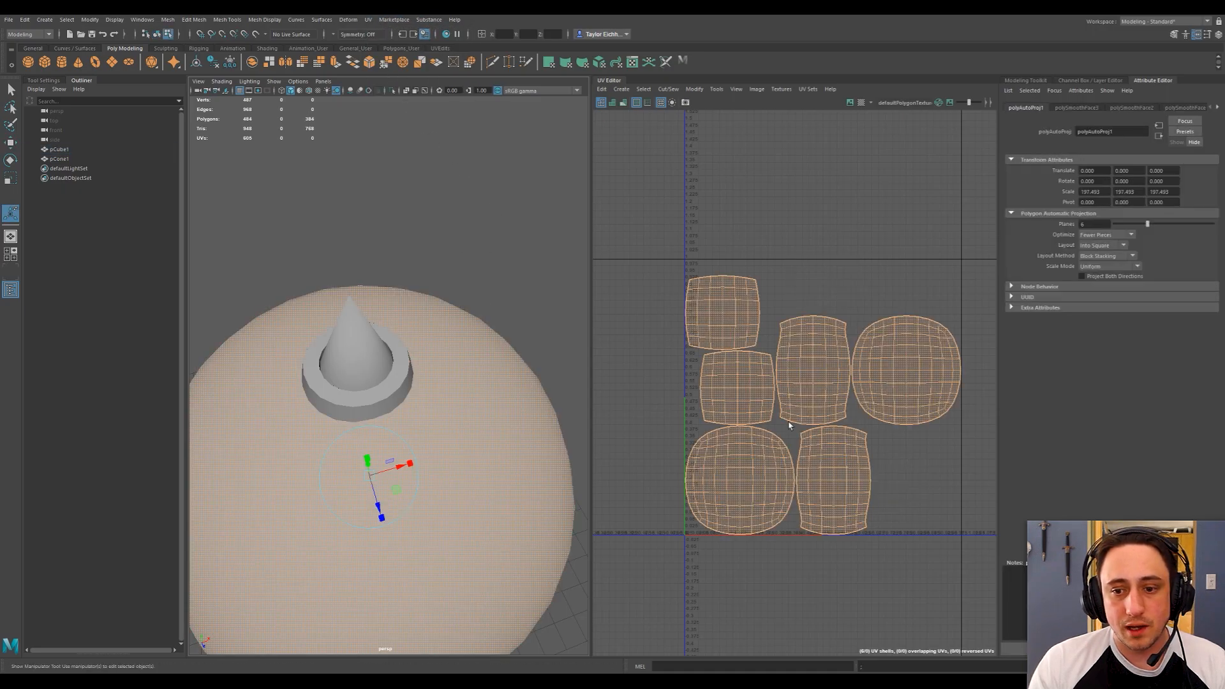
Sew all the UV edges of the ball together into one shell.
{"action": "key", "text": "f"}
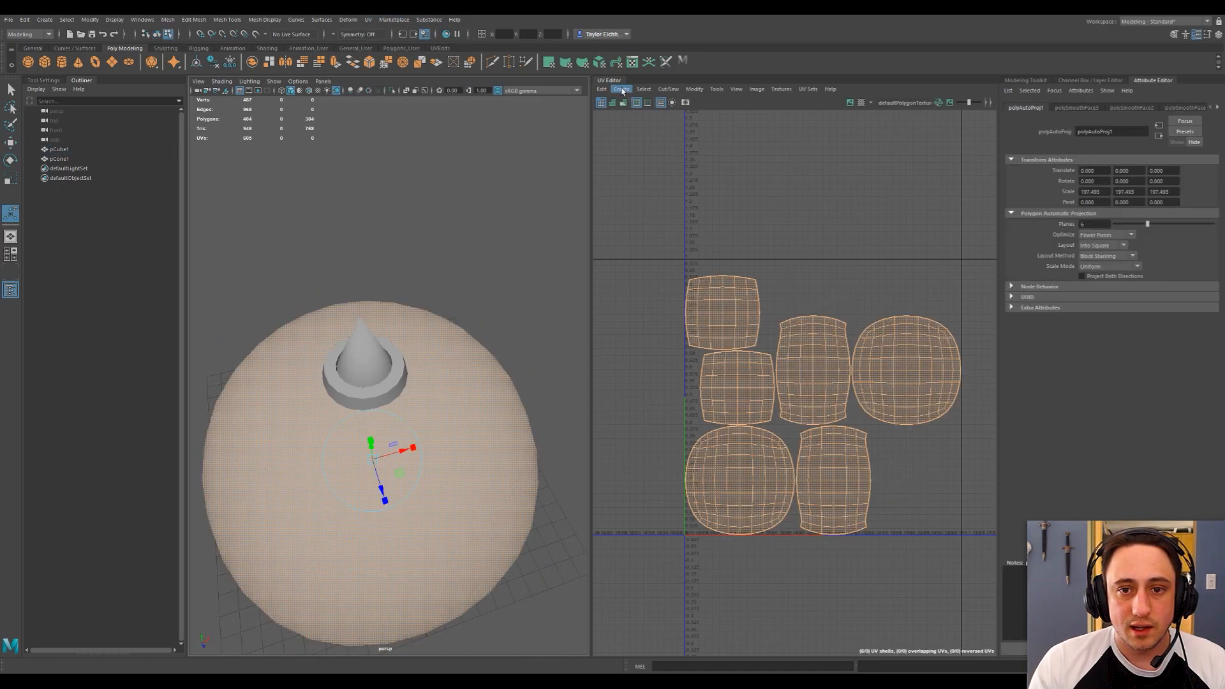
{"action": "left_click", "coordinate": [643, 90]}
{"action": "mouse_move", "coordinate": [670, 90]}
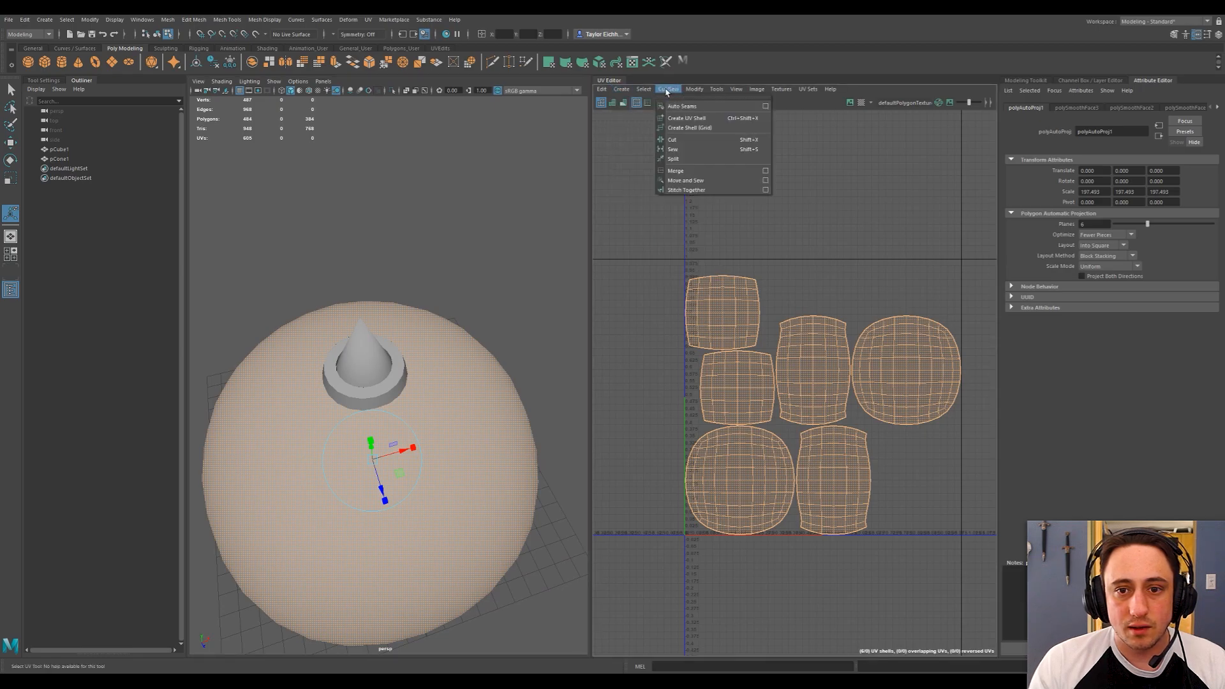
{"action": "left_click", "coordinate": [682, 151]}
{"action": "middle_click_drag", "start_coordinate": [464, 250], "coordinate": [483, 221], "text": "alt"}
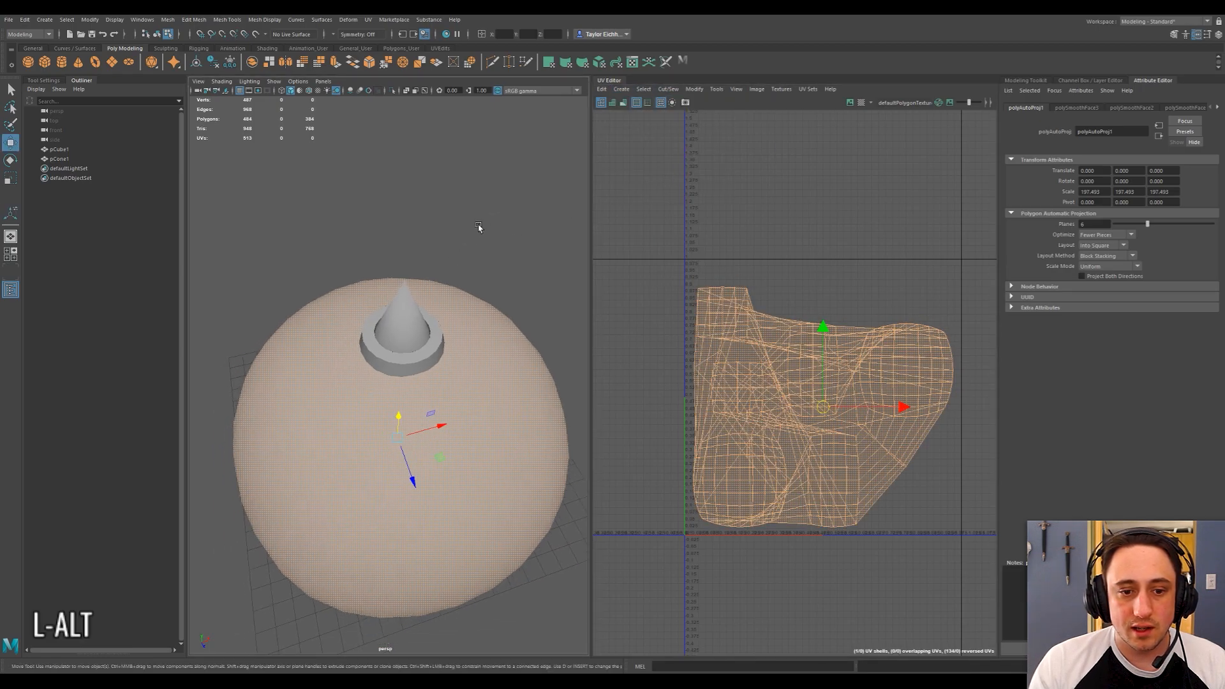
Select the edge loop around the ball's equator and cut its UVs along it.
{"action": "left_click", "coordinate": [463, 233]}
{"action": "right_click_drag", "start_coordinate": [476, 360], "coordinate": [375, 431]}
{"action": "left_click_drag", "start_coordinate": [375, 430], "coordinate": [445, 391], "text": "alt"}
{"action": "double_click", "coordinate": [373, 559]}
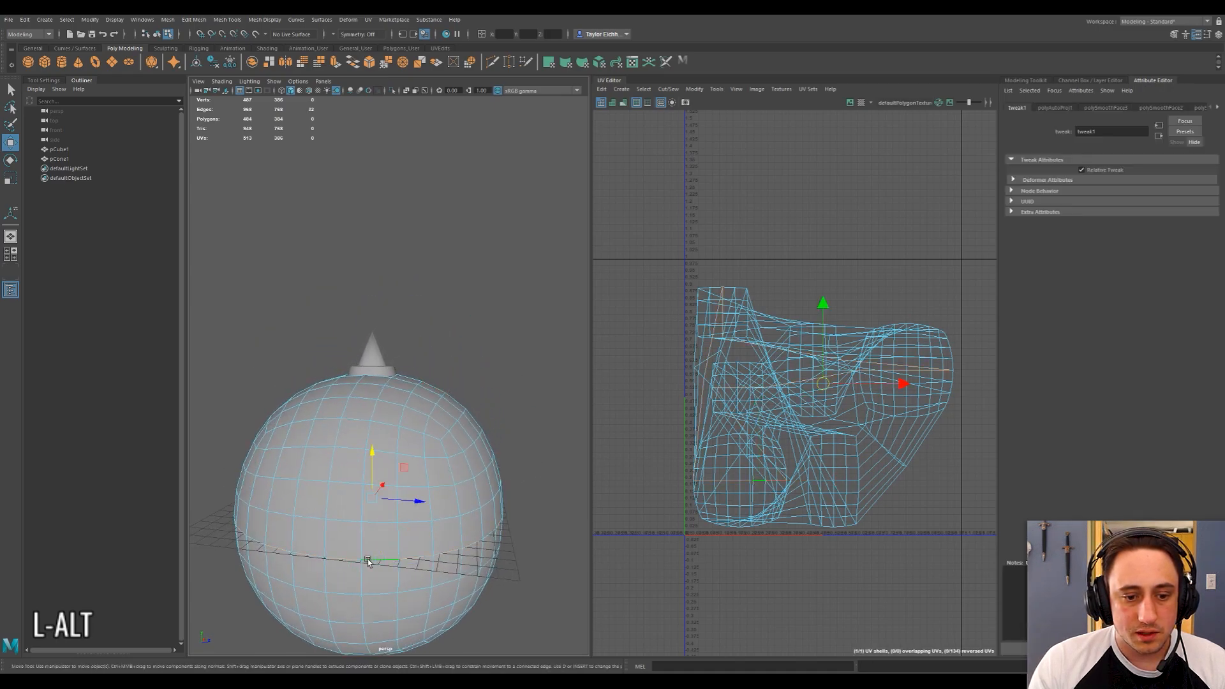
{"action": "left_click_drag", "start_coordinate": [373, 558], "coordinate": [357, 529], "text": "alt"}
{"action": "left_click", "coordinate": [667, 89]}
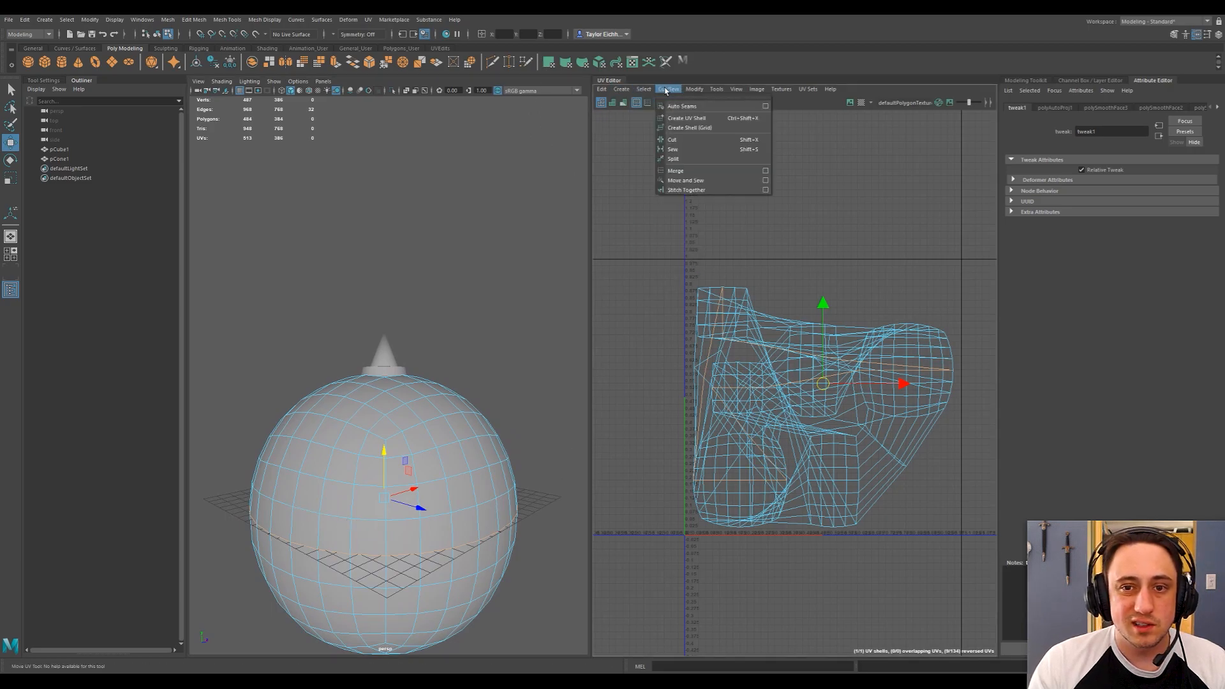
{"action": "left_click", "coordinate": [692, 139]}
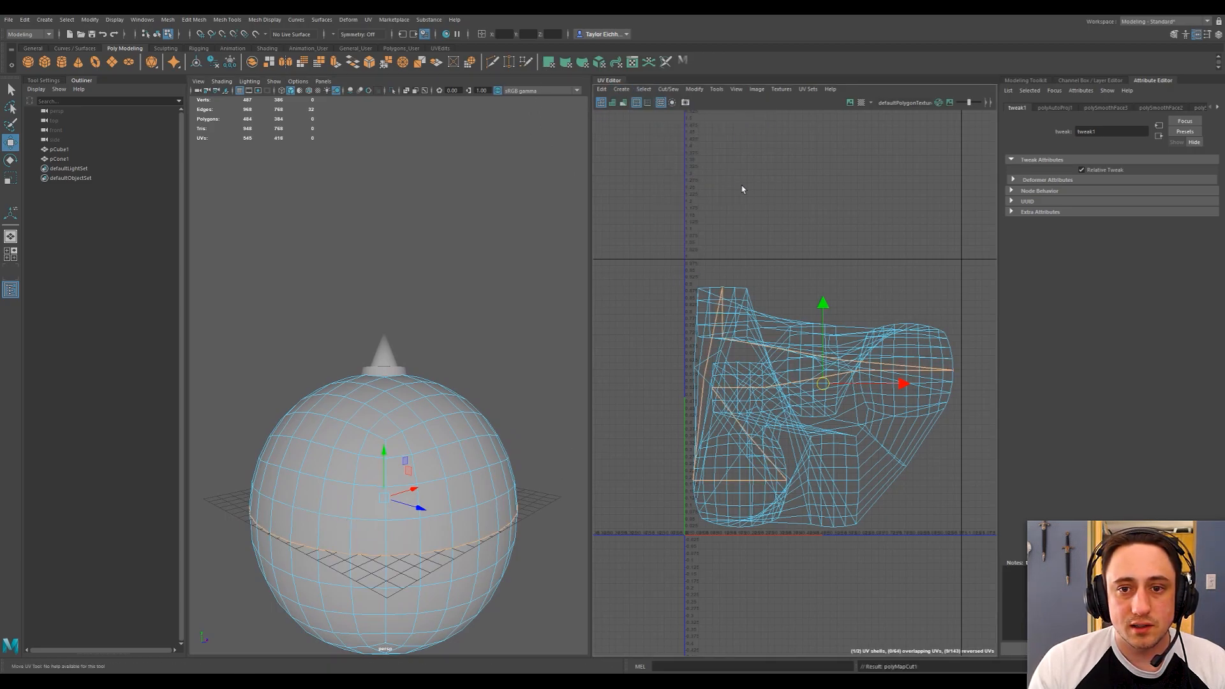
Return to object selection, select the ball and unfold its two UV halves.
{"action": "right_click_drag", "start_coordinate": [472, 255], "coordinate": [506, 250]}
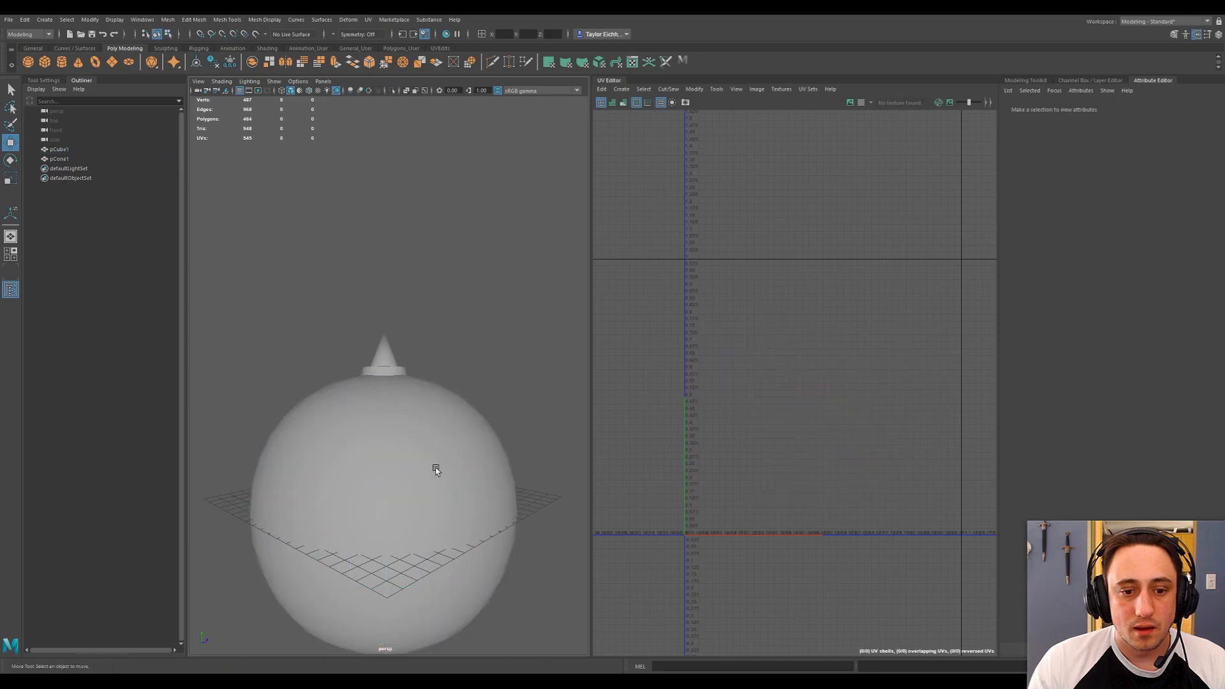
{"action": "left_click", "coordinate": [432, 465]}
{"action": "left_click", "coordinate": [694, 89]}
{"action": "left_click", "coordinate": [730, 387]}
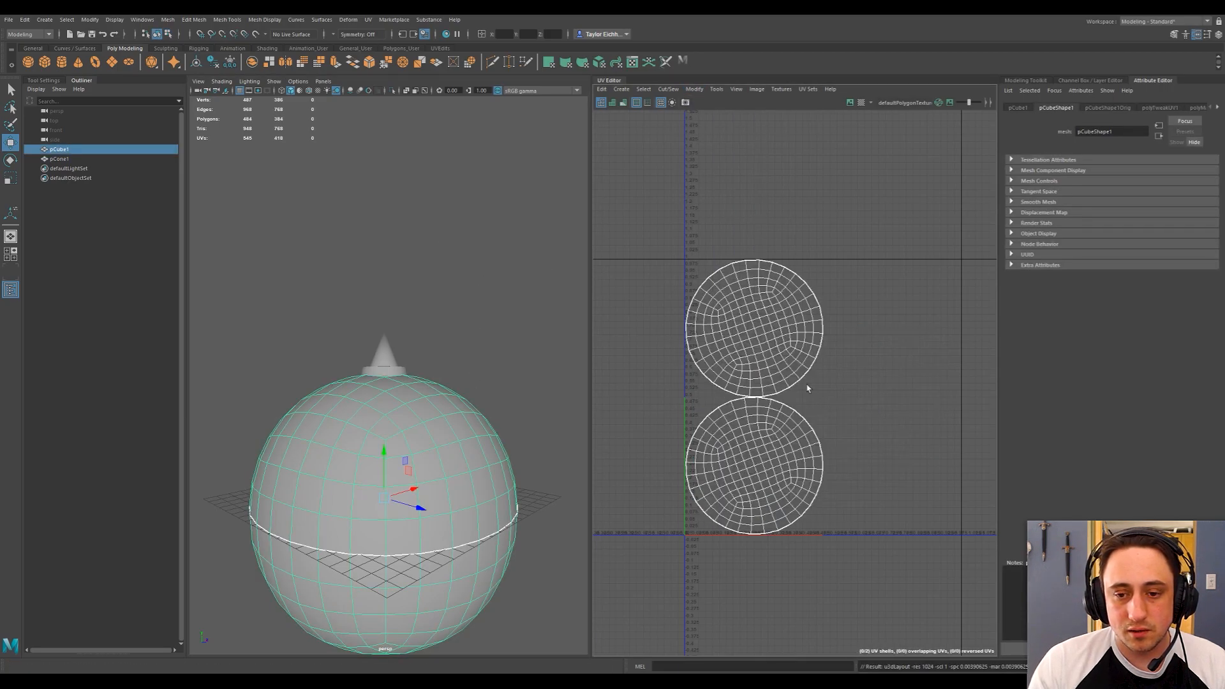
Select the ball and the spike together so that both objects' UV shells are displayed.
{"action": "left_click_drag", "start_coordinate": [338, 292], "coordinate": [470, 524]}
{"action": "right_click_drag", "start_coordinate": [480, 246], "coordinate": [503, 233]}
{"action": "left_click", "coordinate": [507, 346]}
{"action": "left_click_drag", "start_coordinate": [308, 312], "coordinate": [454, 520]}
{"action": "left_click_drag", "start_coordinate": [490, 285], "coordinate": [440, 337], "text": "alt"}
{"action": "scroll", "coordinate": [838, 354], "scroll_direction": "up", "scroll_amount": 3, "text": "alt"}
{"action": "middle_click_drag", "start_coordinate": [838, 355], "coordinate": [784, 384], "text": "alt"}
{"action": "scroll", "coordinate": [834, 345], "scroll_direction": "down", "scroll_amount": 4, "text": "alt"}
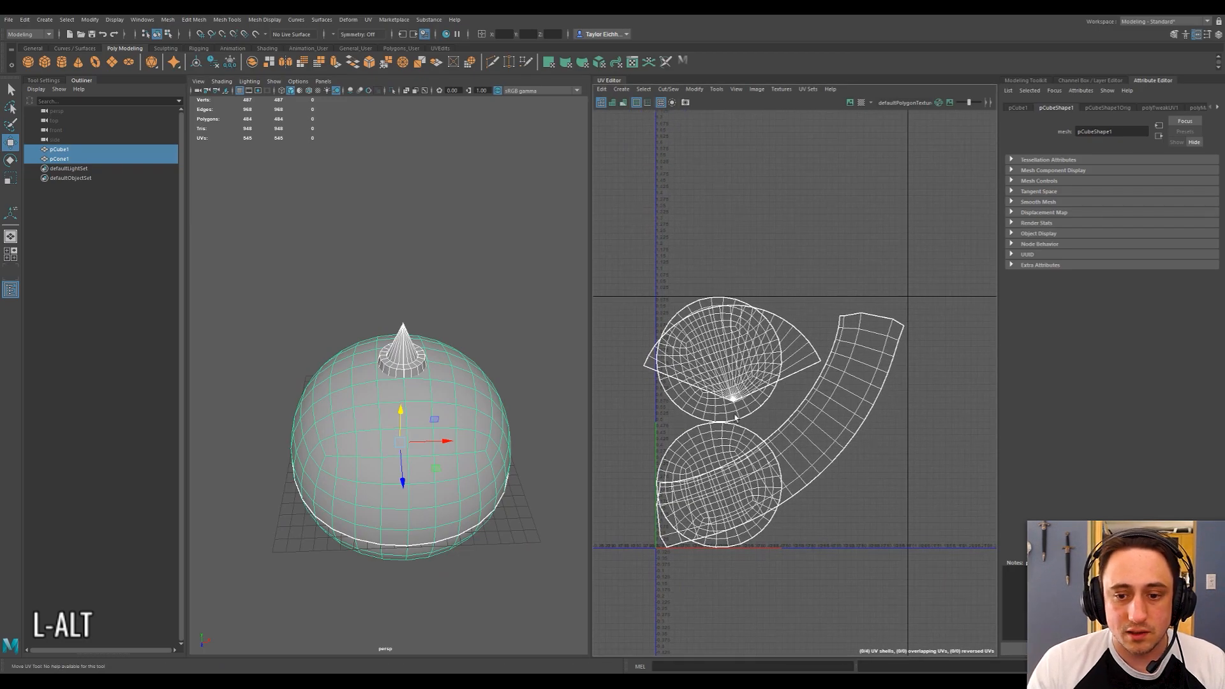
Place the ball's two circular UV shells side by side along the lower edge of the UV tile.
{"action": "mouse_move", "coordinate": [706, 440]}
{"action": "right_mouse_down"}
{"action": "mouse_move", "coordinate": [687, 431]}
{"action": "mouse_move", "coordinate": [732, 439]}
{"action": "mouse_move", "coordinate": [688, 429]}
{"action": "right_mouse_up"}
{"action": "left_click", "coordinate": [721, 446]}
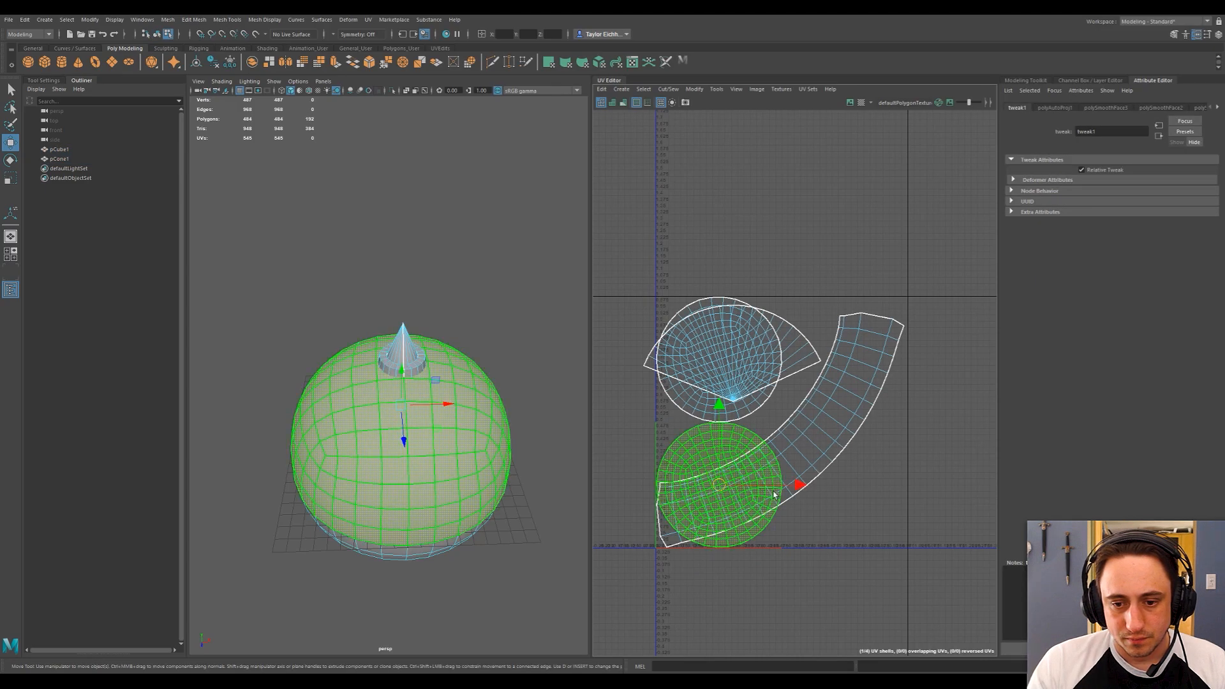
{"action": "left_click_drag", "start_coordinate": [794, 483], "coordinate": [919, 485]}
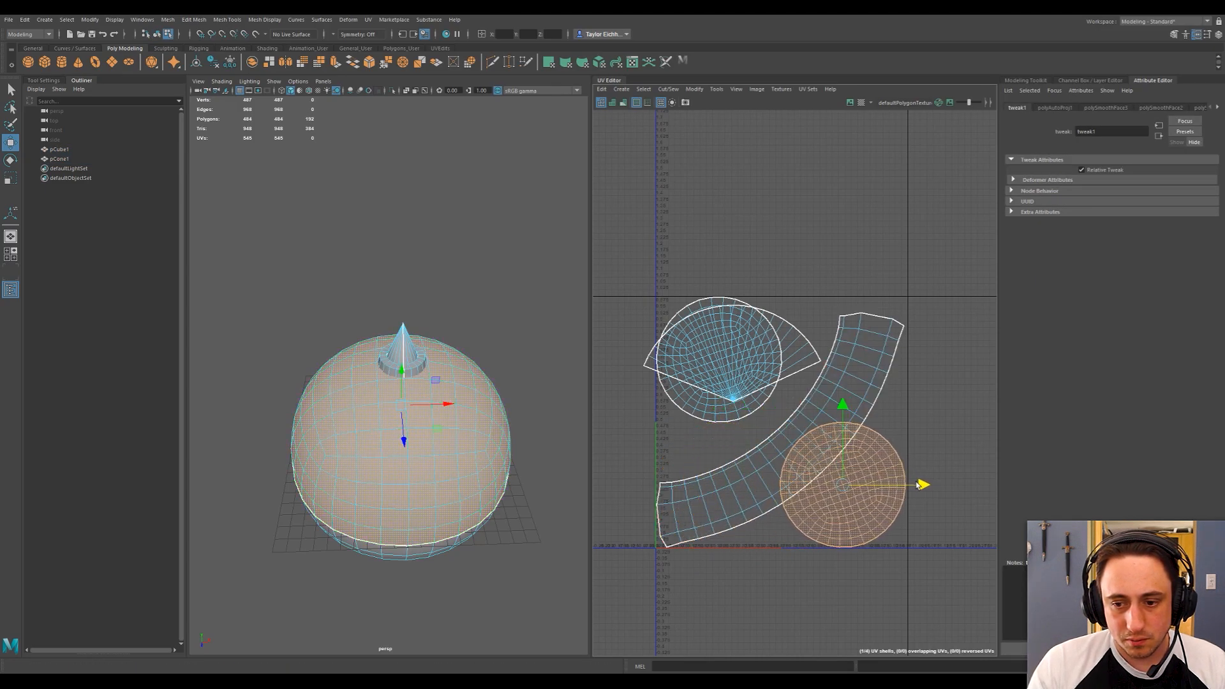
{"action": "left_click", "coordinate": [717, 344]}
{"action": "left_click_drag", "start_coordinate": [719, 281], "coordinate": [720, 407]}
{"action": "scroll", "coordinate": [772, 438], "scroll_direction": "up", "scroll_amount": 3}
{"action": "middle_click_drag", "start_coordinate": [783, 448], "coordinate": [770, 379], "text": "alt"}
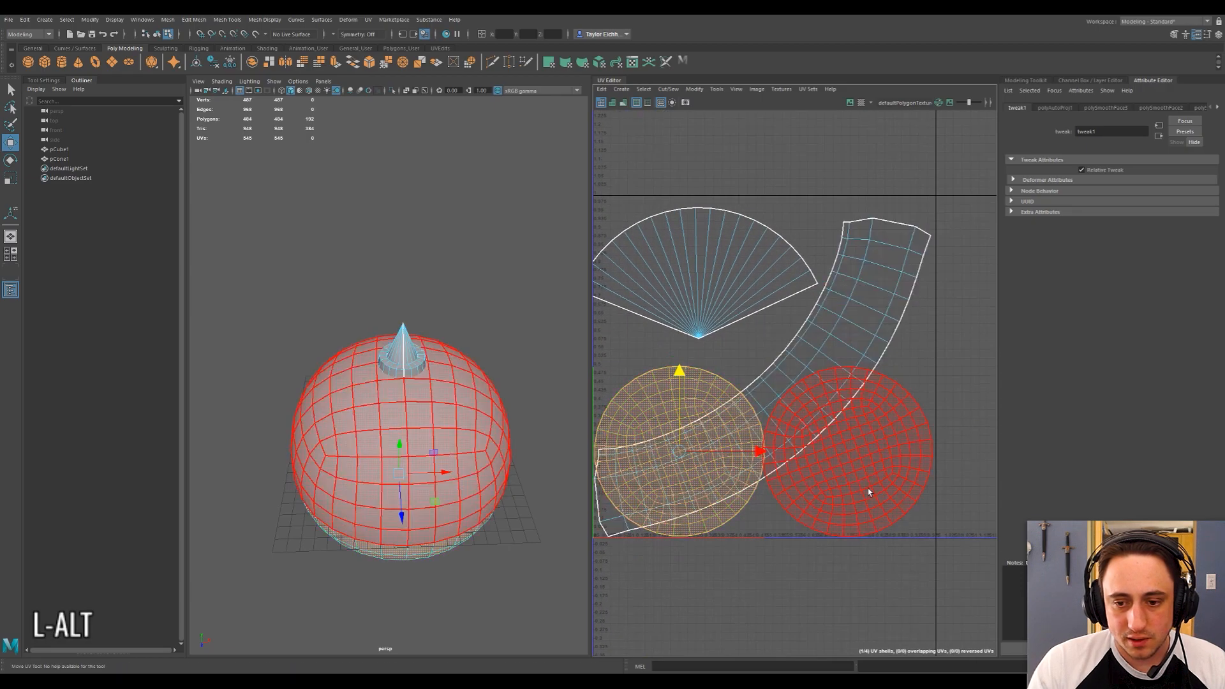
Scale both circular ball shells down slightly and shift them apart to leave padding around each.
{"action": "left_click", "coordinate": [872, 495]}
{"action": "left_click", "coordinate": [756, 485], "text": "shift"}
{"action": "key", "text": "r"}
{"action": "left_click_drag", "start_coordinate": [768, 453], "coordinate": [757, 453]}
{"action": "left_click", "coordinate": [843, 454]}
{"action": "key", "text": "w"}
{"action": "left_click_drag", "start_coordinate": [845, 454], "coordinate": [856, 456]}
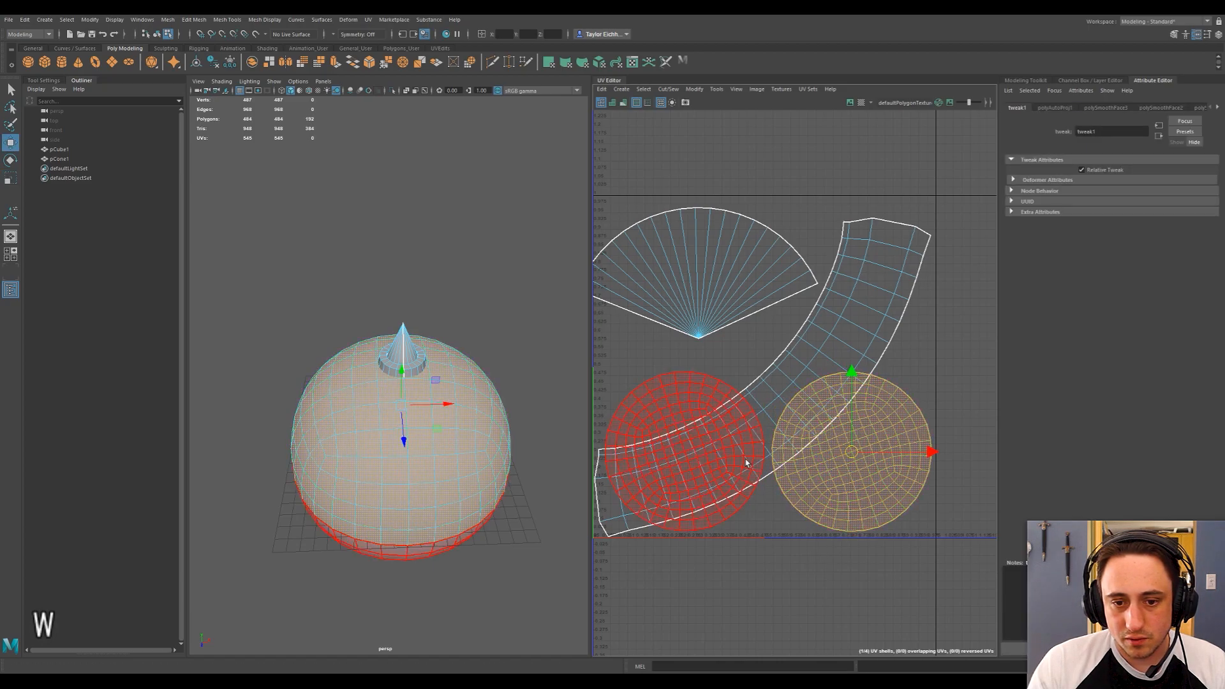
{"action": "left_click", "coordinate": [683, 449]}
{"action": "left_click_drag", "start_coordinate": [684, 451], "coordinate": [677, 451]}
Examine the padding between the circular ball shells and the UV tile border.
{"action": "scroll", "coordinate": [670, 433], "scroll_direction": "up", "scroll_amount": 1}
{"action": "middle_click_drag", "start_coordinate": [657, 426], "coordinate": [779, 420], "text": "alt"}
{"action": "scroll", "coordinate": [676, 393], "scroll_direction": "up", "scroll_amount": 1}
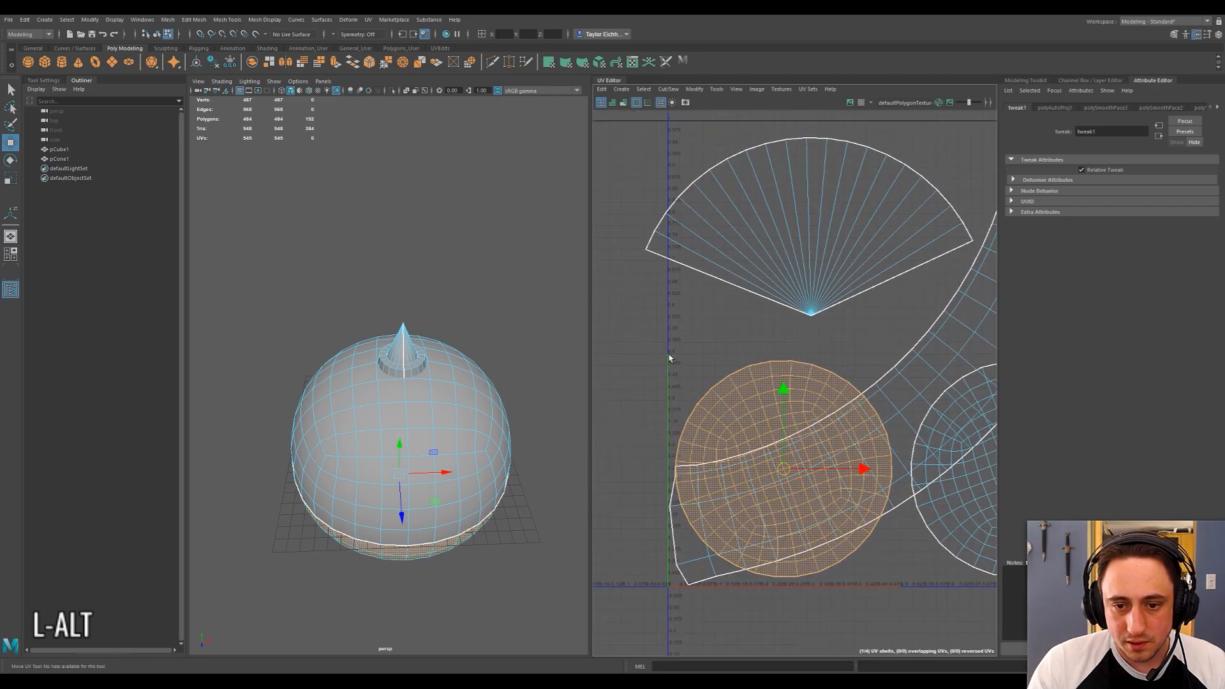
{"action": "middle_click_drag", "start_coordinate": [699, 359], "coordinate": [670, 365], "text": "alt"}
{"action": "scroll", "coordinate": [695, 368], "scroll_direction": "down", "scroll_amount": 1}
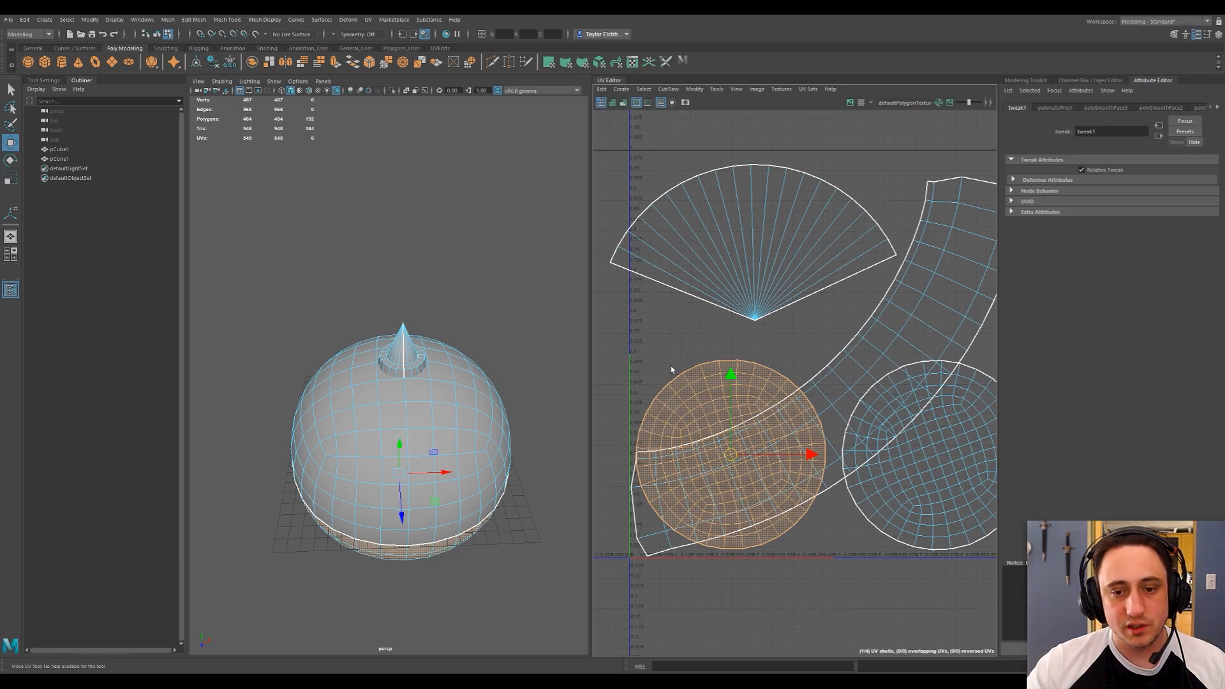
{"action": "middle_click_drag", "start_coordinate": [693, 359], "coordinate": [662, 363], "text": "alt"}
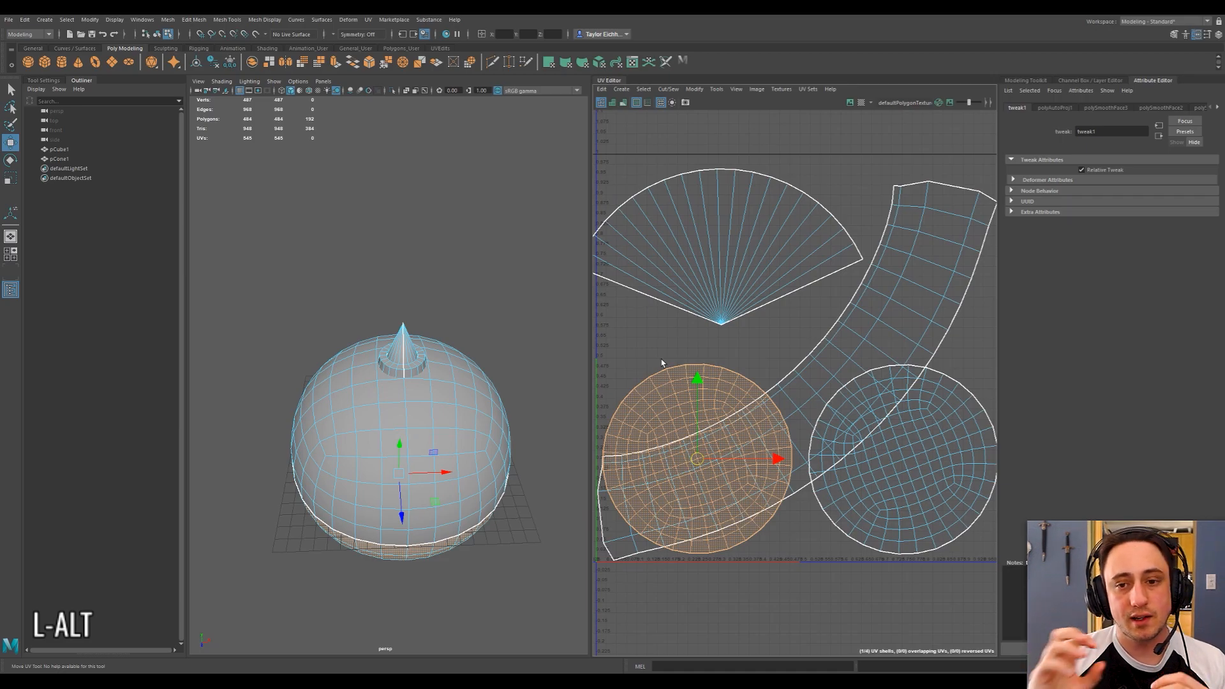
{"action": "middle_click_drag", "start_coordinate": [662, 363], "coordinate": [669, 390], "text": "alt"}
Shrink the fan-shaped cone UV shell and fit it inside the tile above the first circular shell.
{"action": "left_click", "coordinate": [774, 306]}
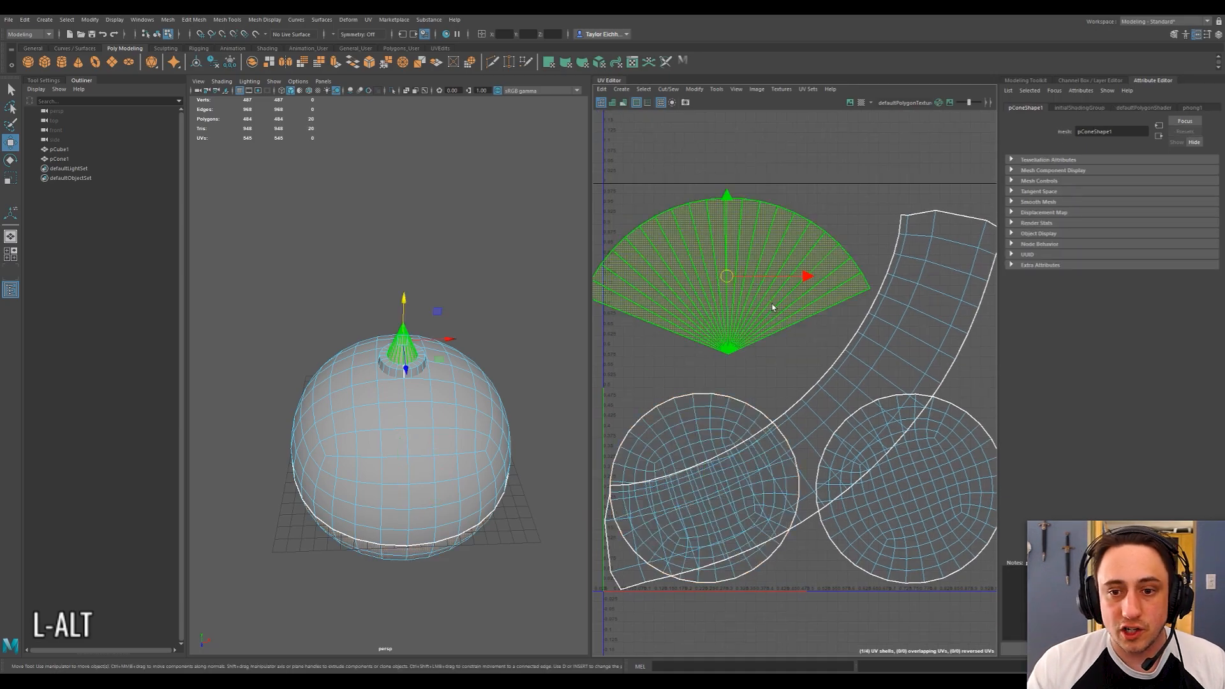
{"action": "key", "text": "r"}
{"action": "mouse_move", "coordinate": [716, 280]}
{"action": "left_mouse_down"}
{"action": "mouse_move", "coordinate": [692, 294]}
{"action": "mouse_move", "coordinate": [724, 326]}
{"action": "mouse_move", "coordinate": [725, 286]}
{"action": "left_mouse_up"}
{"action": "key", "text": "w"}
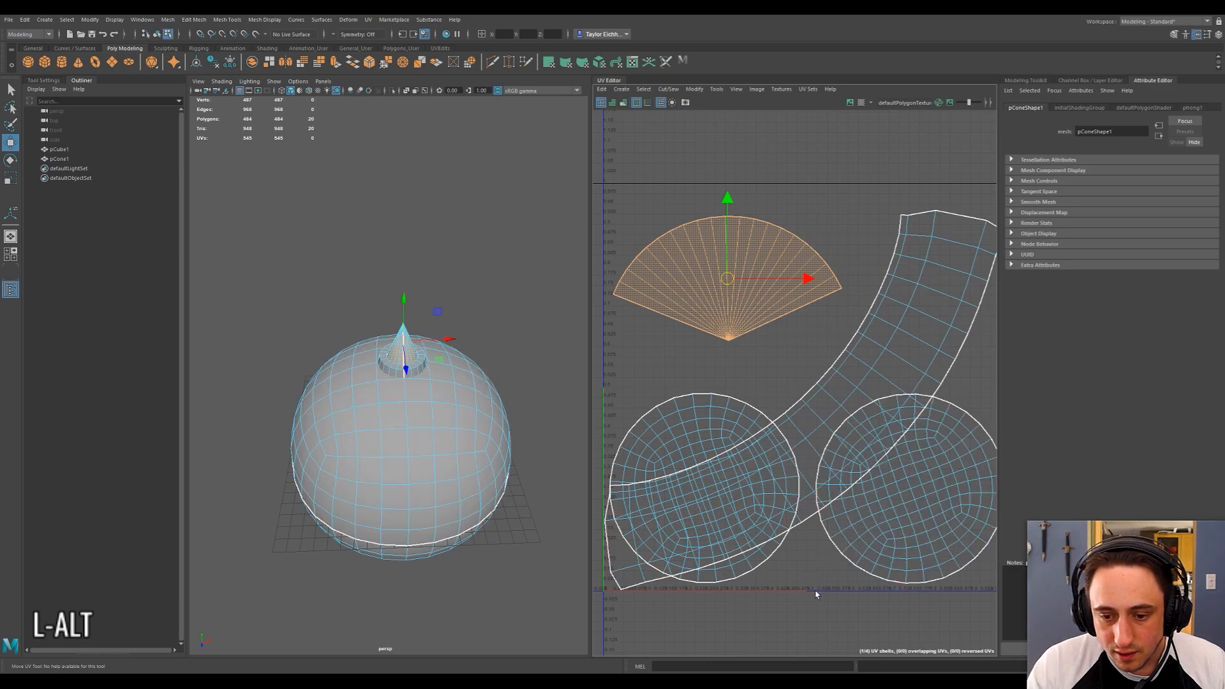
{"action": "key", "text": "r"}
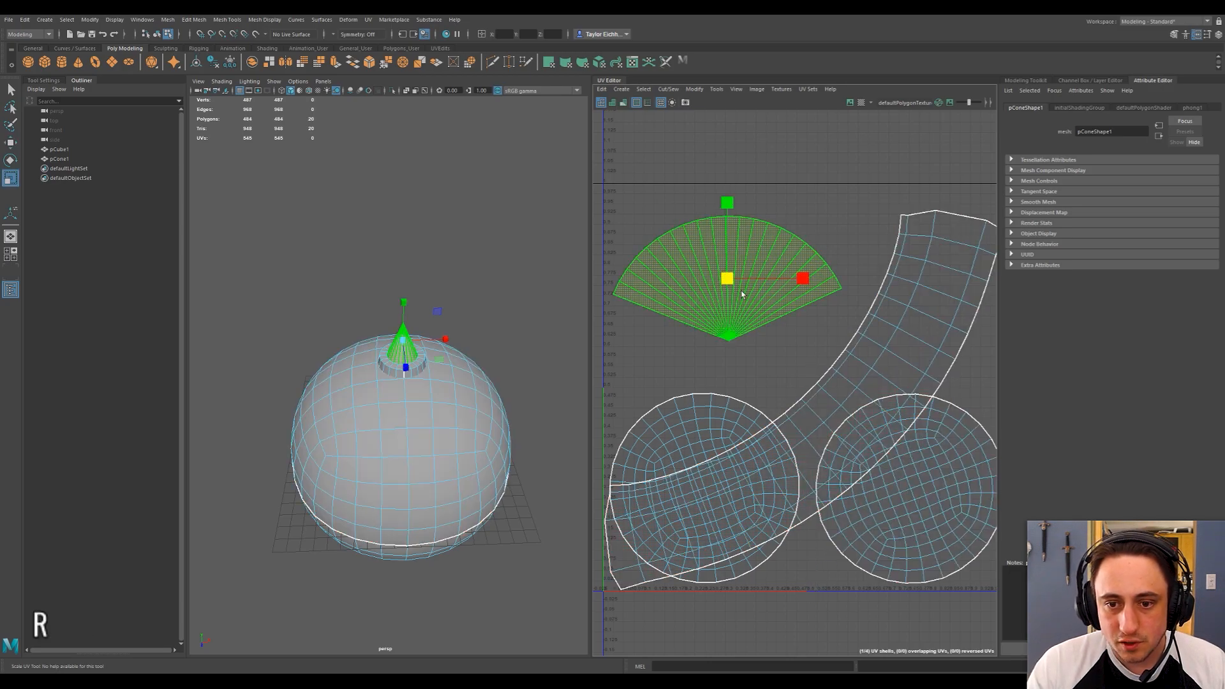
{"action": "left_click_drag", "start_coordinate": [728, 281], "coordinate": [720, 282]}
{"action": "key", "text": "w"}
{"action": "left_click_drag", "start_coordinate": [809, 285], "coordinate": [795, 286]}
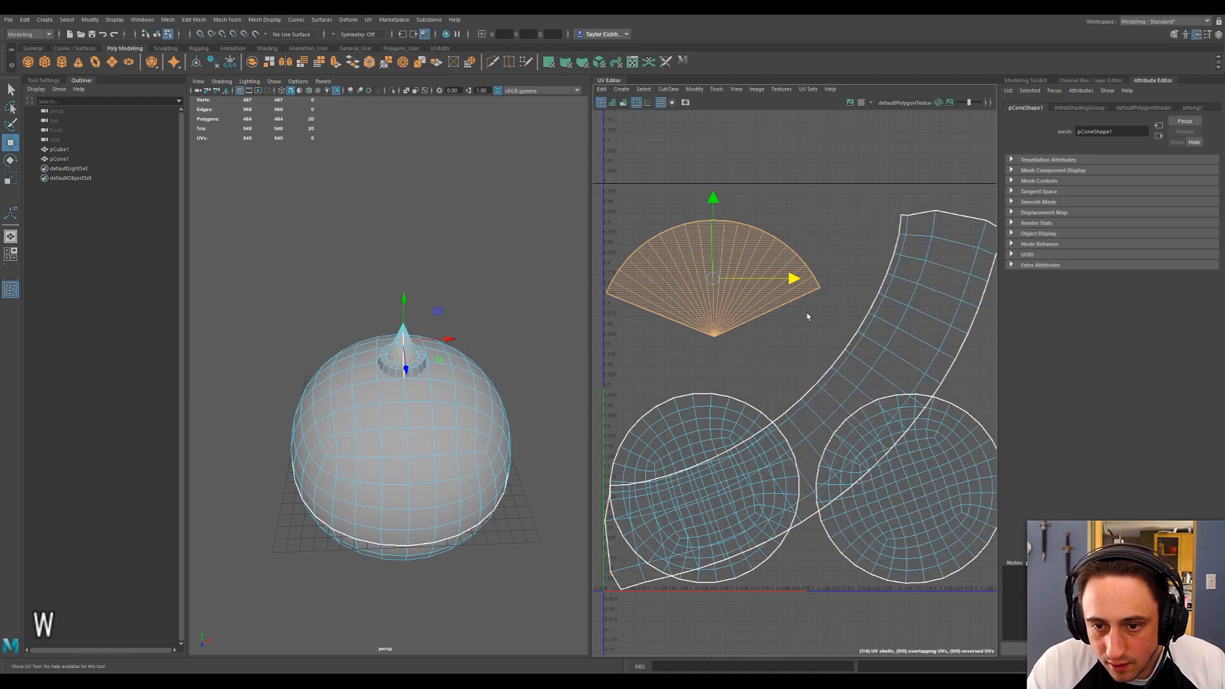
{"action": "key", "text": "r"}
{"action": "left_click_drag", "start_coordinate": [712, 279], "coordinate": [707, 275]}
{"action": "key", "text": "w"}
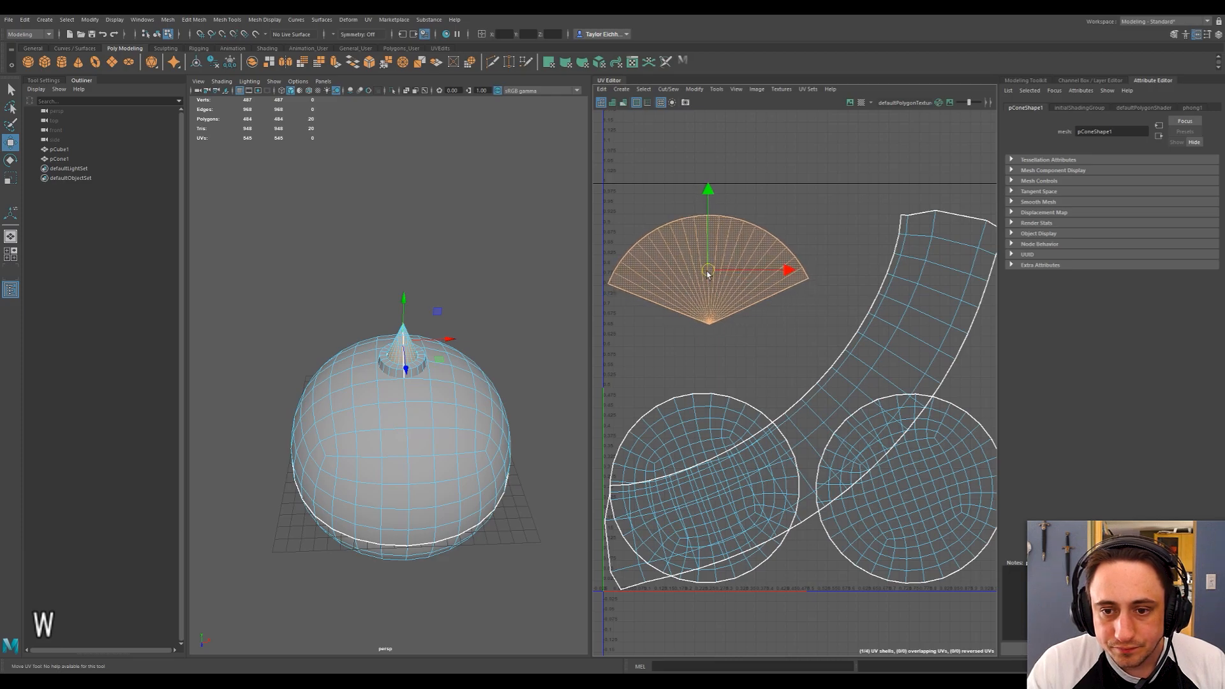
Scale the curved collar UV shell down and fit it in the tile's free corner beside the cone shell.
{"action": "middle_click_drag", "start_coordinate": [799, 321], "coordinate": [770, 328], "text": "alt"}
{"action": "left_click", "coordinate": [790, 406]}
{"action": "key", "text": "r"}
{"action": "left_click_drag", "start_coordinate": [777, 408], "coordinate": [893, 277]}
{"action": "key", "text": "w"}
{"action": "key", "text": "r"}
{"action": "key", "text": "w"}
{"action": "key", "text": "r"}
{"action": "key", "text": "w"}
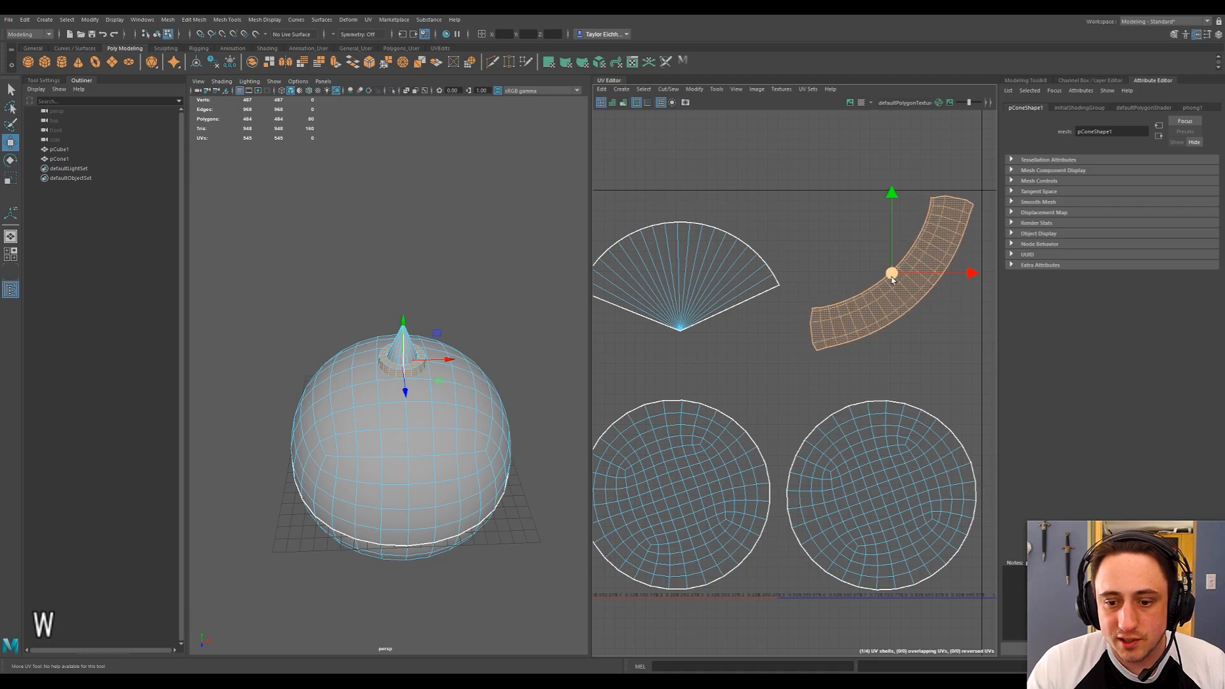
{"action": "middle_click_drag", "start_coordinate": [853, 312], "coordinate": [841, 317], "text": "alt"}
{"action": "key", "text": "r"}
{"action": "left_click_drag", "start_coordinate": [885, 279], "coordinate": [884, 287]}
{"action": "key", "text": "w"}
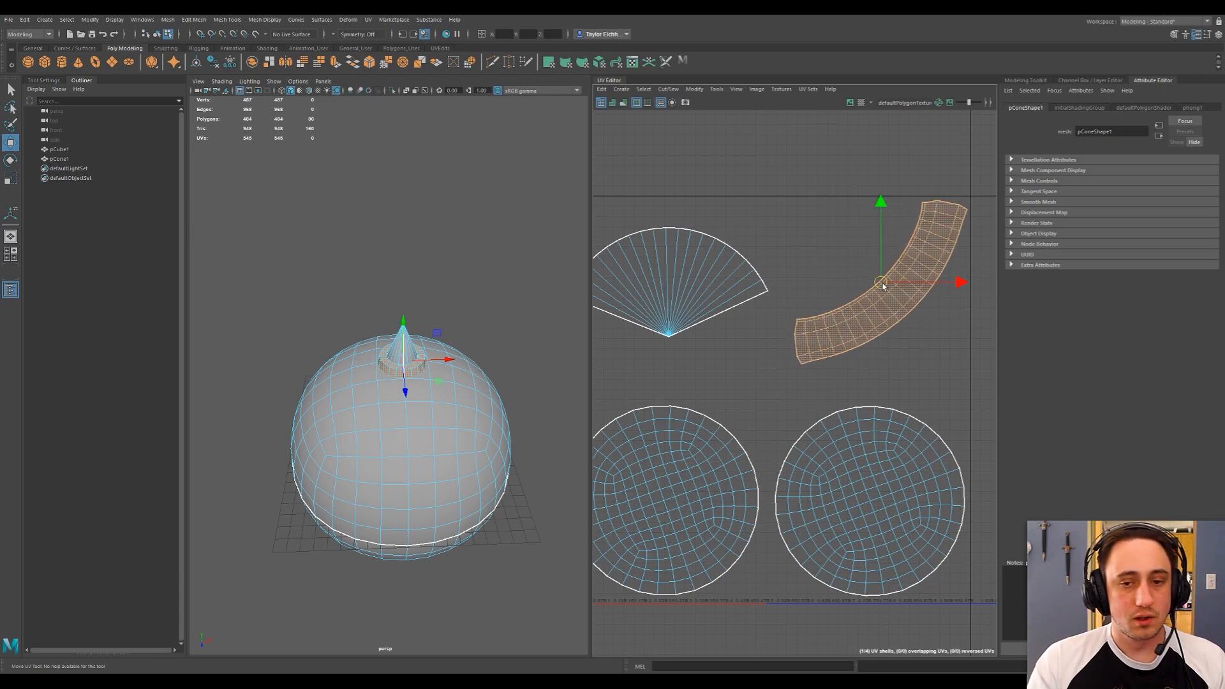
Review the arrangement and spacing of the ball, cone and collar UV shells within the tile.
{"action": "middle_click_drag", "start_coordinate": [821, 291], "coordinate": [826, 315], "text": "alt"}
{"action": "scroll", "coordinate": [828, 303], "scroll_direction": "down", "scroll_amount": 2}
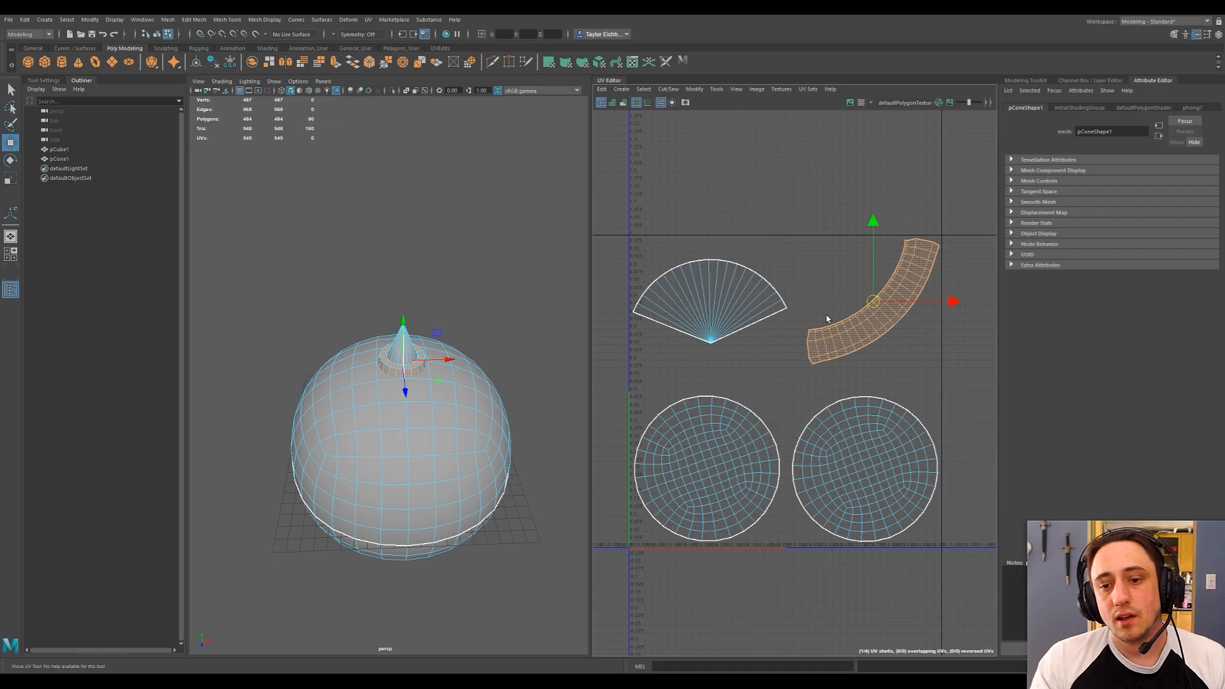
{"action": "left_click", "coordinate": [759, 307]}
{"action": "left_click", "coordinate": [836, 296]}
{"action": "middle_click_drag", "start_coordinate": [814, 317], "coordinate": [823, 328], "text": "alt"}
{"action": "left_click_drag", "start_coordinate": [645, 634], "coordinate": [938, 262]}
{"action": "left_click", "coordinate": [794, 261]}
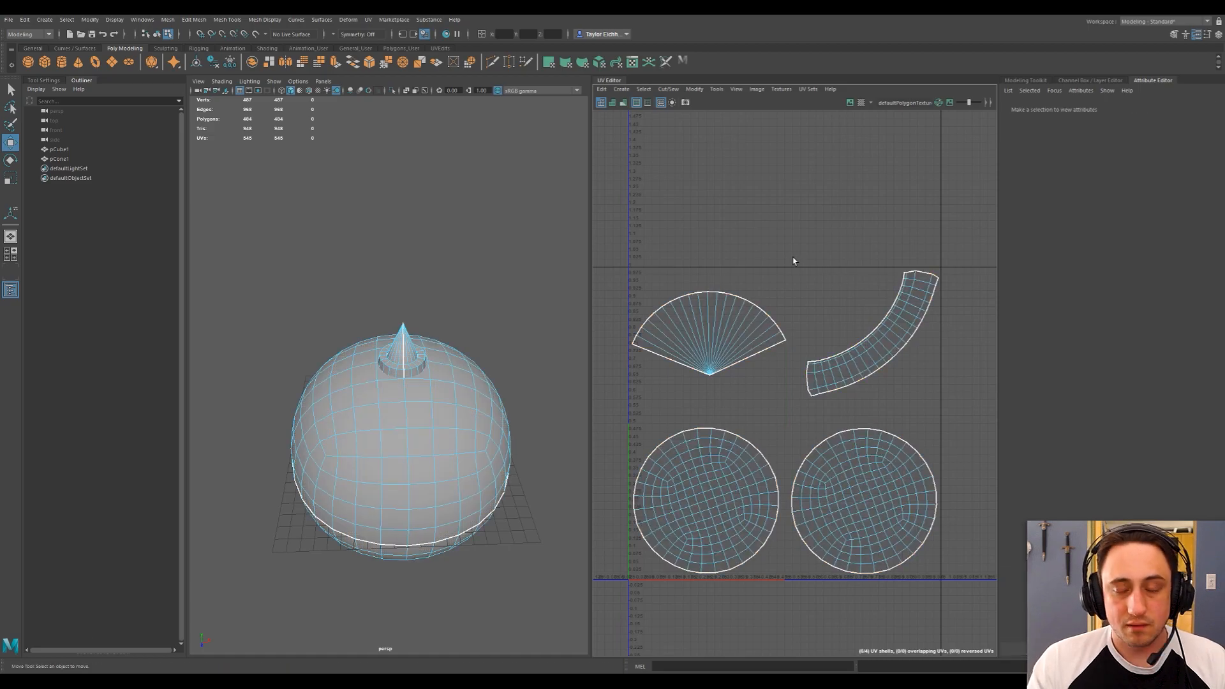
{"action": "middle_click_drag", "start_coordinate": [797, 260], "coordinate": [812, 247], "text": "alt"}
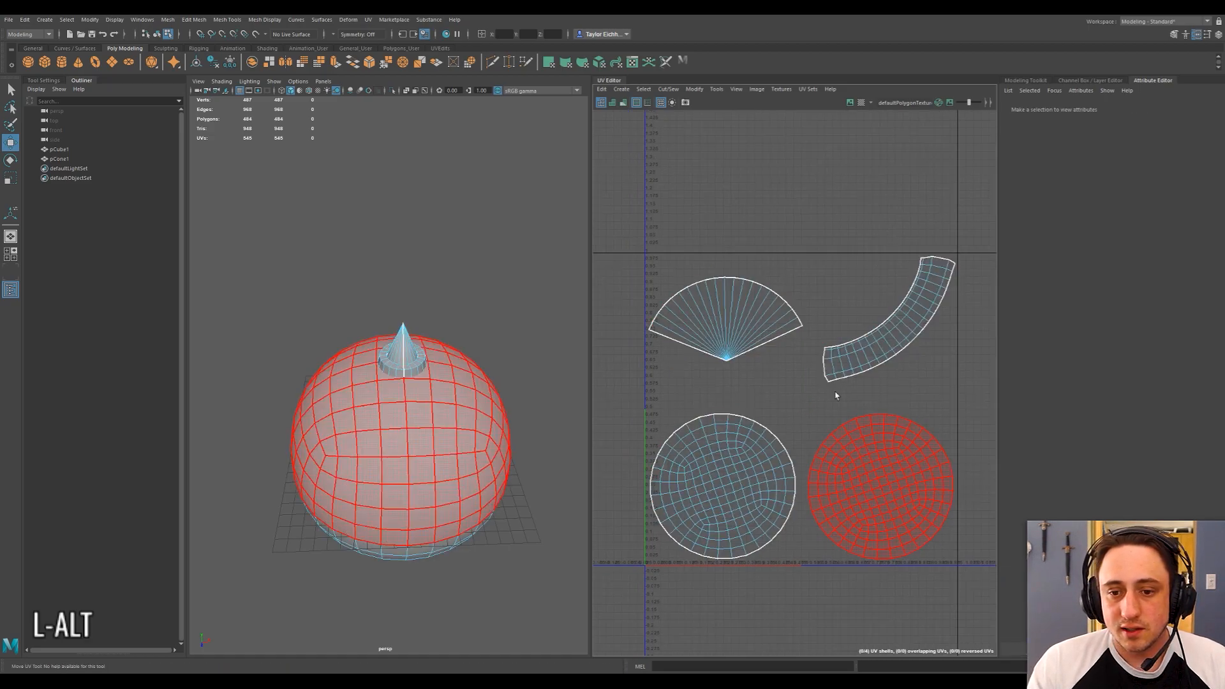
Leave UV shell selection and select the whole spike as an object.
{"action": "right_click_drag", "start_coordinate": [437, 263], "coordinate": [453, 260]}
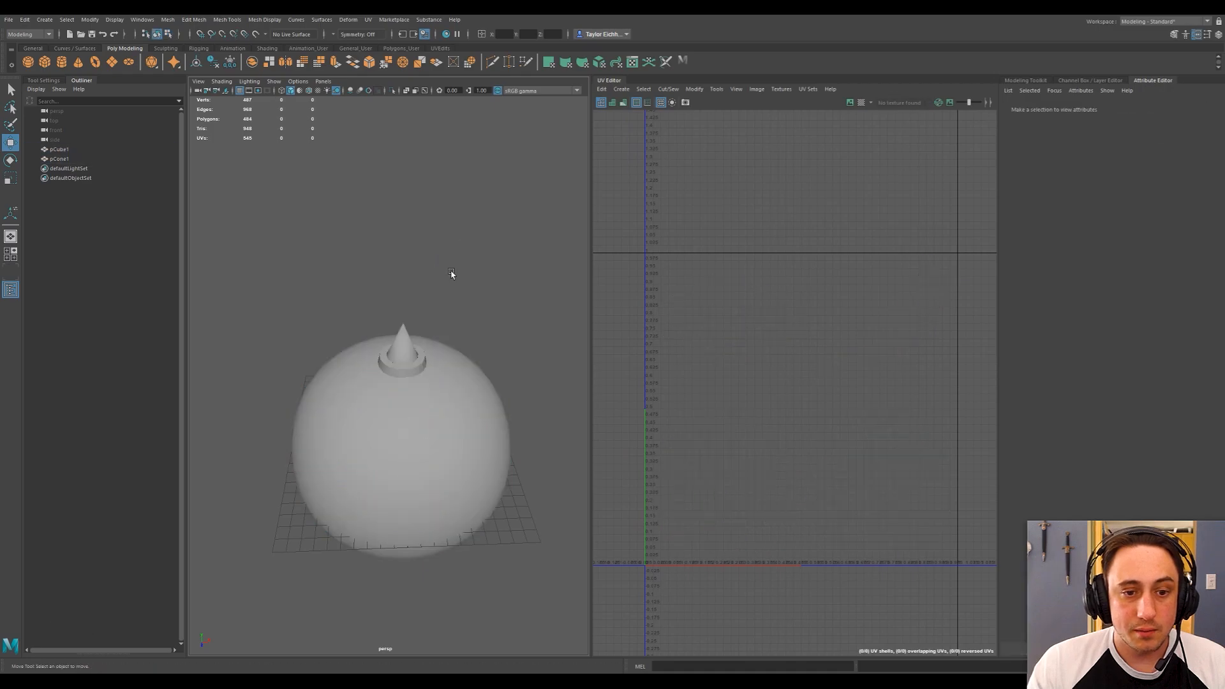
{"action": "left_click", "coordinate": [412, 357]}
{"action": "left_click_drag", "start_coordinate": [402, 357], "coordinate": [410, 315], "text": "alt"}
{"action": "scroll", "coordinate": [492, 264], "scroll_direction": "down", "scroll_amount": 5, "text": "alt"}
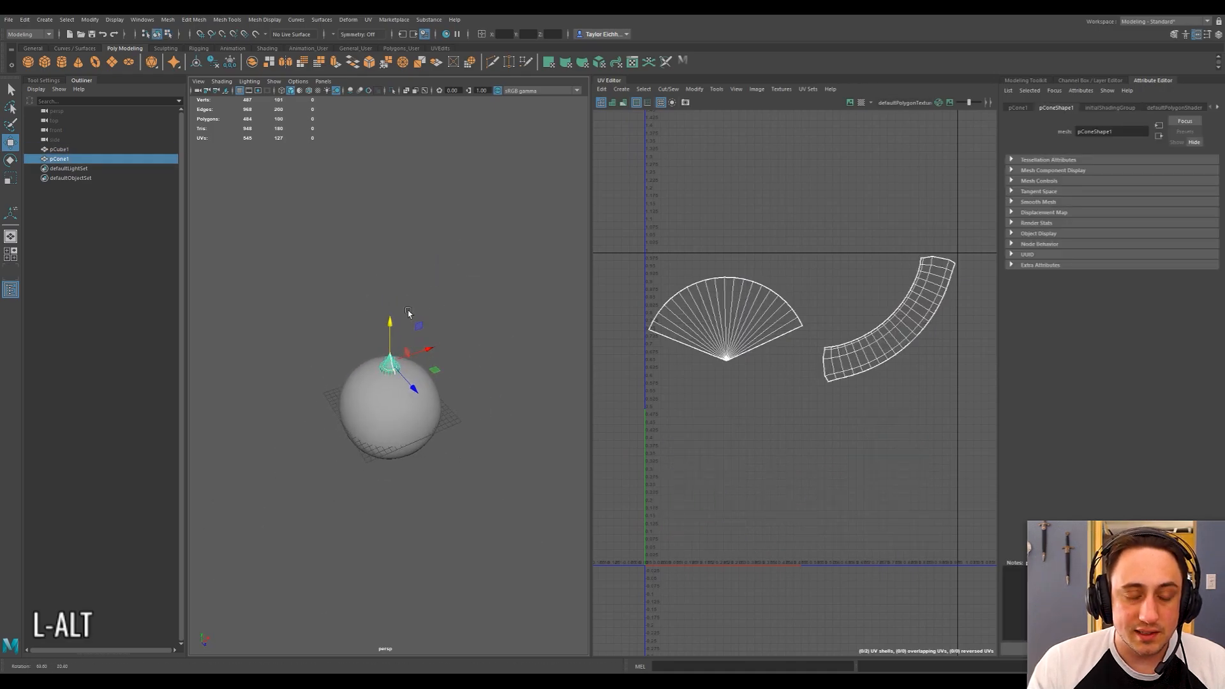
{"action": "scroll", "coordinate": [395, 306], "scroll_direction": "up", "scroll_amount": 4, "text": "alt"}
{"action": "scroll", "coordinate": [394, 305], "scroll_direction": "up", "scroll_amount": 2, "text": "alt"}
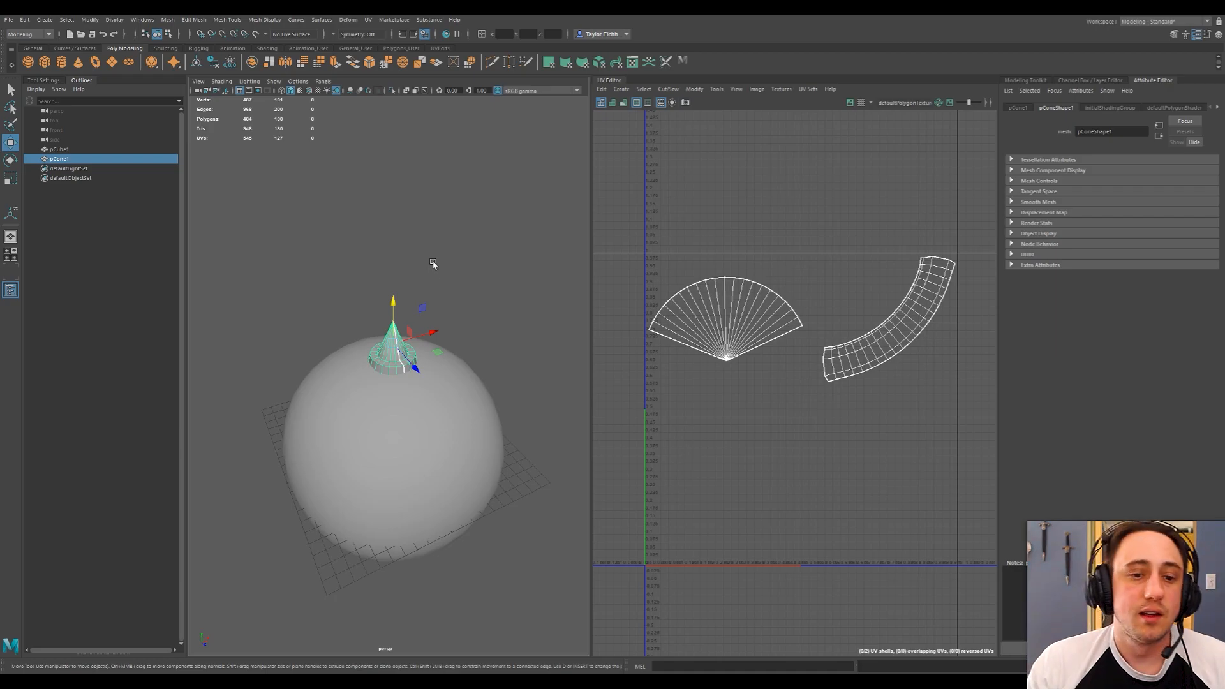
{"action": "scroll", "coordinate": [435, 311], "scroll_direction": "up", "scroll_amount": 4}
{"action": "left_click_drag", "start_coordinate": [386, 251], "coordinate": [413, 269], "text": "alt"}
{"action": "left_click", "coordinate": [424, 275]}
{"action": "left_click", "coordinate": [387, 324]}
{"action": "left_click_drag", "start_coordinate": [387, 324], "coordinate": [427, 284], "text": "alt"}
{"action": "middle_click_drag", "start_coordinate": [434, 241], "coordinate": [421, 227], "text": "alt"}
{"action": "scroll", "coordinate": [421, 228], "scroll_direction": "down", "scroll_amount": 4}
{"action": "left_click_drag", "start_coordinate": [438, 253], "coordinate": [384, 237], "text": "alt"}
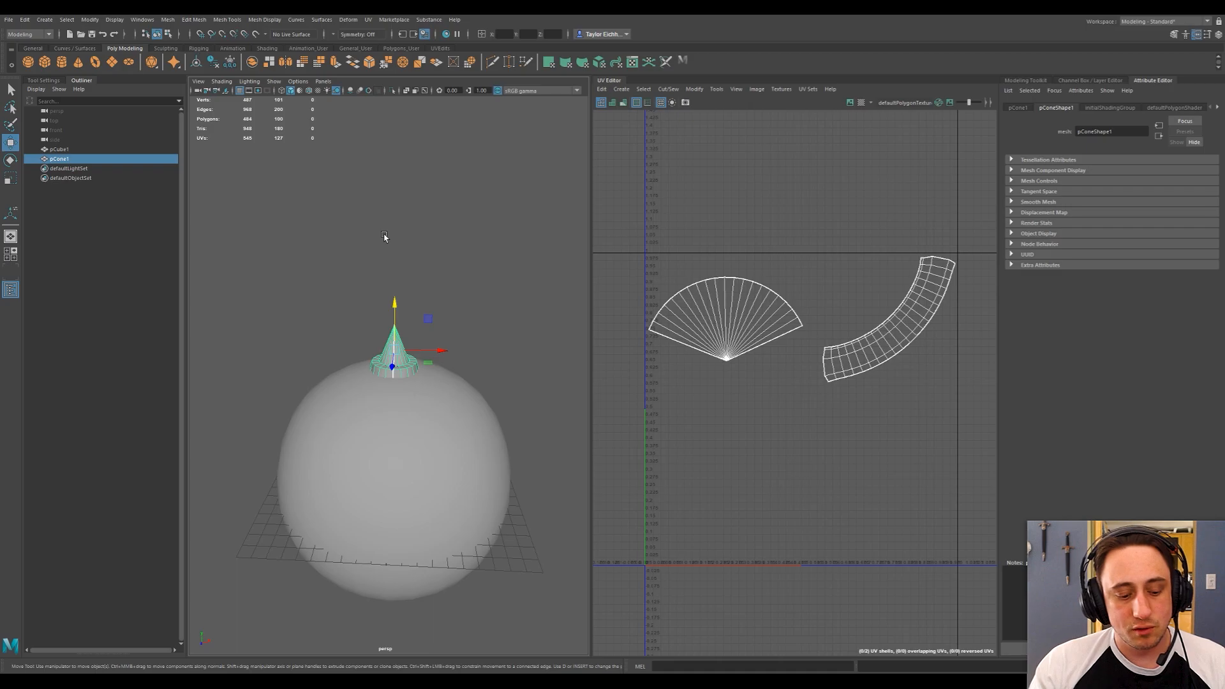
Move the spike's pivot to the ball's centre by entering absolute coordinates of 0.
{"action": "key", "text": "d"}
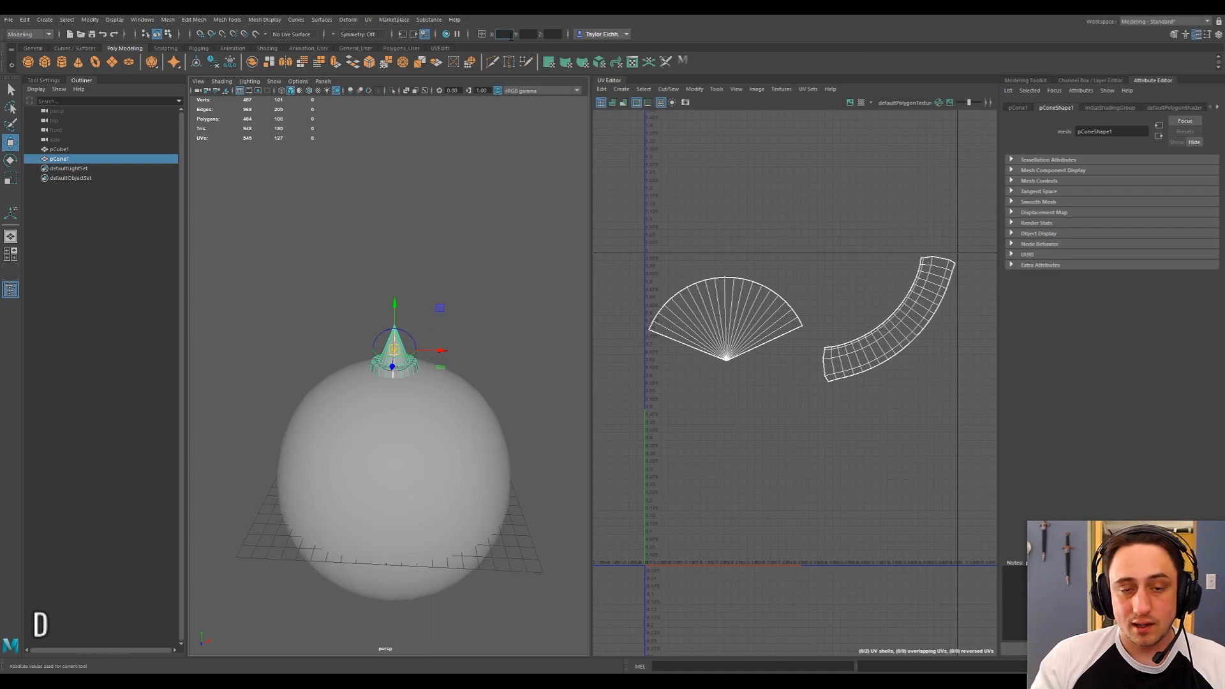
{"action": "type", "text": "0"}
{"action": "key", "text": "Return"}
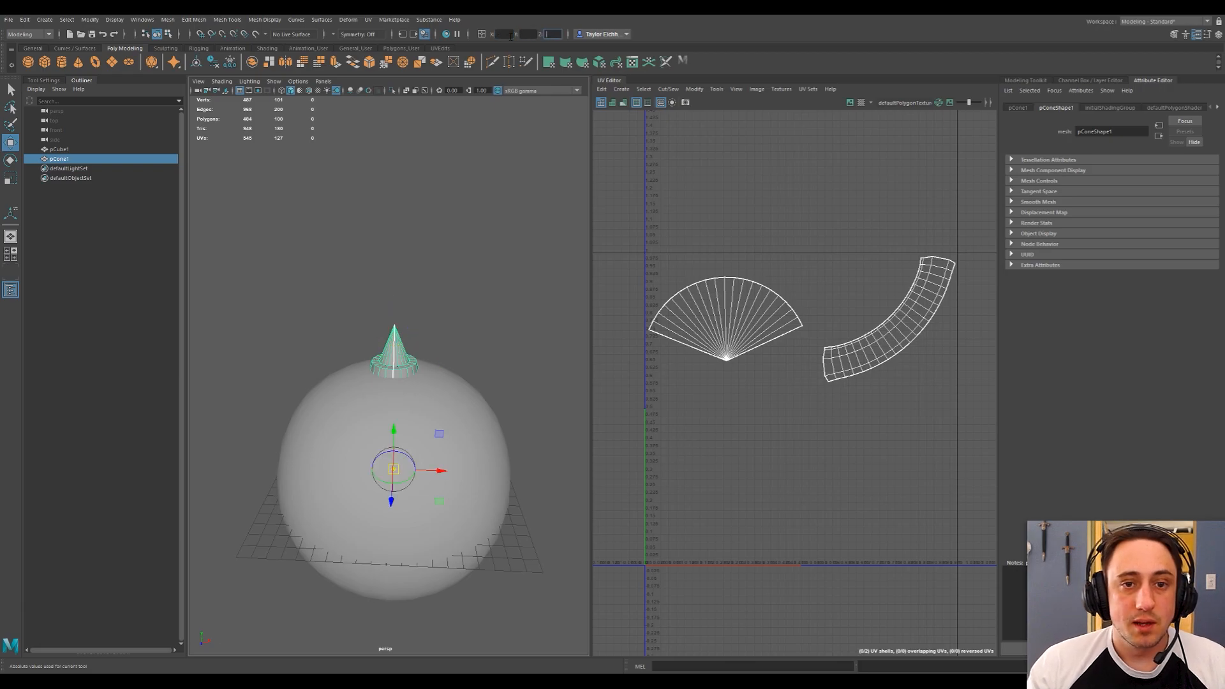
{"action": "left_click", "coordinate": [482, 34]}
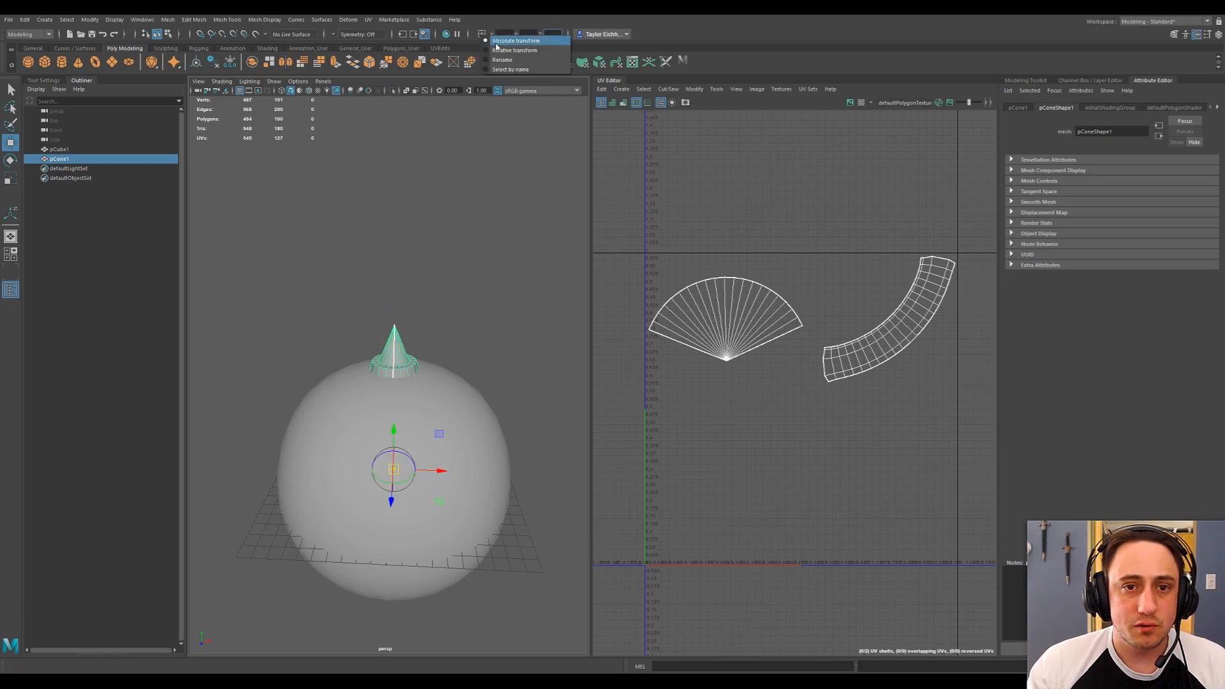
{"action": "left_click", "coordinate": [496, 42]}
{"action": "left_click", "coordinate": [459, 382]}
{"action": "left_click", "coordinate": [411, 345]}
{"action": "mouse_move", "coordinate": [421, 279]}
{"action": "left_mouse_down", "text": "alt"}
{"action": "mouse_move", "coordinate": [519, 273]}
{"action": "mouse_move", "coordinate": [421, 278]}
{"action": "mouse_move", "coordinate": [440, 280]}
{"action": "left_mouse_up", "text": "alt"}
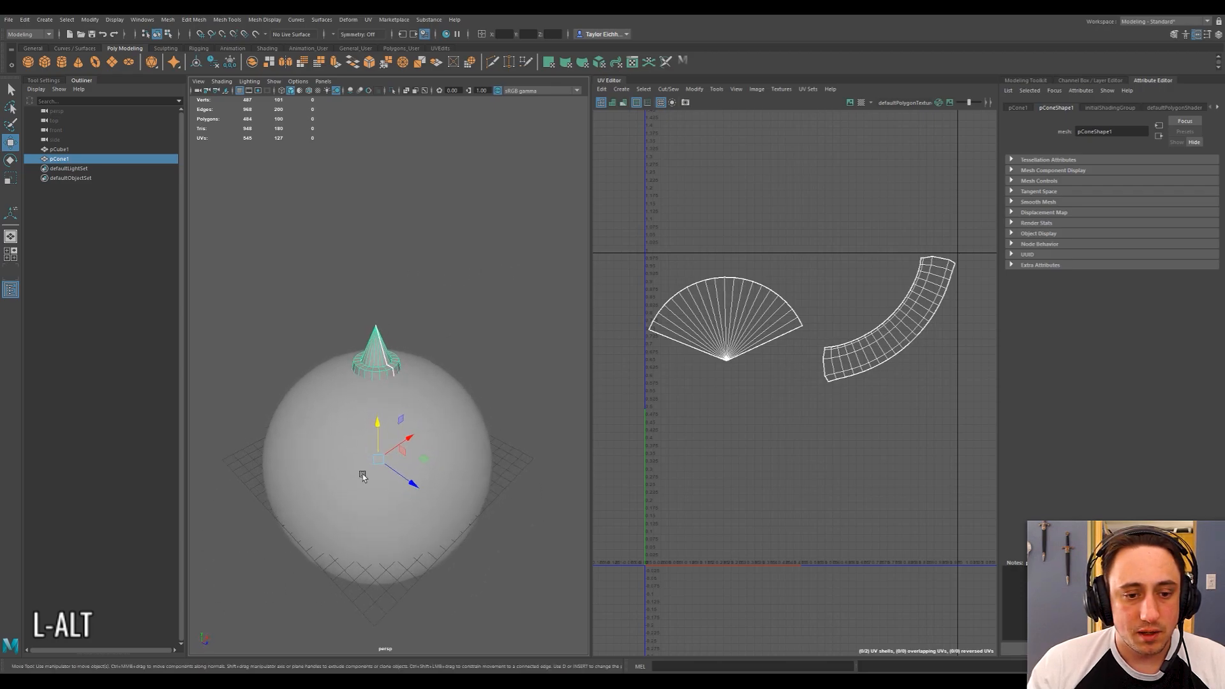
Bring up the Duplicate Special options for the collared spike and reset the Y rotation to 0.
{"action": "left_click", "coordinate": [67, 20]}
{"action": "mouse_move", "coordinate": [24, 19]}
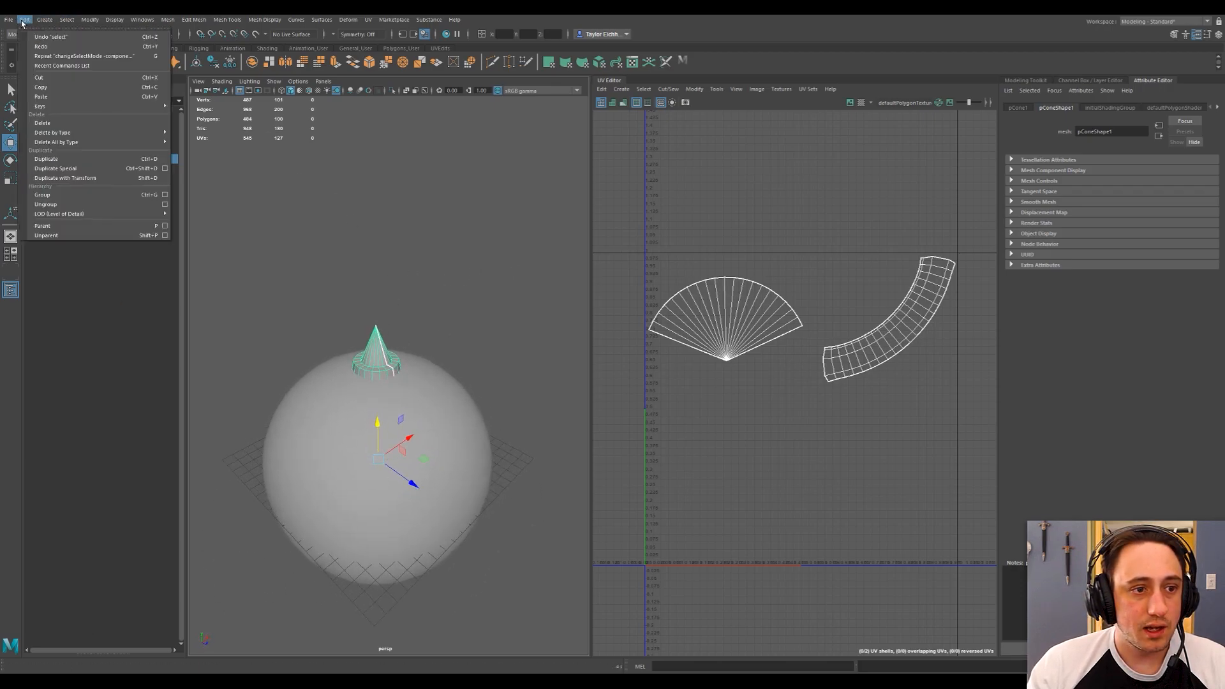
{"action": "left_click", "coordinate": [165, 169]}
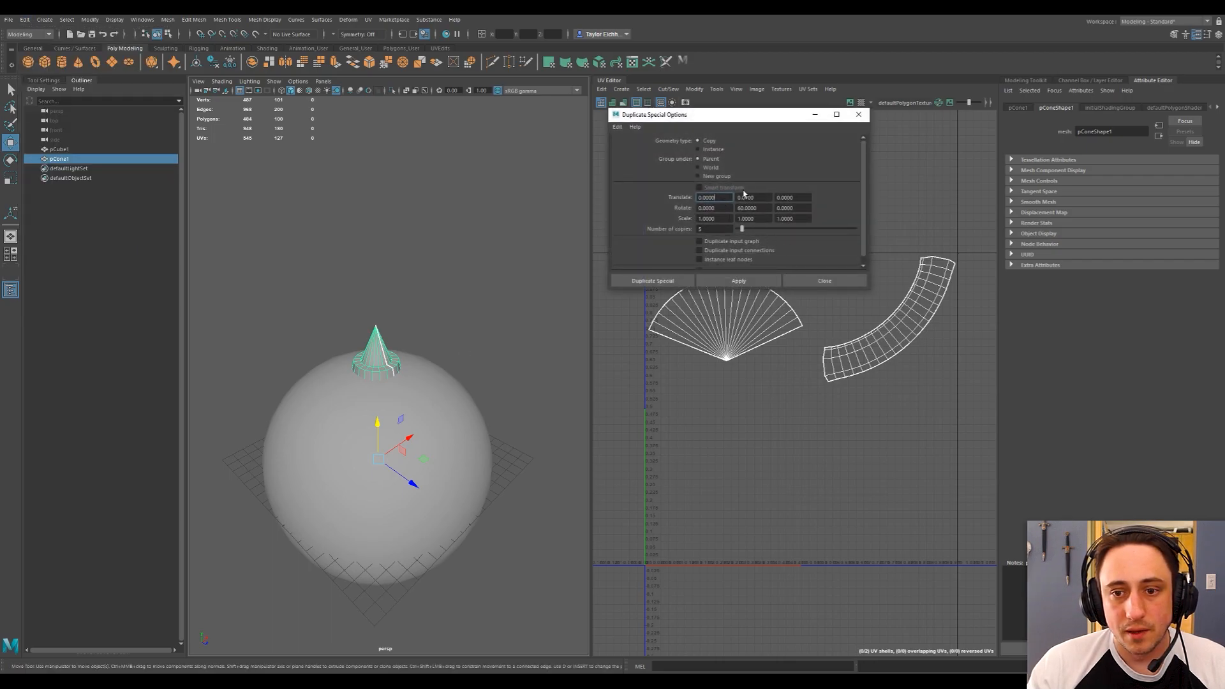
{"action": "left_click", "coordinate": [761, 207]}
{"action": "left_click_drag", "start_coordinate": [761, 207], "coordinate": [695, 207]}
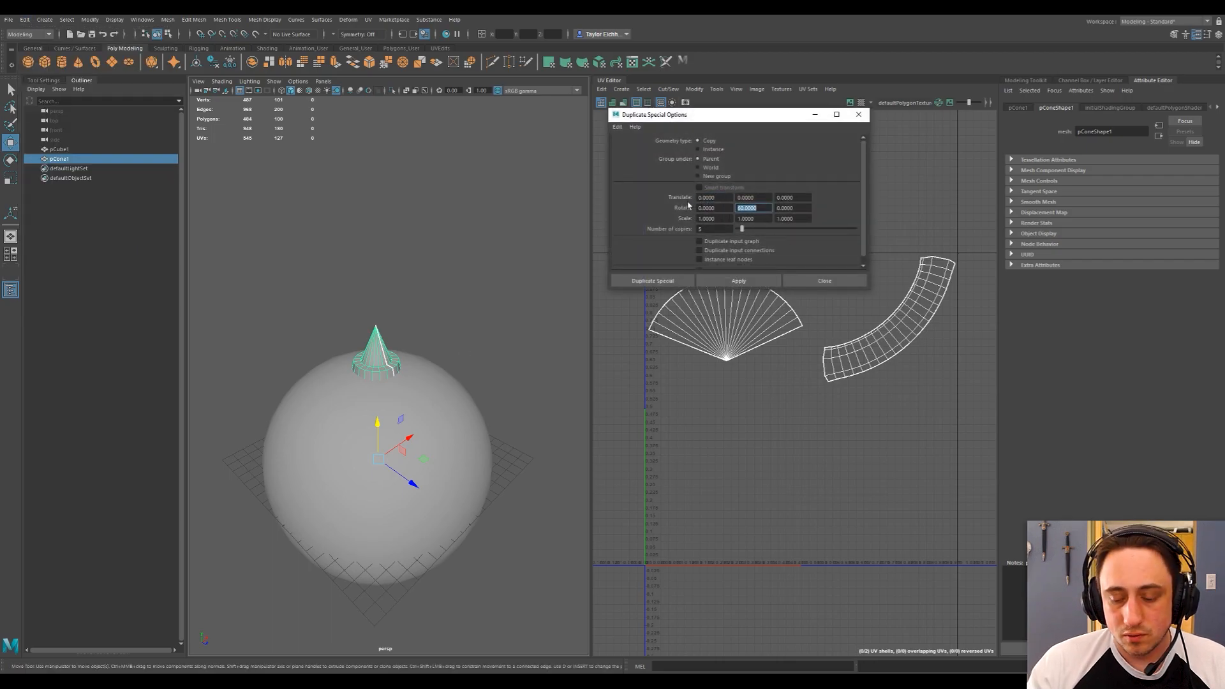
{"action": "type", "text": "0"}
{"action": "key", "text": "Tab"}
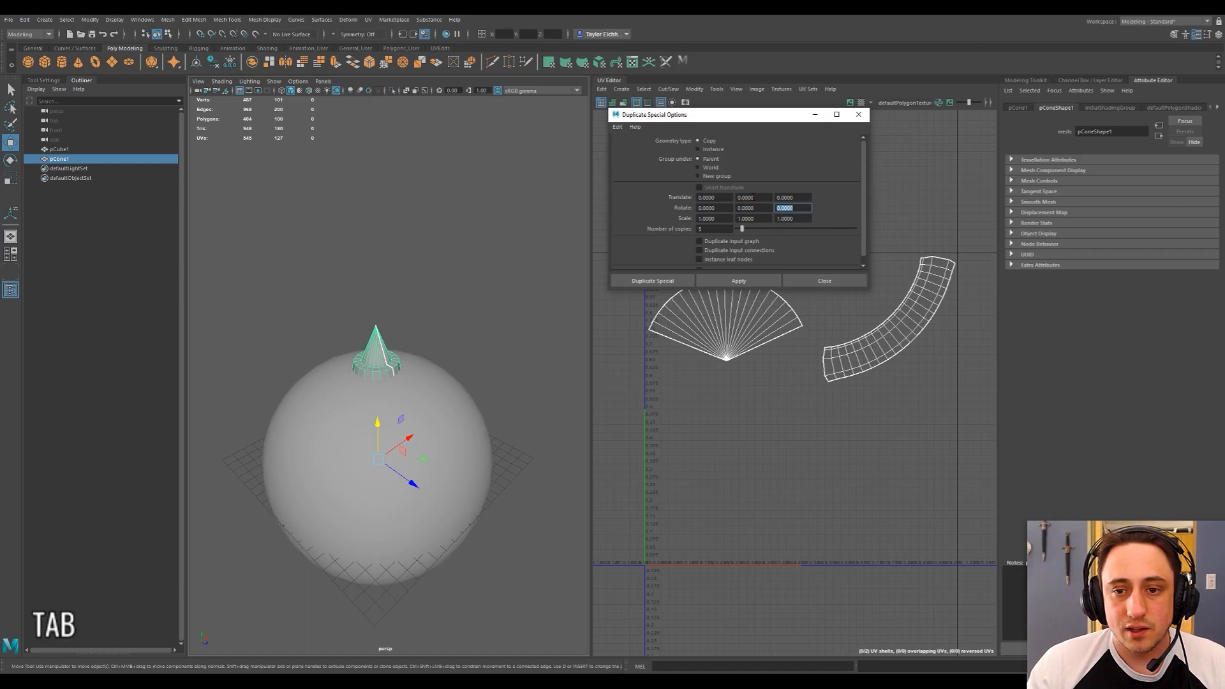
Create five copies of the spike around the ball using Duplicate Special with a Z rotation of 60.
{"action": "double_click", "coordinate": [728, 208]}
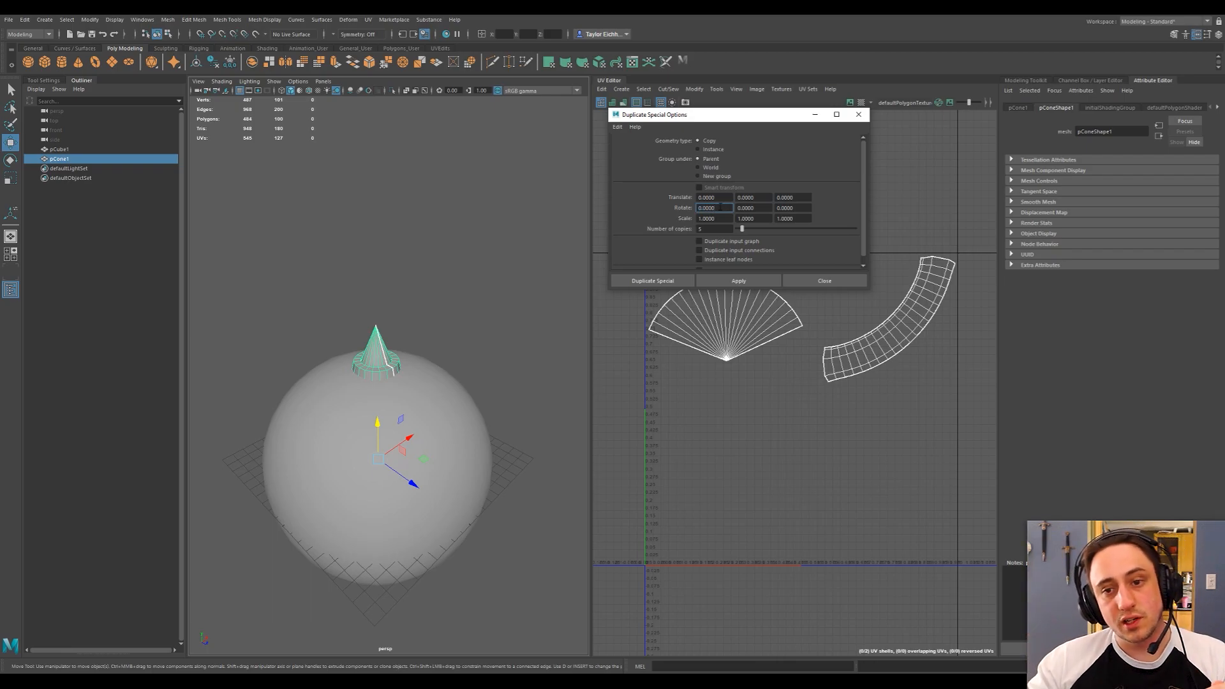
{"action": "left_click_drag", "start_coordinate": [471, 376], "coordinate": [371, 370], "text": "alt"}
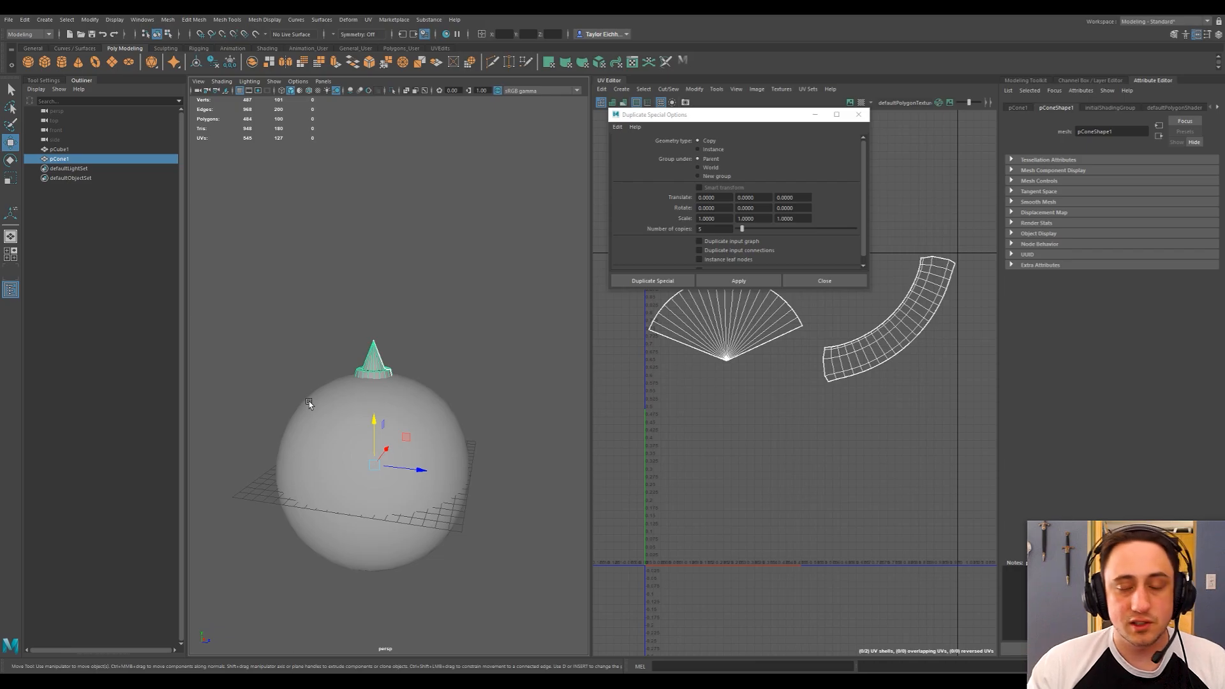
{"action": "left_click", "coordinate": [806, 198]}
{"action": "left_click", "coordinate": [793, 208]}
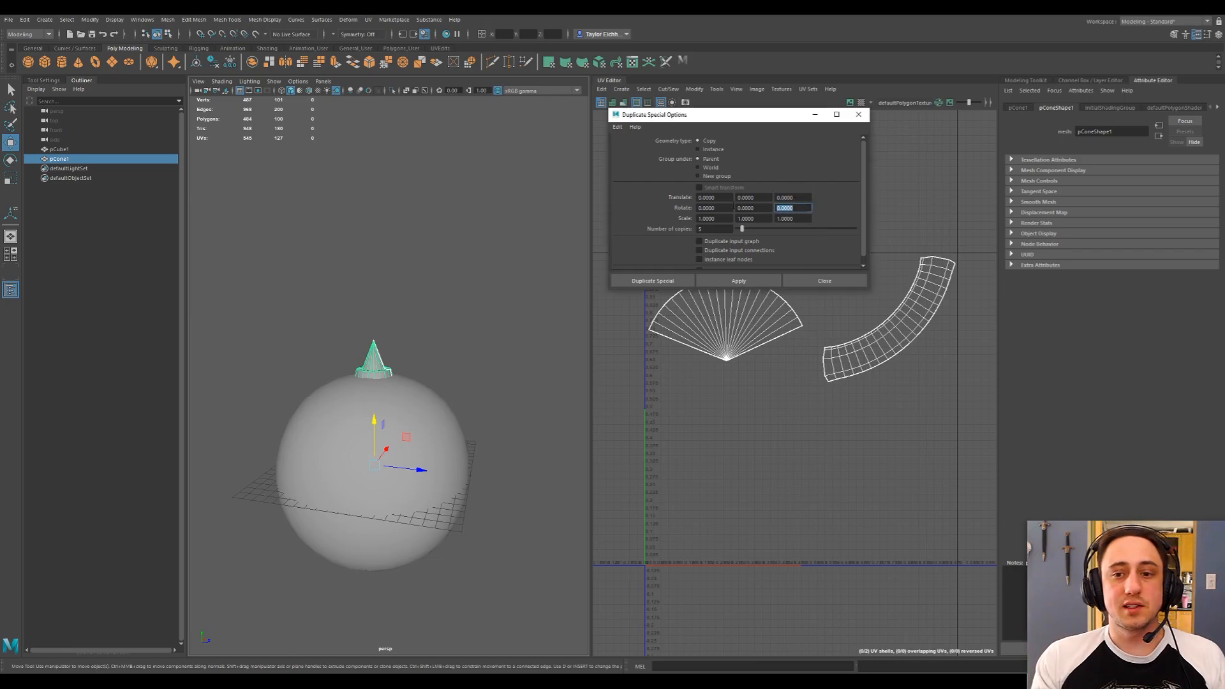
{"action": "type", "text": "60"}
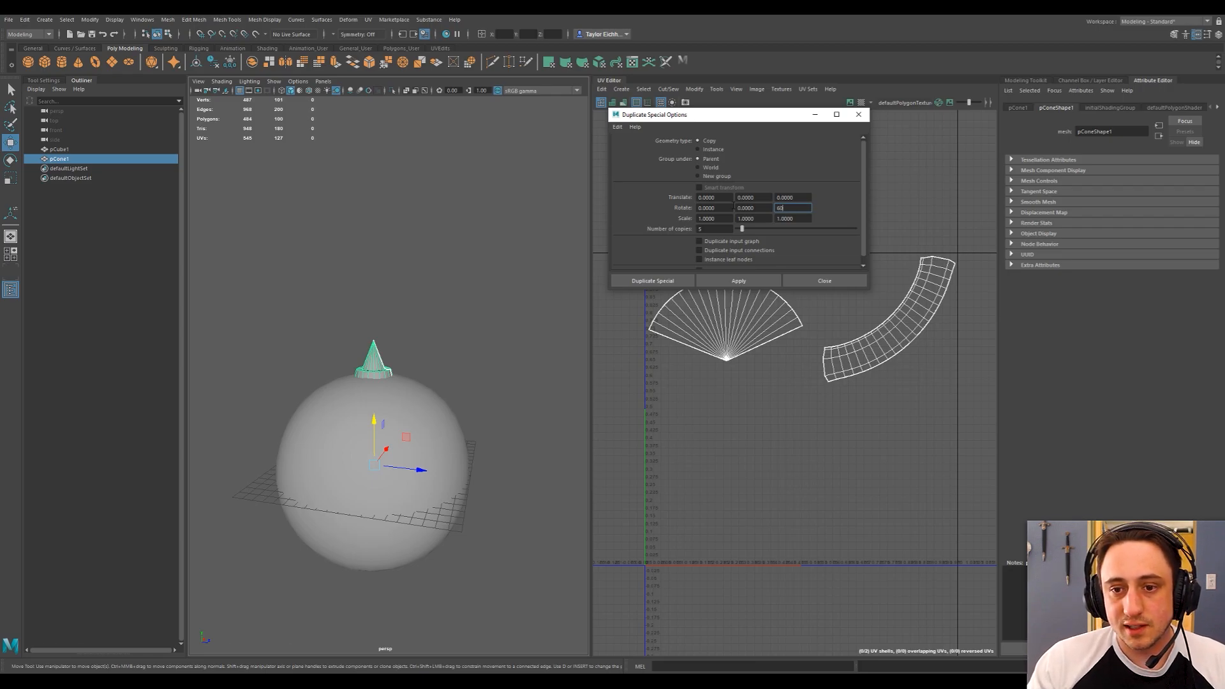
{"action": "scroll", "coordinate": [740, 180], "scroll_direction": "down", "scroll_amount": 1}
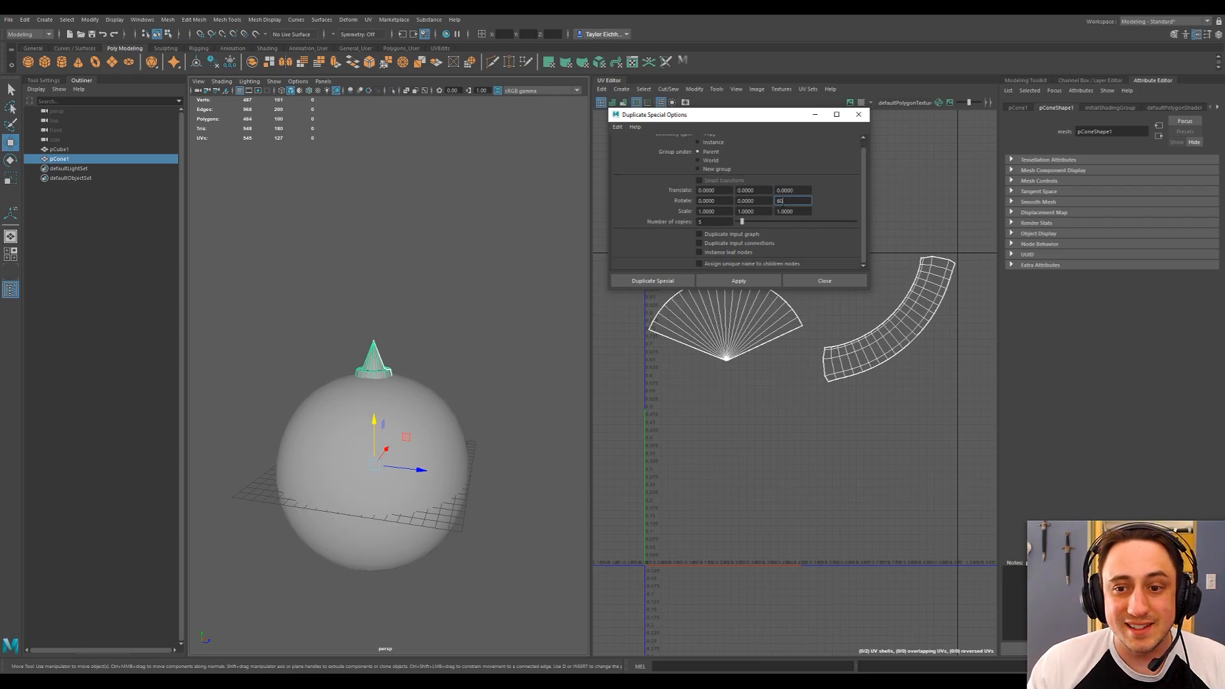
{"action": "scroll", "coordinate": [737, 201], "scroll_direction": "up", "scroll_amount": 1}
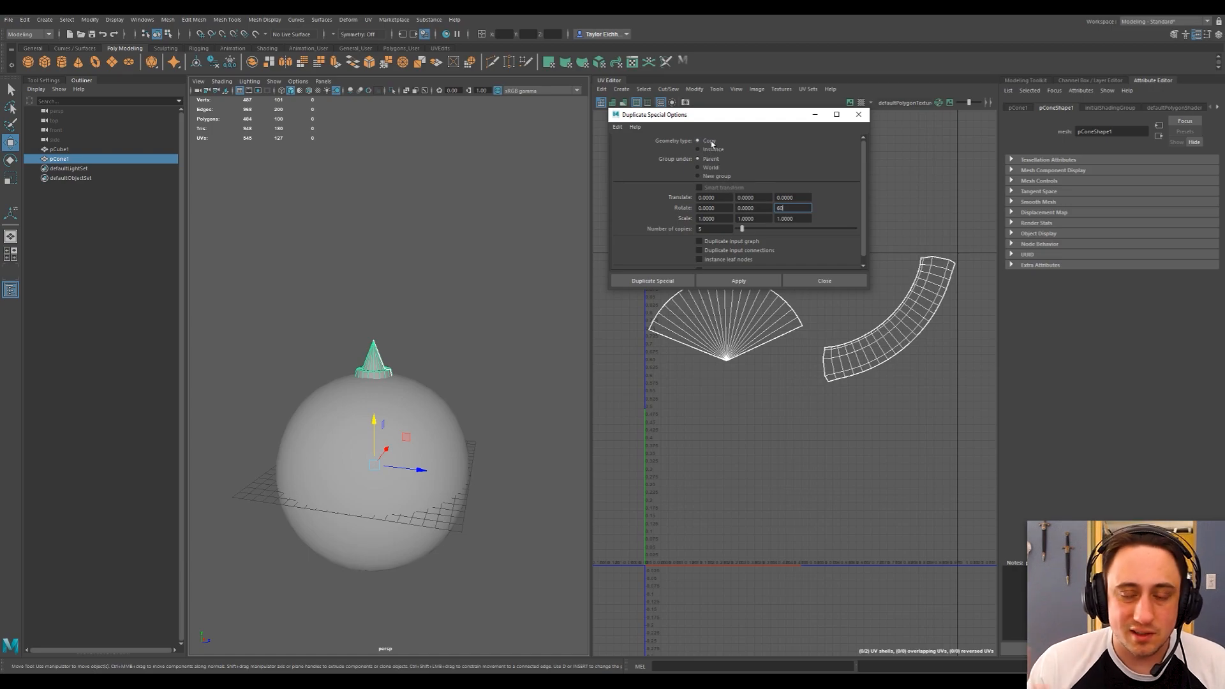
{"action": "scroll", "coordinate": [723, 204], "scroll_direction": "down", "scroll_amount": 1}
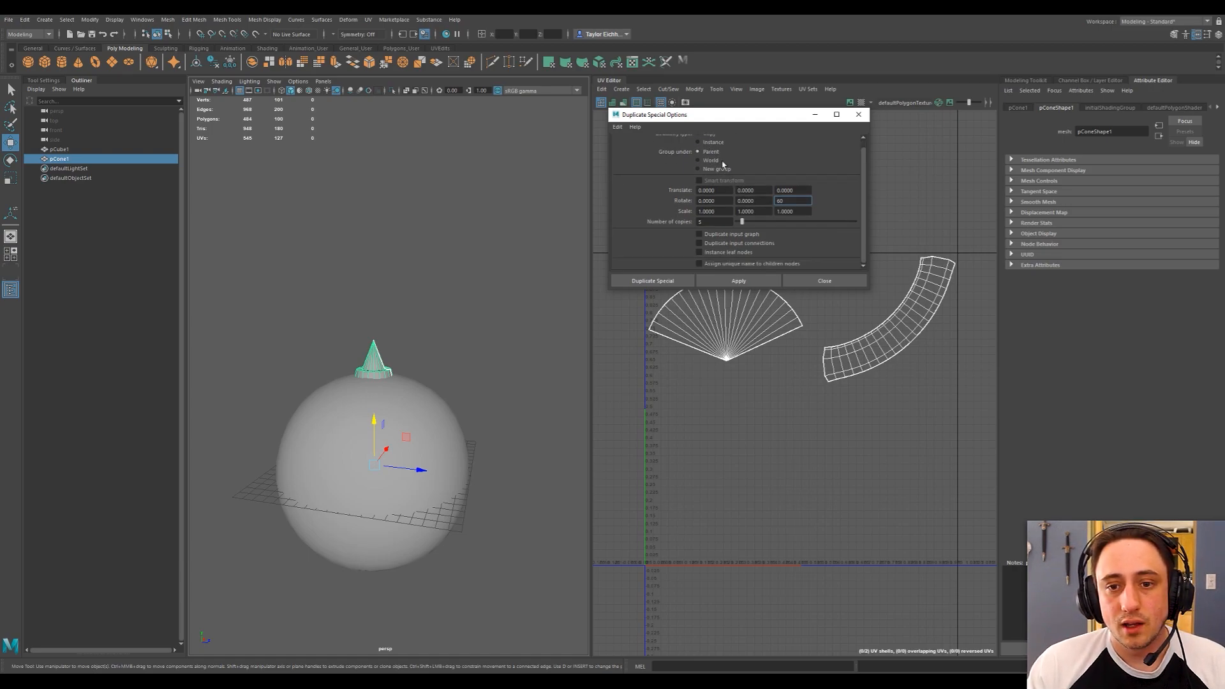
{"action": "scroll", "coordinate": [742, 251], "scroll_direction": "up", "scroll_amount": 1}
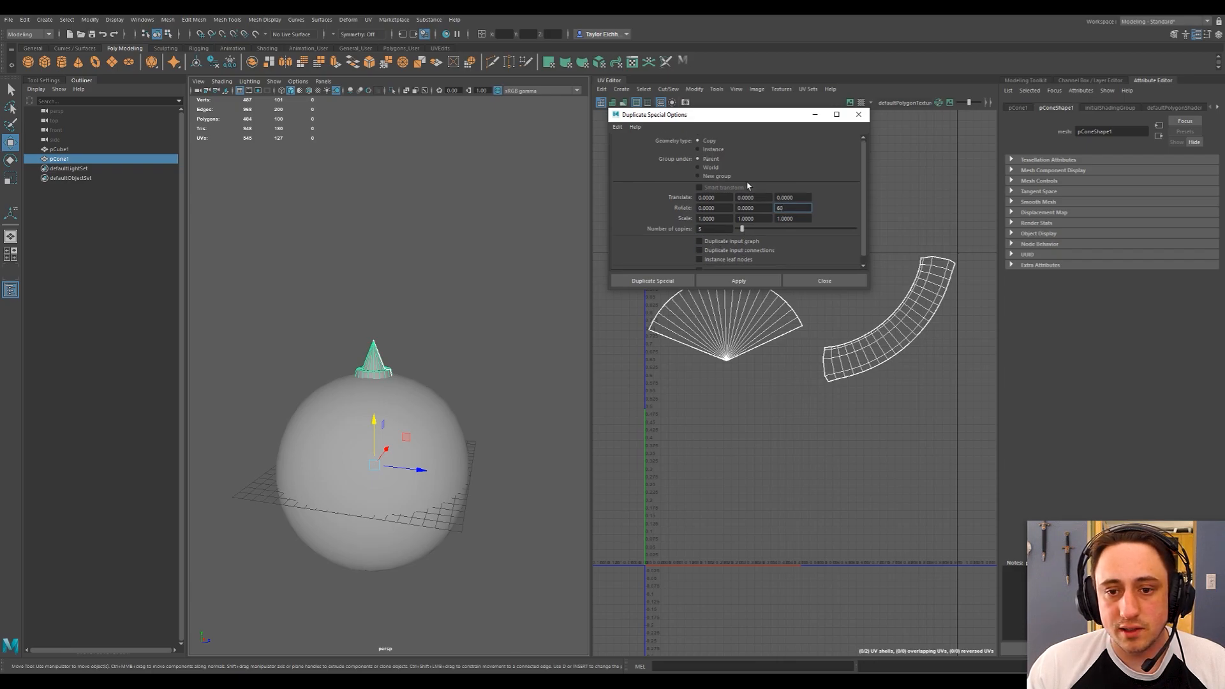
{"action": "left_click", "coordinate": [651, 281]}
Delete the two duplicated spikes on one side of the ball, keeping the pair on the opposite side.
{"action": "mouse_move", "coordinate": [412, 403]}
{"action": "left_mouse_down", "text": "alt"}
{"action": "mouse_move", "coordinate": [494, 385]}
{"action": "mouse_move", "coordinate": [530, 402]}
{"action": "mouse_move", "coordinate": [426, 418]}
{"action": "left_mouse_up", "text": "alt"}
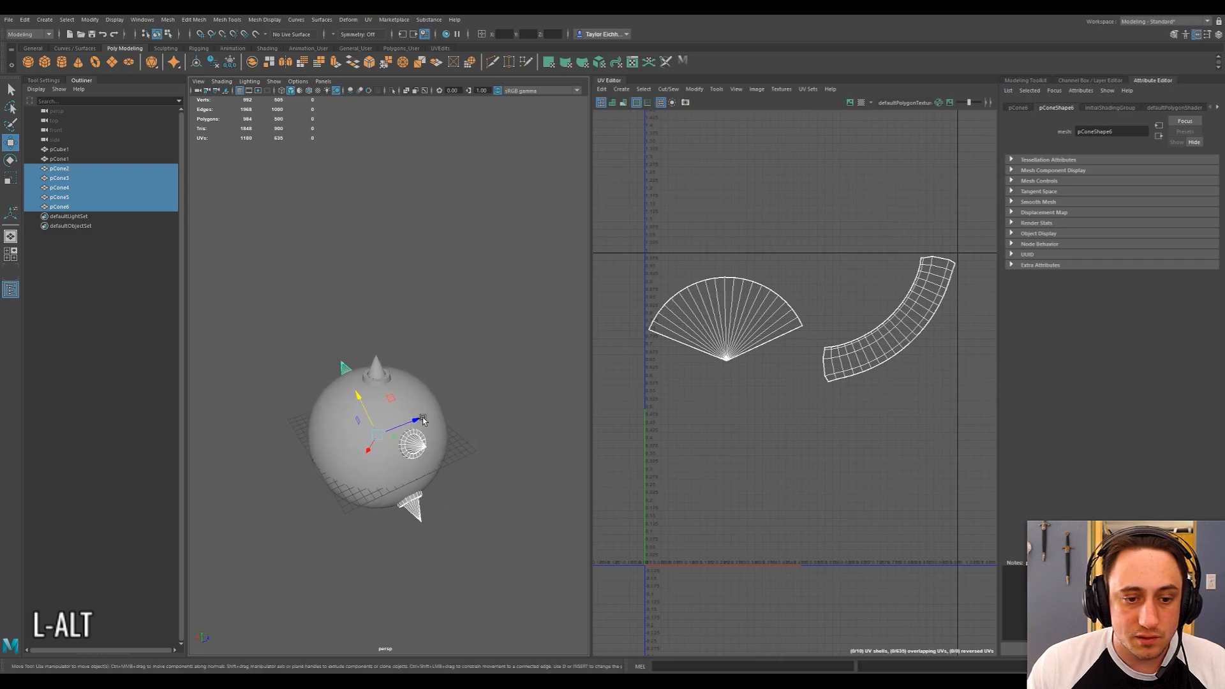
{"action": "left_click_drag", "start_coordinate": [332, 405], "coordinate": [408, 432], "text": "alt"}
{"action": "scroll", "coordinate": [462, 406], "scroll_direction": "up", "scroll_amount": 4}
{"action": "left_click_drag", "start_coordinate": [477, 393], "coordinate": [438, 358], "text": "alt"}
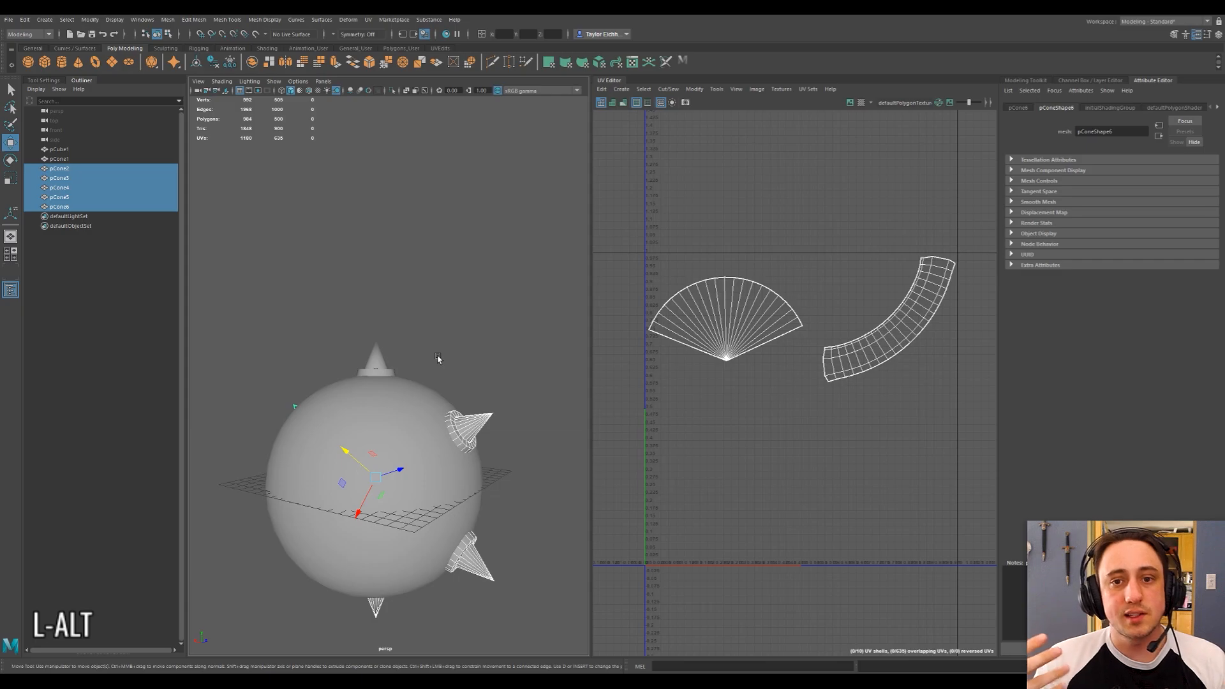
{"action": "scroll", "coordinate": [438, 359], "scroll_direction": "down", "scroll_amount": 4}
{"action": "left_click_drag", "start_coordinate": [412, 358], "coordinate": [449, 361], "text": "alt"}
{"action": "left_click", "coordinate": [436, 358]}
{"action": "left_click", "coordinate": [319, 426]}
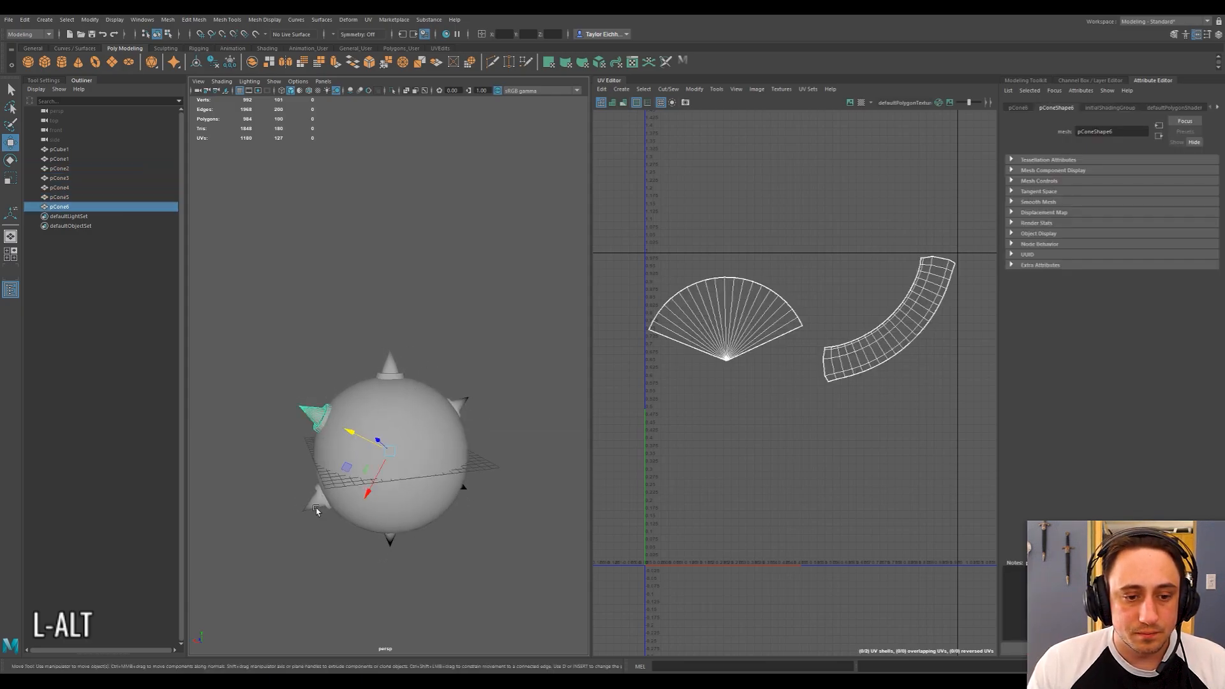
{"action": "left_click", "coordinate": [314, 507], "text": "shift"}
{"action": "key", "text": "Delete"}
Combine the upper and lower spikes of the remaining side pair into one object.
{"action": "left_click_drag", "start_coordinate": [281, 555], "coordinate": [527, 429], "text": "alt"}
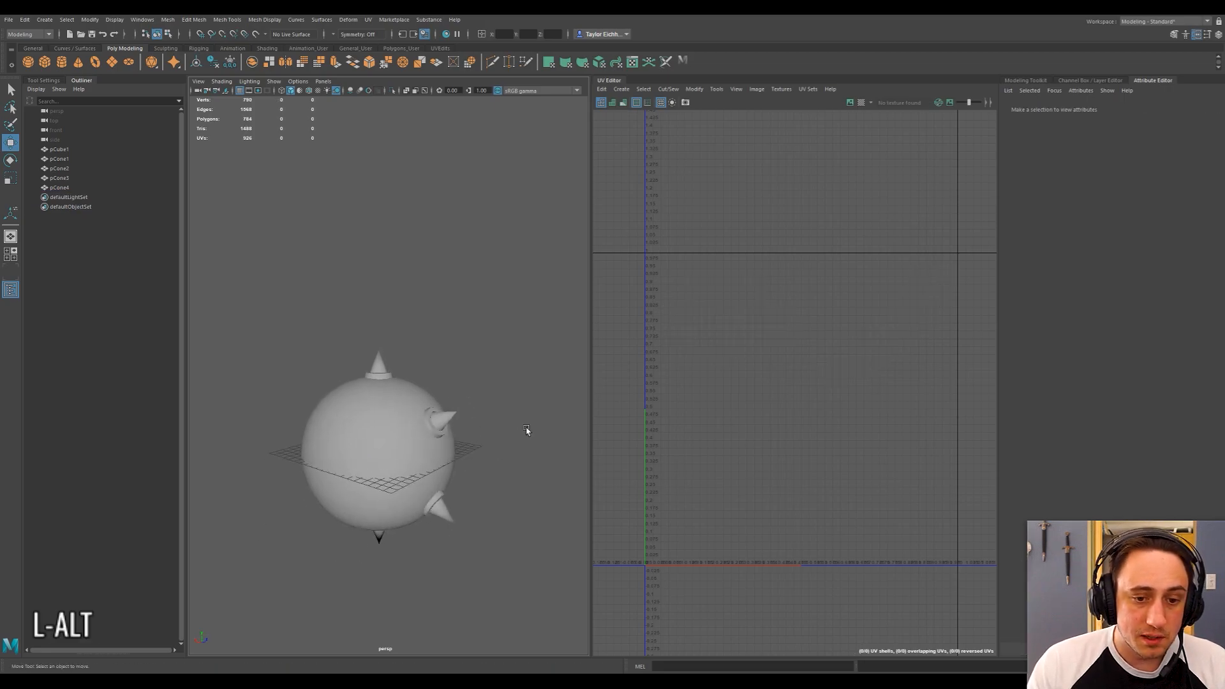
{"action": "left_click", "coordinate": [440, 419]}
{"action": "left_click", "coordinate": [440, 512], "text": "shift"}
{"action": "right_click_drag", "start_coordinate": [442, 460], "coordinate": [413, 620], "text": "shift"}
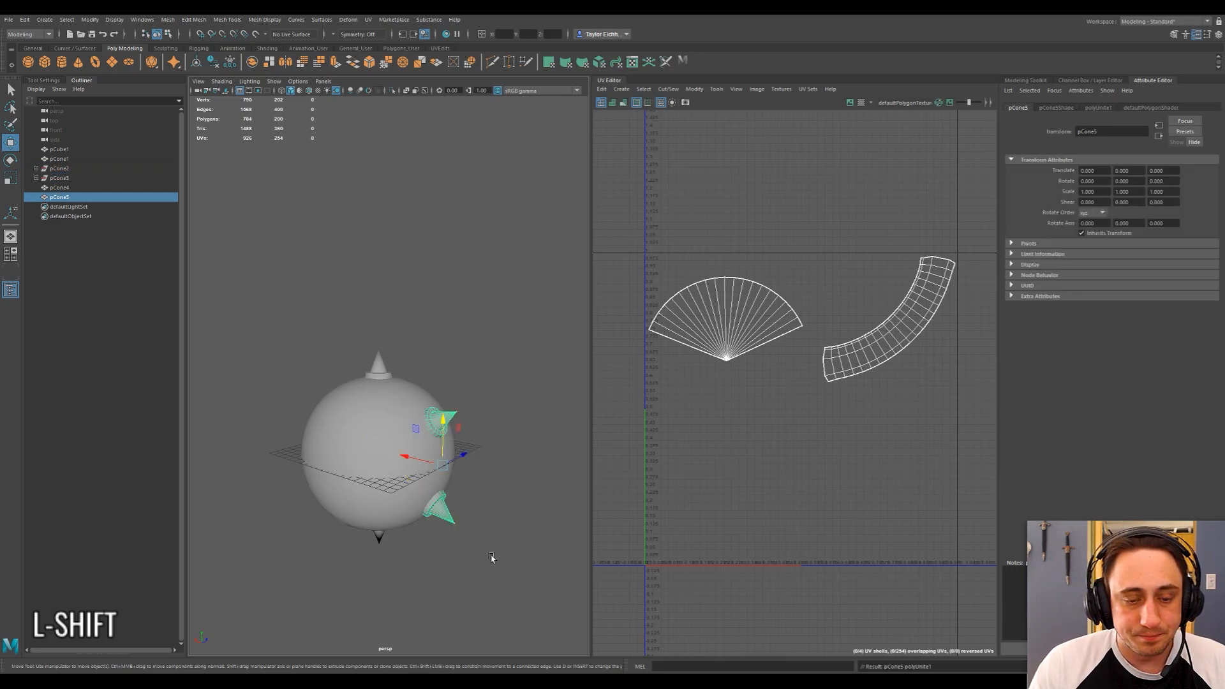
Move the combined spike pair's pivot to the ball's centre by entering absolute coordinates of 0.
{"action": "left_click", "coordinate": [502, 469]}
{"action": "left_click", "coordinate": [448, 423]}
{"action": "left_click_drag", "start_coordinate": [448, 423], "coordinate": [432, 300], "text": "alt"}
{"action": "key", "text": "d"}
{"action": "left_click", "coordinate": [505, 35]}
{"action": "type", "text": "0"}
{"action": "key", "text": "Tab"}
{"action": "type", "text": "0"}
{"action": "key", "text": "Tab"}
{"action": "type", "text": "0"}
{"action": "key", "text": "Return"}
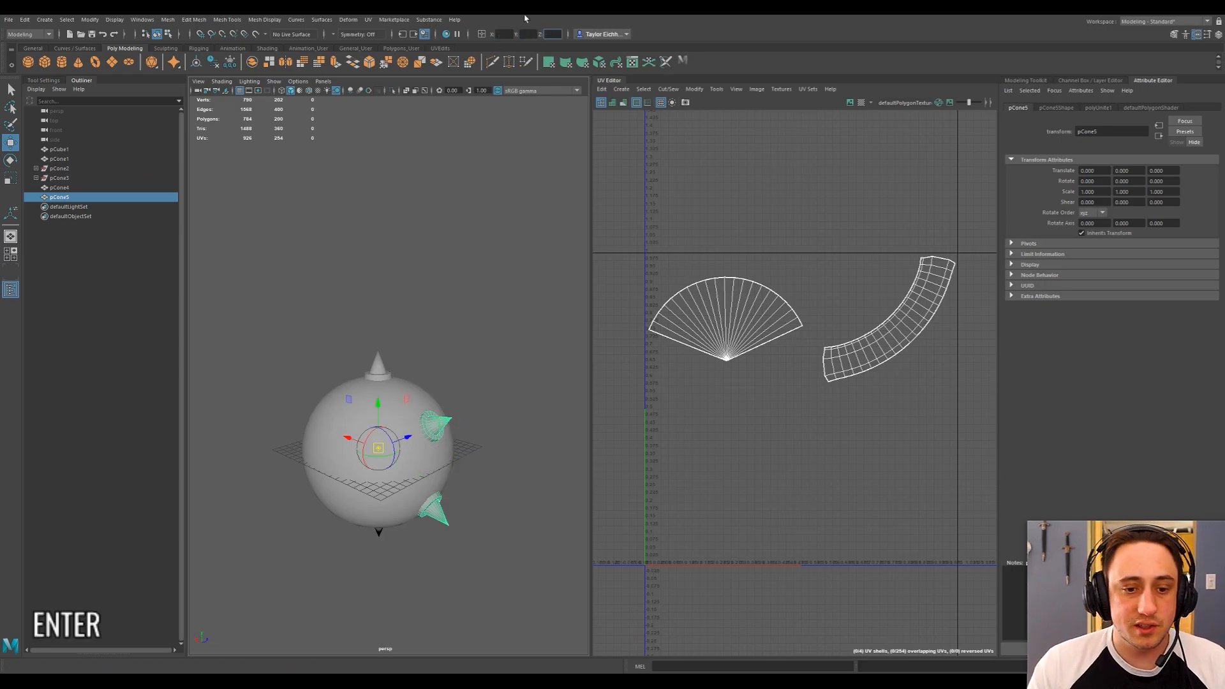
Create five copies of the combined spike pair using Duplicate Special with Y rotation 60 and Z rotation 0.
{"action": "right_click", "coordinate": [439, 427], "text": "shift"}
{"action": "left_click", "coordinate": [451, 363]}
{"action": "left_click", "coordinate": [438, 434]}
{"action": "left_click", "coordinate": [25, 19]}
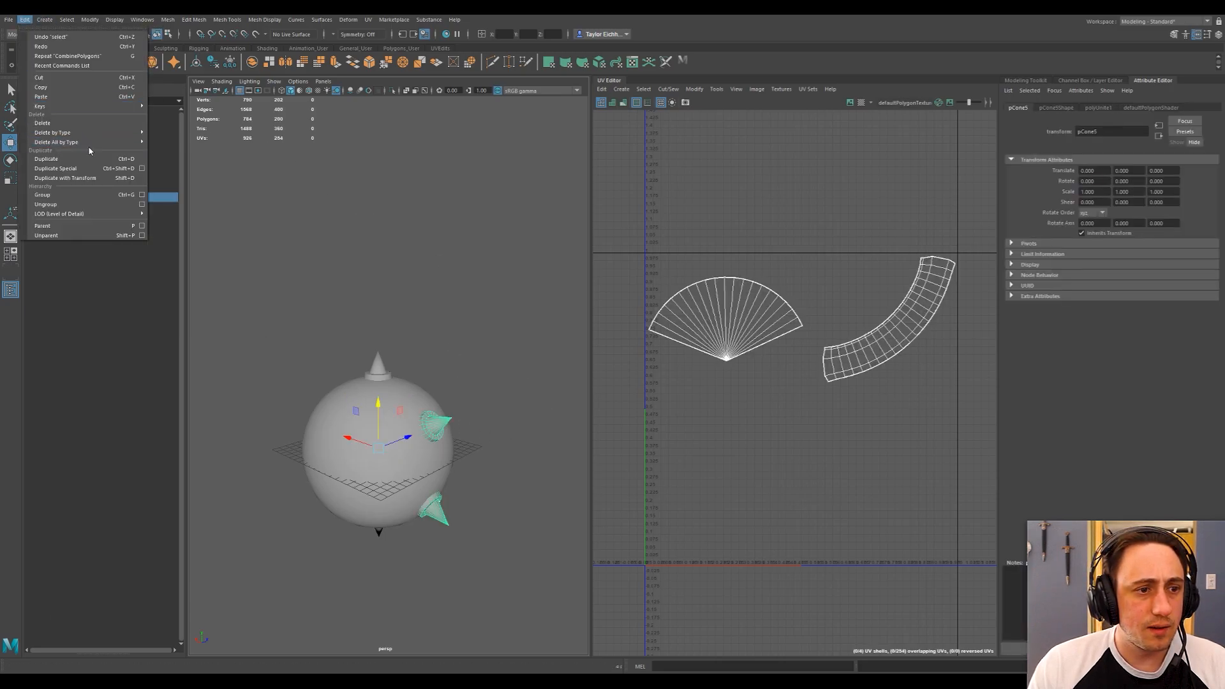
{"action": "left_click", "coordinate": [142, 168]}
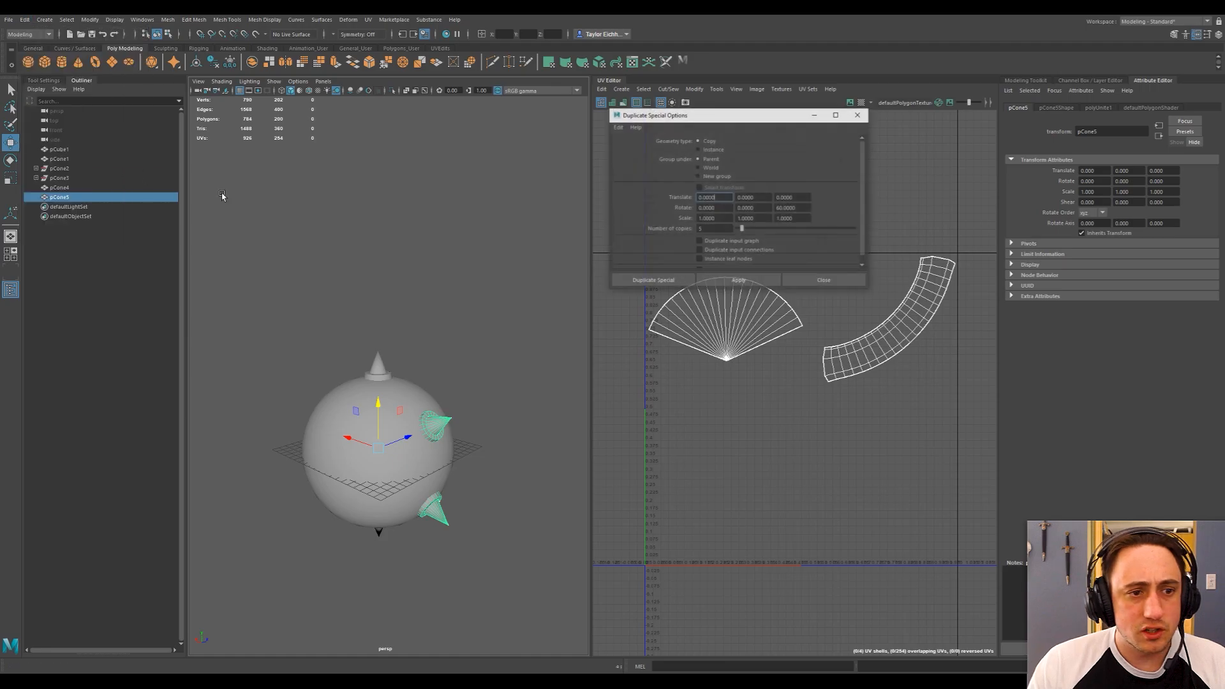
{"action": "double_click", "coordinate": [791, 208]}
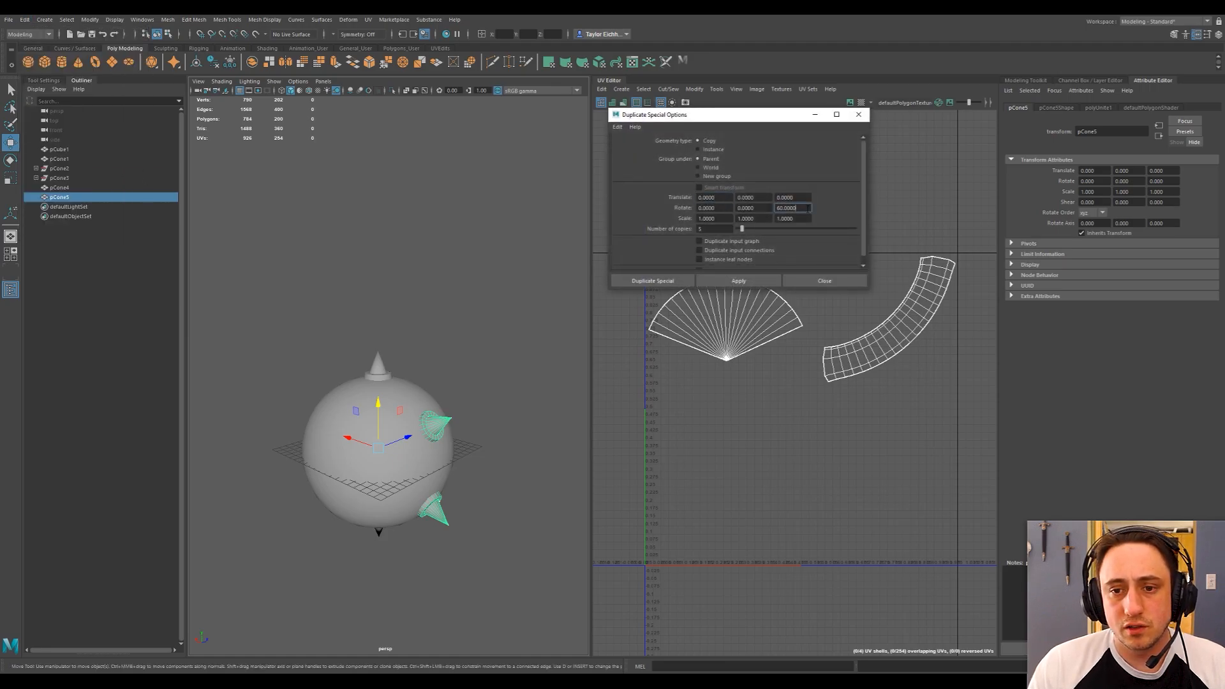
{"action": "type", "text": "0"}
{"action": "key", "text": "shift+Tab"}
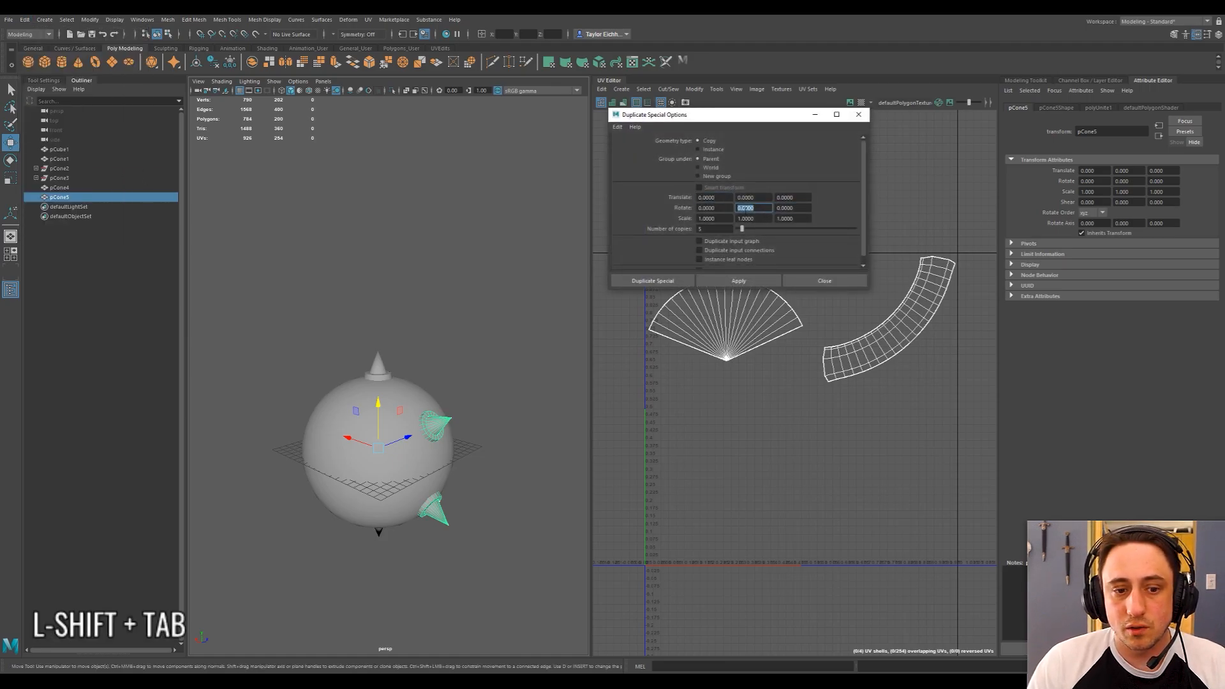
{"action": "type", "text": "60"}
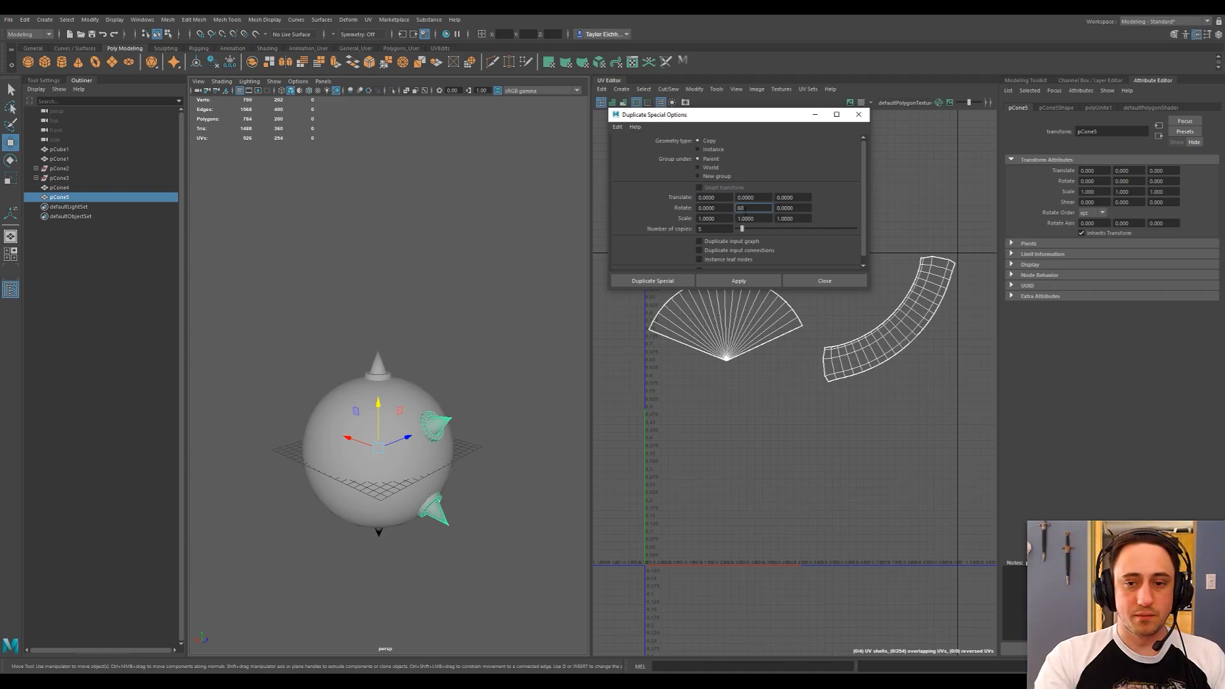
{"action": "left_click", "coordinate": [738, 281]}
{"action": "left_click_drag", "start_coordinate": [389, 357], "coordinate": [477, 413], "text": "alt"}
{"action": "left_click", "coordinate": [508, 341]}
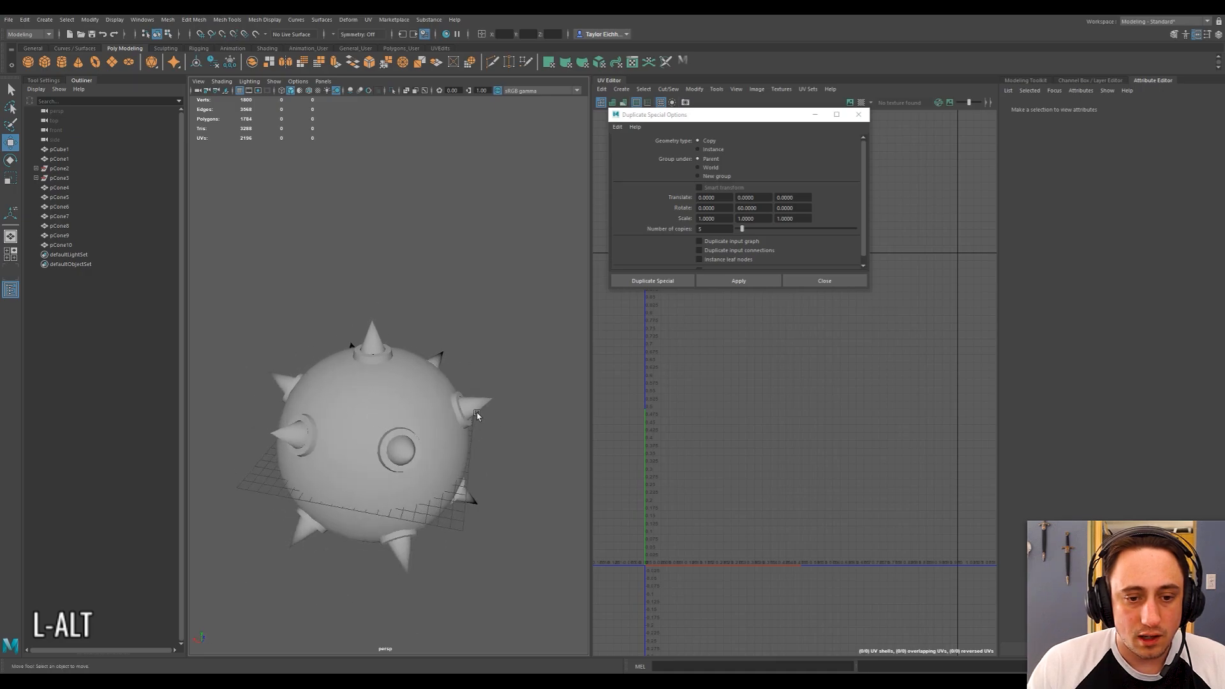
{"action": "left_click", "coordinate": [813, 279]}
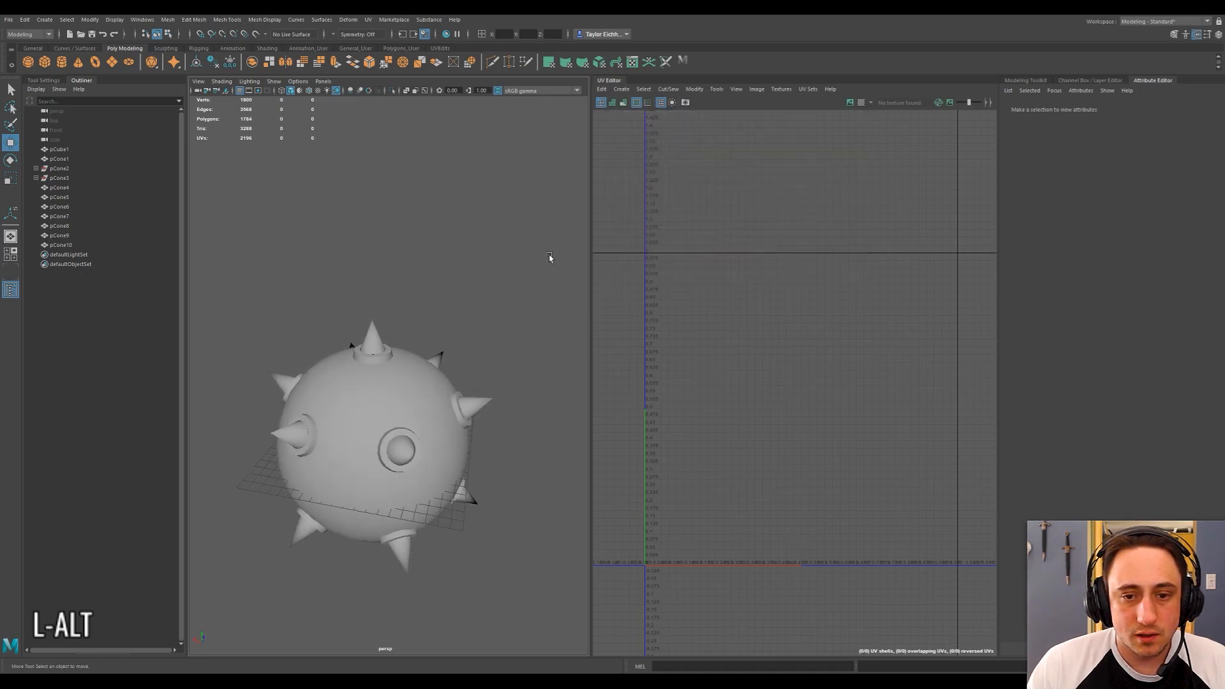
Check the spikes' distribution around the ball and how their UV shells sit in the tile.
{"action": "left_click", "coordinate": [381, 345]}
{"action": "scroll", "coordinate": [335, 299], "scroll_direction": "down", "scroll_amount": 3}
{"action": "left_click_drag", "start_coordinate": [276, 301], "coordinate": [505, 544]}
{"action": "left_click_drag", "start_coordinate": [507, 449], "coordinate": [882, 406], "text": "alt"}
{"action": "left_click_drag", "start_coordinate": [363, 287], "coordinate": [500, 311], "text": "alt"}
{"action": "left_click", "coordinate": [478, 333]}
{"action": "scroll", "coordinate": [471, 341], "scroll_direction": "up", "scroll_amount": 3}
{"action": "left_click", "coordinate": [443, 377]}
{"action": "left_click", "coordinate": [386, 358], "text": "shift"}
{"action": "left_click", "coordinate": [406, 338], "text": "shift"}
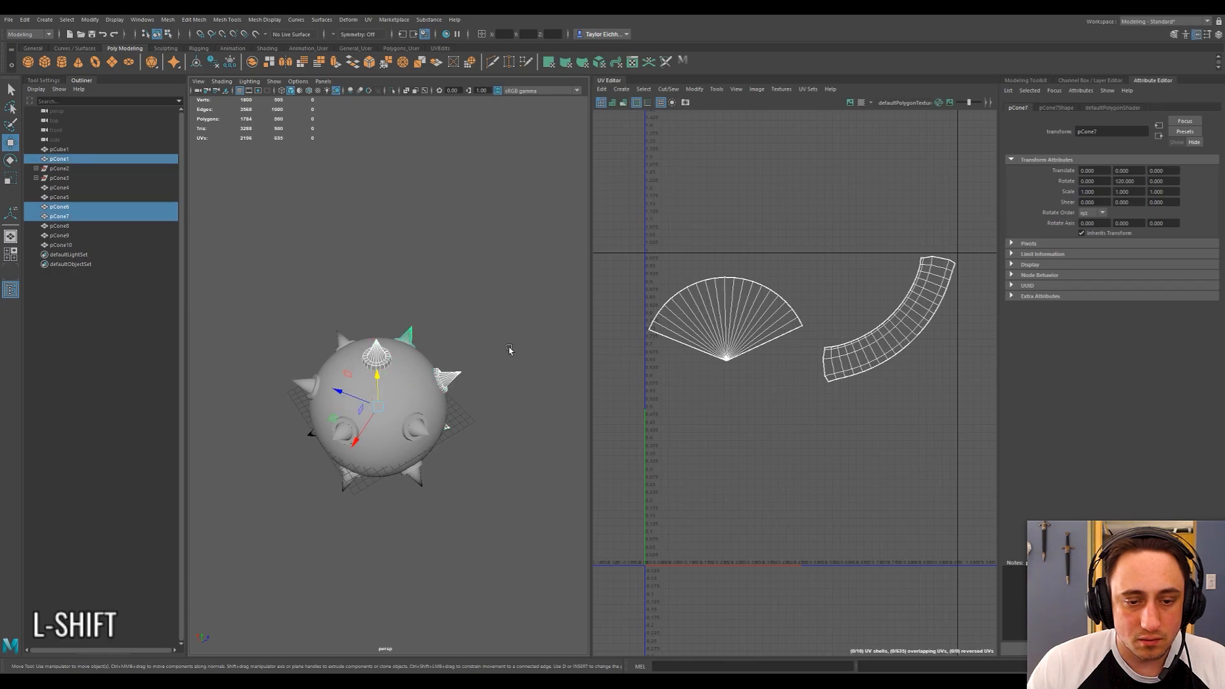
{"action": "left_click", "coordinate": [480, 251]}
{"action": "left_click_drag", "start_coordinate": [280, 269], "coordinate": [500, 459]}
{"action": "left_click", "coordinate": [423, 274]}
{"action": "left_click_drag", "start_coordinate": [423, 274], "coordinate": [452, 254], "text": "alt"}
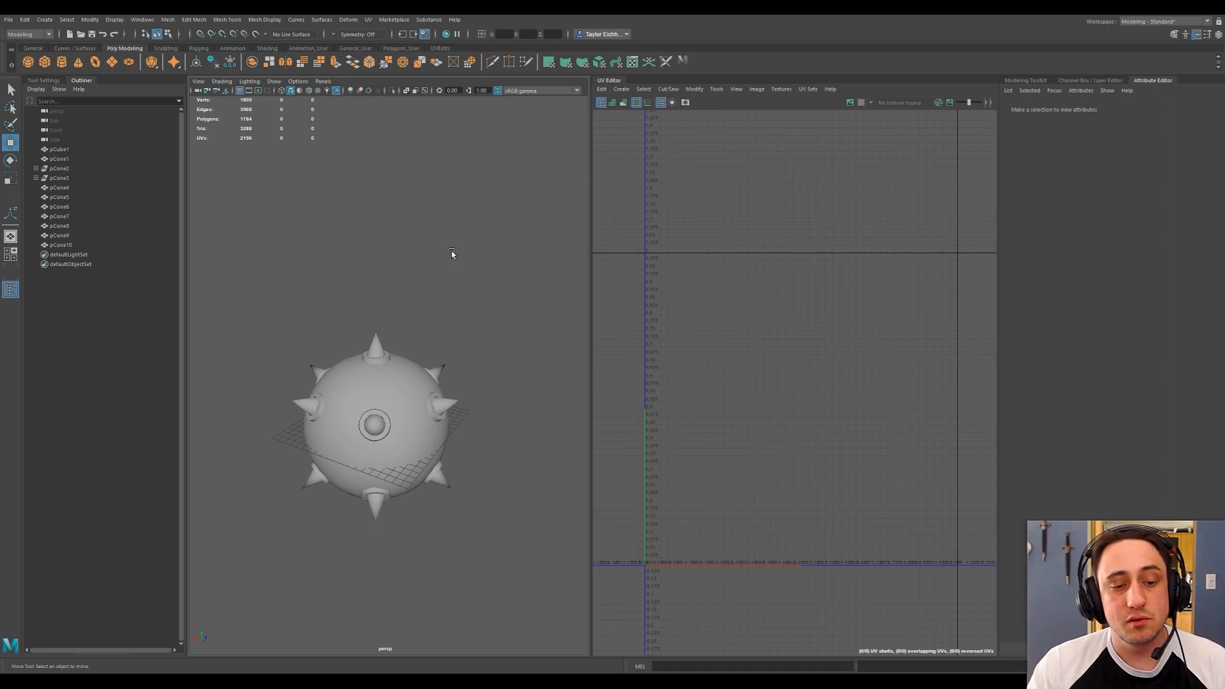
{"action": "left_click_drag", "start_coordinate": [451, 254], "coordinate": [449, 265], "text": "alt"}
{"action": "left_click_drag", "start_coordinate": [282, 265], "coordinate": [451, 538]}
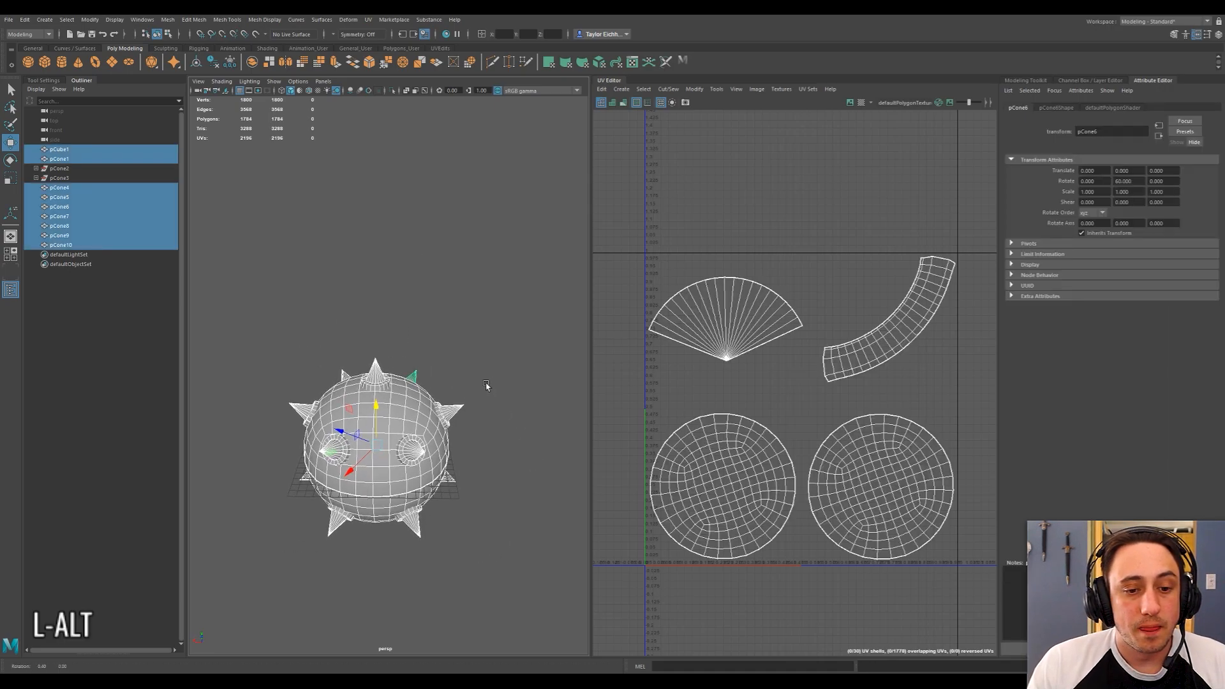
{"action": "left_click", "coordinate": [432, 310]}
Select the ball with all its spikes and combine them into a single mesh.
{"action": "right_click", "coordinate": [376, 290]}
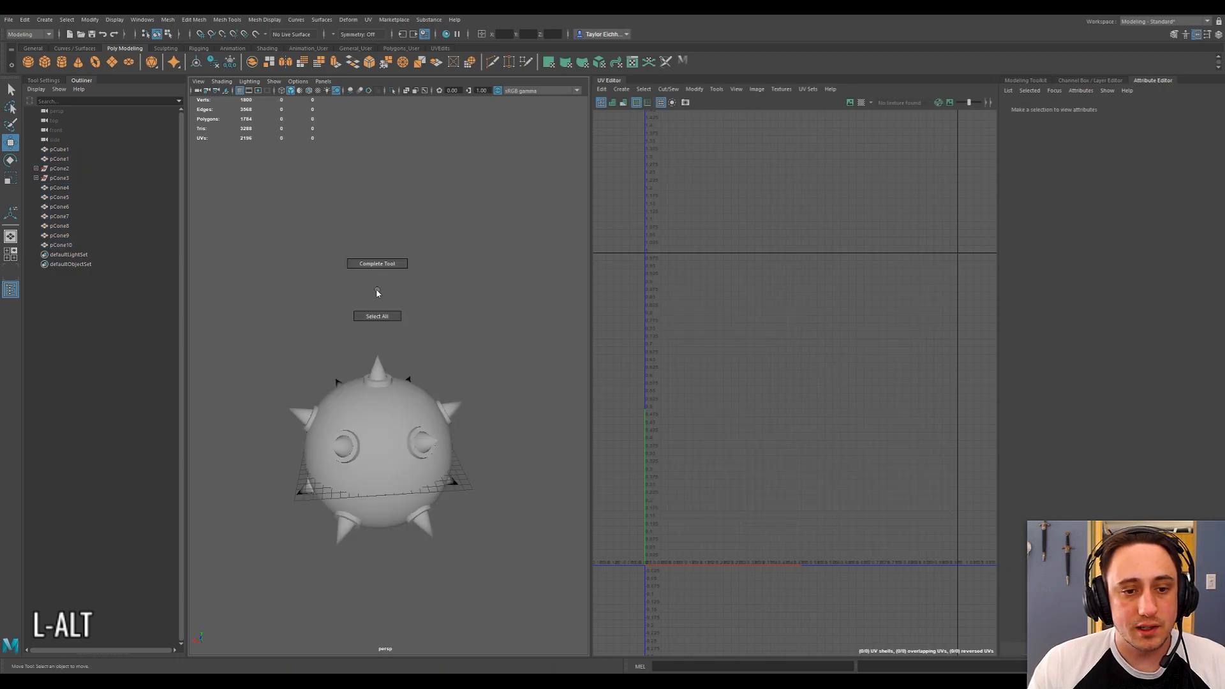
{"action": "left_click_drag", "start_coordinate": [279, 272], "coordinate": [486, 539]}
{"action": "left_click_drag", "start_coordinate": [434, 376], "coordinate": [476, 385], "text": "alt"}
{"action": "right_click_drag", "start_coordinate": [434, 406], "coordinate": [408, 565], "text": "shift"}
{"action": "left_click_drag", "start_coordinate": [399, 282], "coordinate": [434, 312], "text": "alt"}
{"action": "left_click", "coordinate": [473, 371]}
{"action": "left_click", "coordinate": [428, 408]}
{"action": "left_click_drag", "start_coordinate": [361, 384], "coordinate": [402, 308], "text": "alt"}
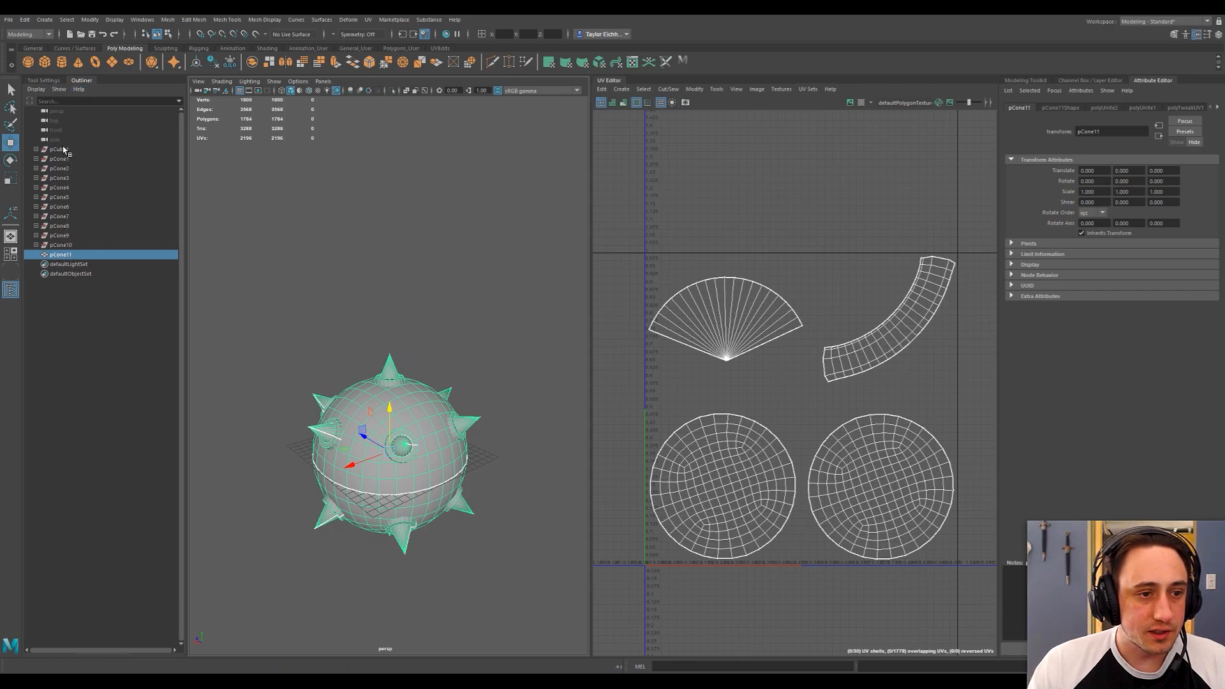
Delete the construction history of the combined spike ball mesh.
{"action": "left_click", "coordinate": [118, 257], "text": "ctrl"}
{"action": "left_click", "coordinate": [67, 255]}
{"action": "left_click", "coordinate": [25, 20]}
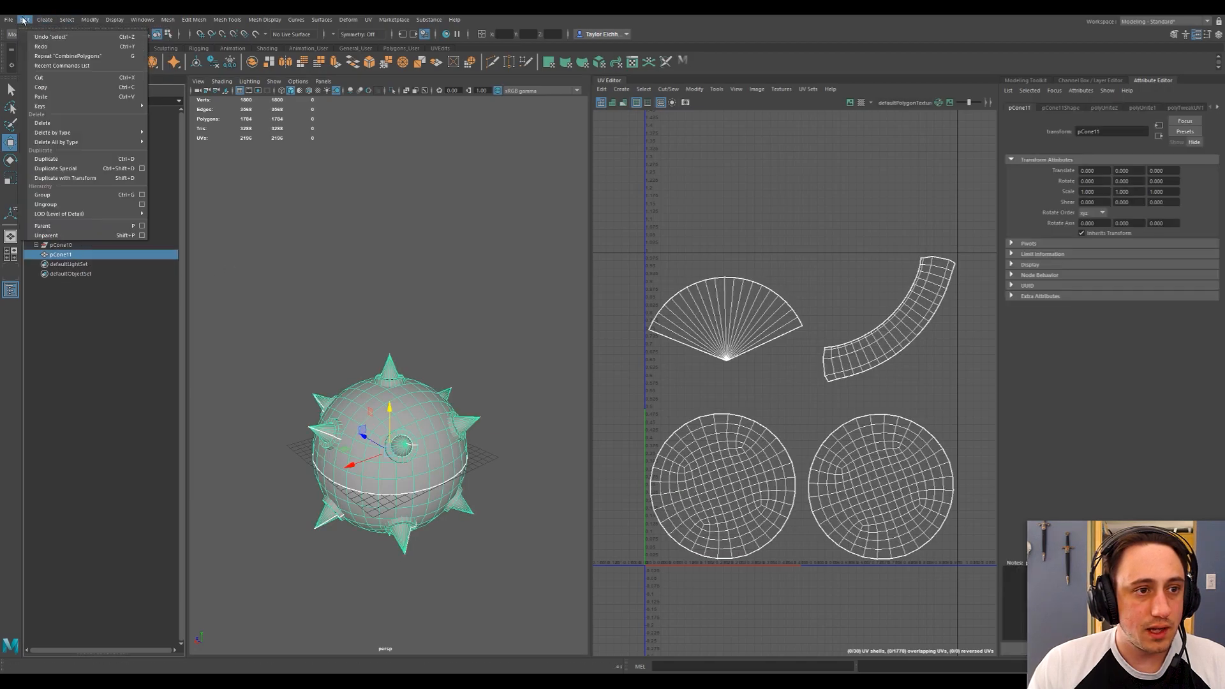
{"action": "mouse_move", "coordinate": [62, 133]}
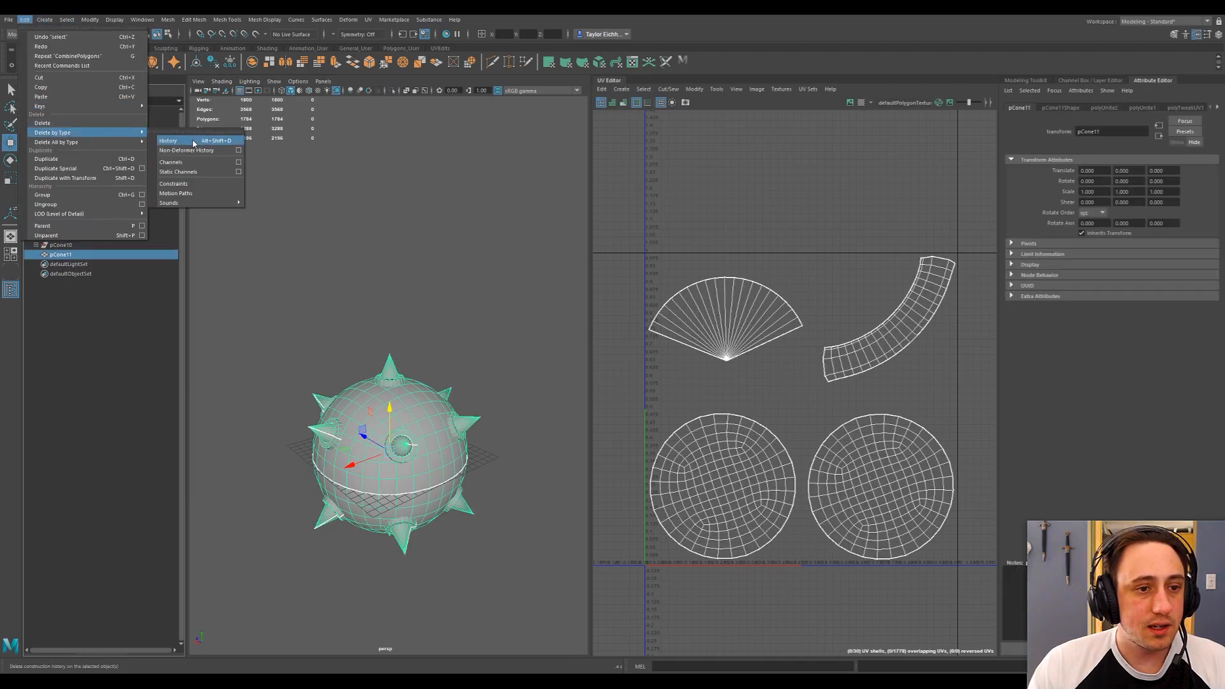
{"action": "left_click", "coordinate": [194, 141]}
Rename the combined mesh as spike_ball and clear the selection.
{"action": "double_click", "coordinate": [66, 148]}
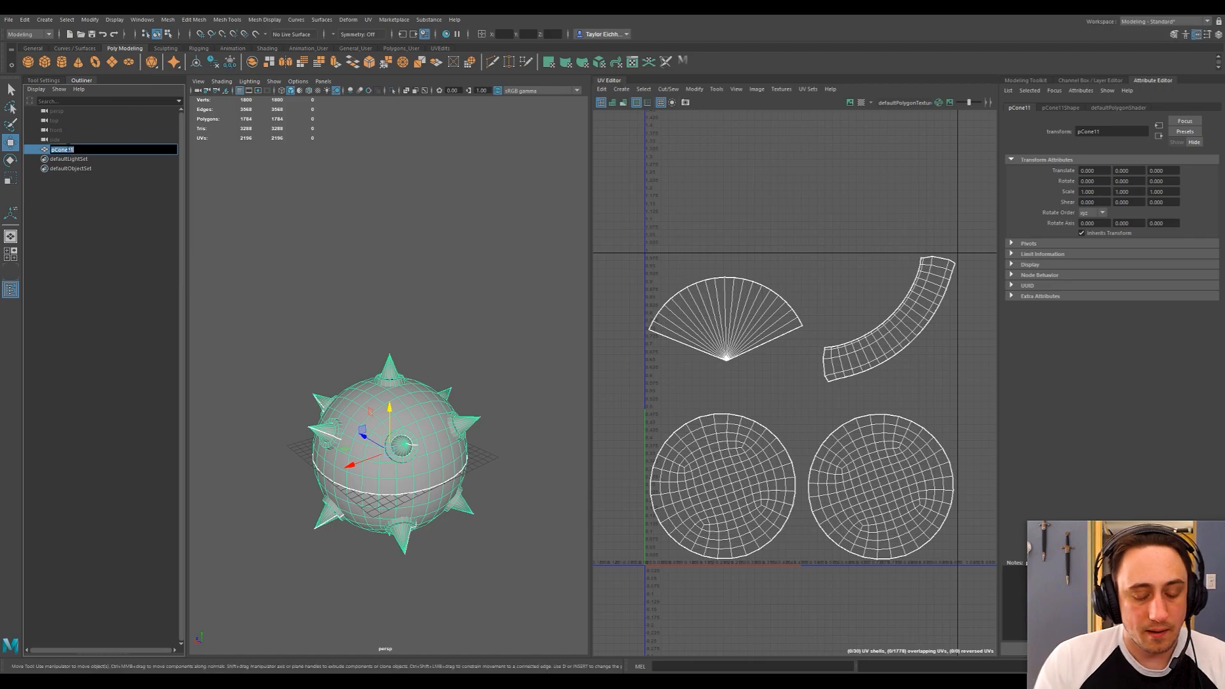
{"action": "type", "text": "spikeB"}
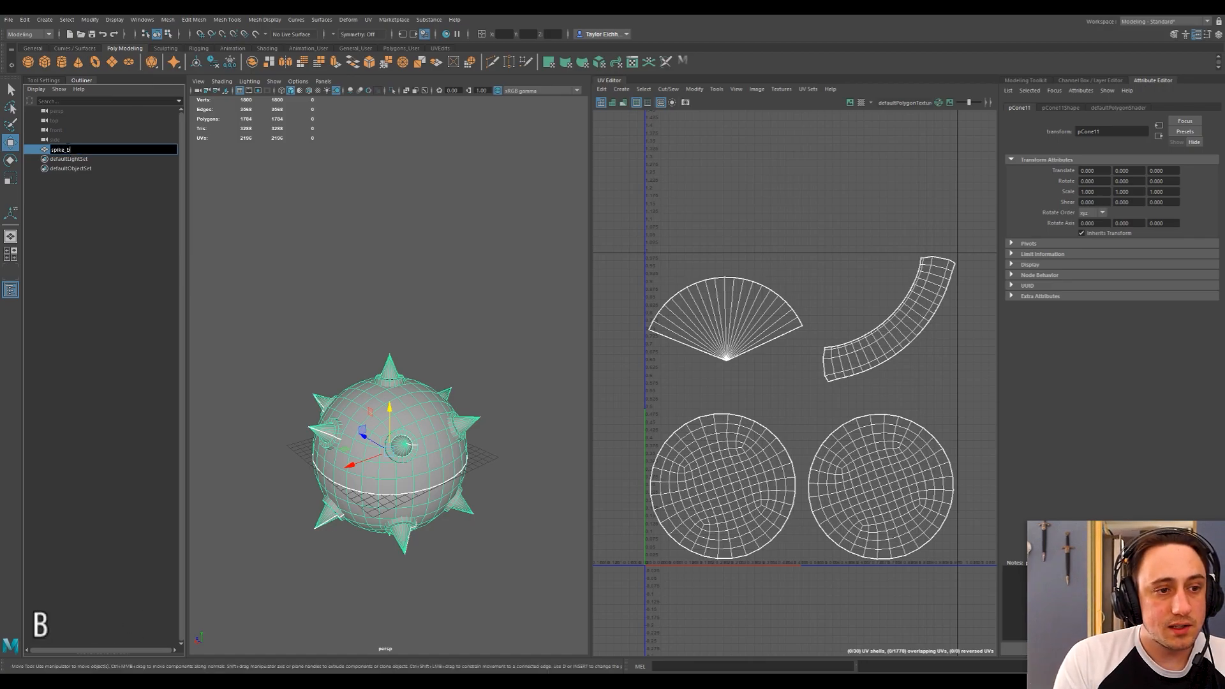
{"action": "key", "text": "BackSpace"}
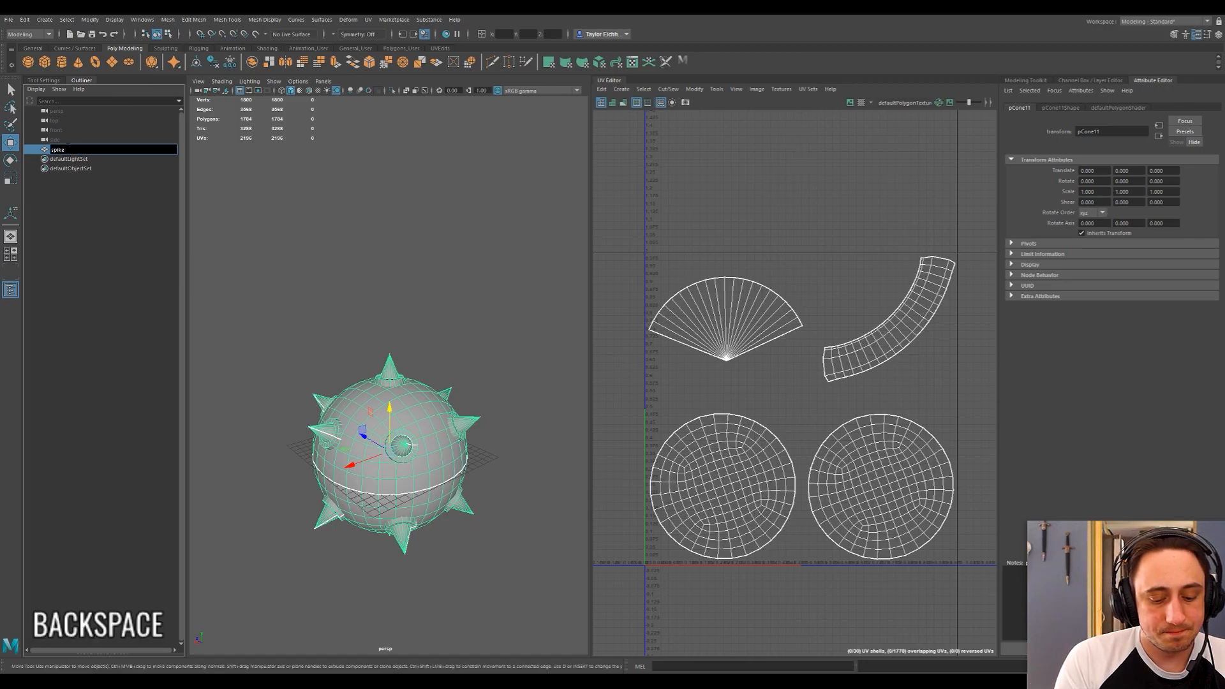
{"action": "type", "text": "_ball"}
{"action": "key", "text": "Return"}
{"action": "left_click", "coordinate": [389, 286]}
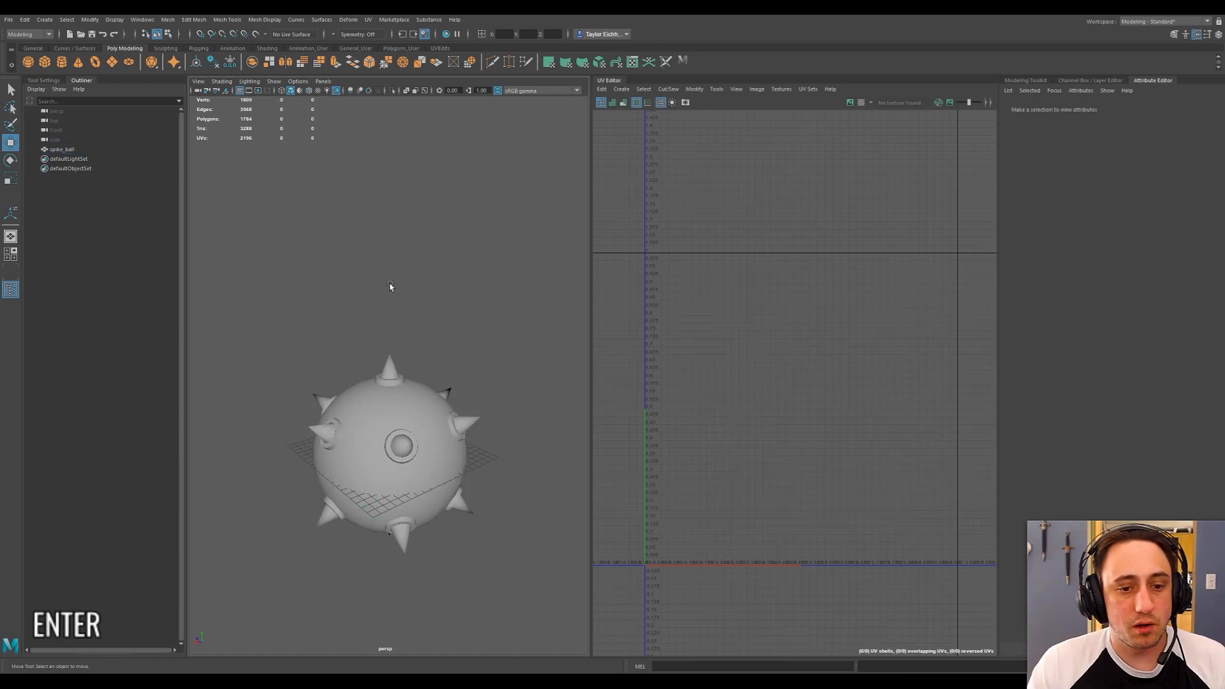
{"action": "key", "text": "ctrl+s"}
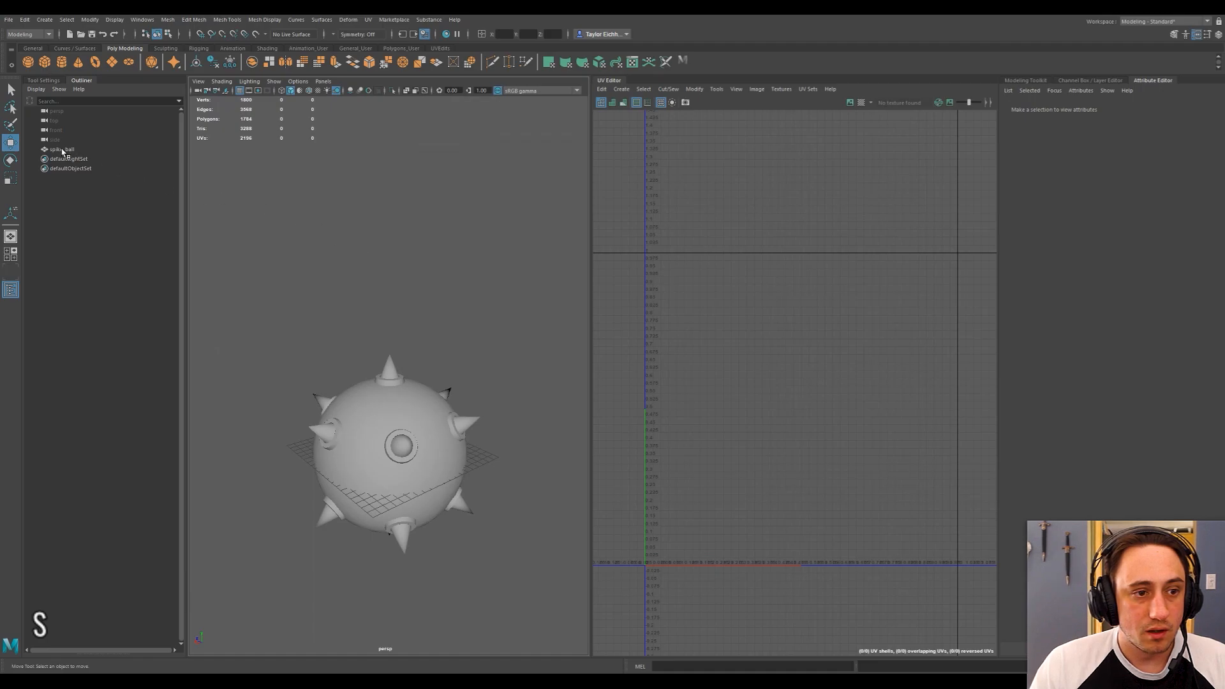
Start sending only the spike_ball mesh to Unity, choosing C:/Projects/Unity/Tutorials/Assets/Models as the export folder.
{"action": "left_click", "coordinate": [64, 150]}
{"action": "left_click_drag", "start_coordinate": [377, 315], "coordinate": [356, 245], "text": "alt"}
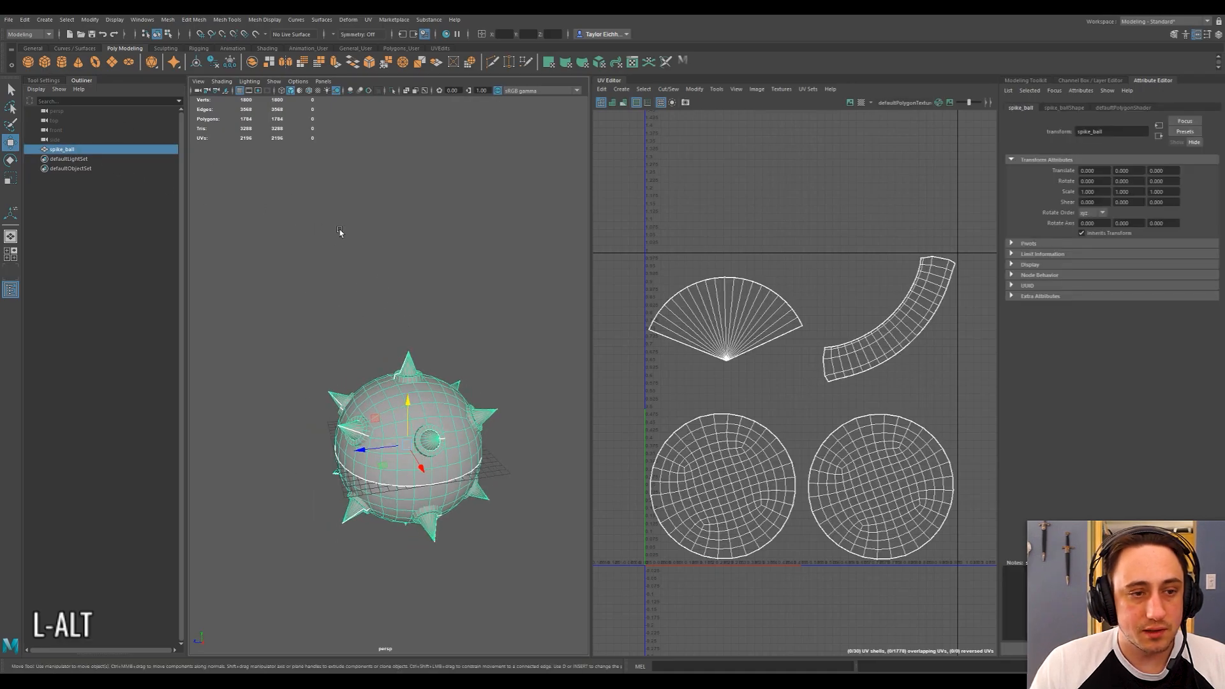
{"action": "left_click", "coordinate": [8, 19]}
{"action": "mouse_move", "coordinate": [47, 169]}
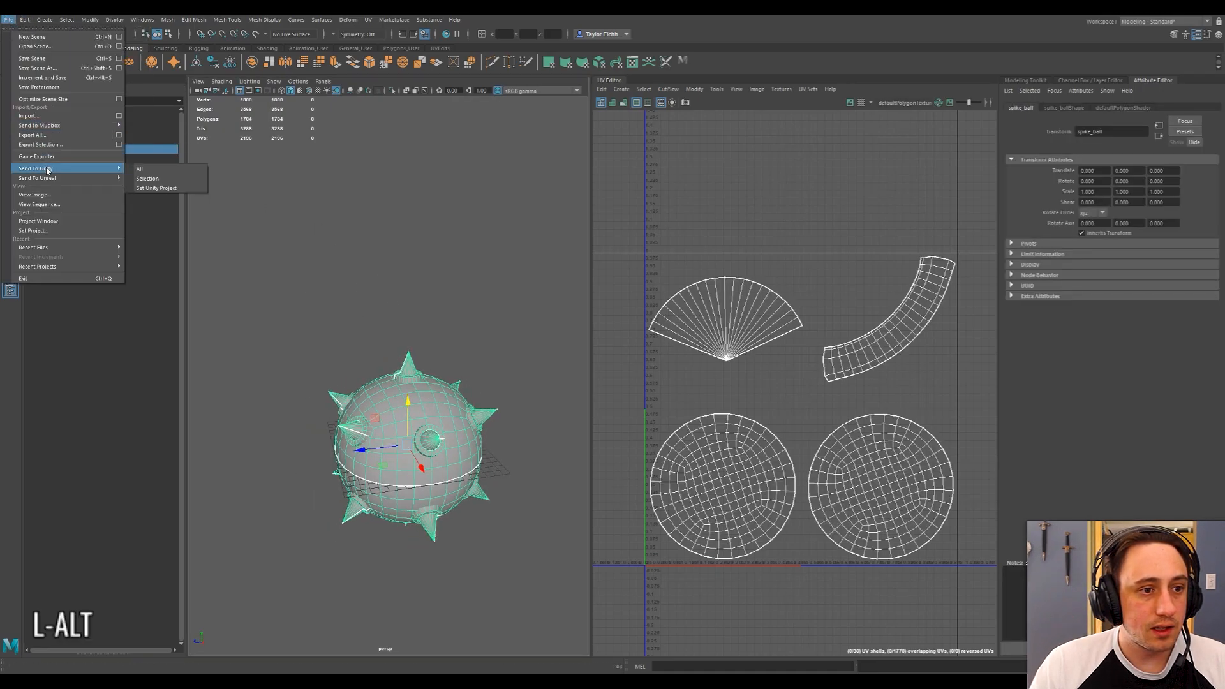
{"action": "left_click", "coordinate": [147, 178]}
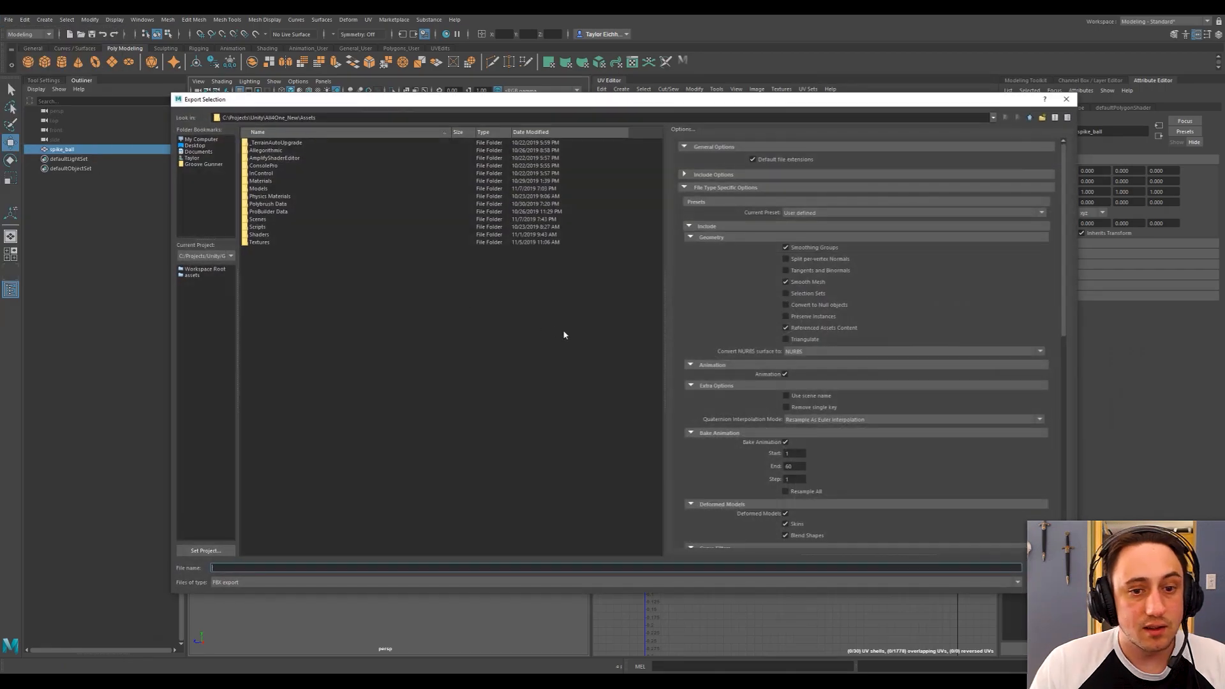
{"action": "left_click", "coordinate": [200, 269]}
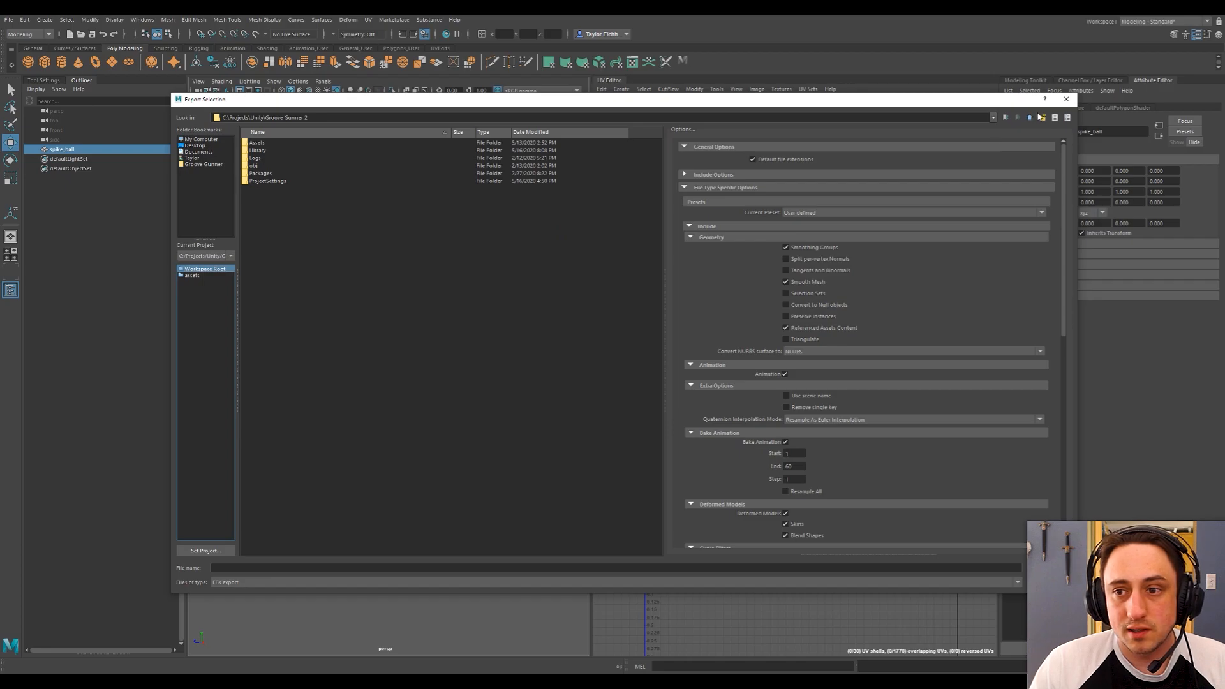
{"action": "left_click", "coordinate": [1028, 119]}
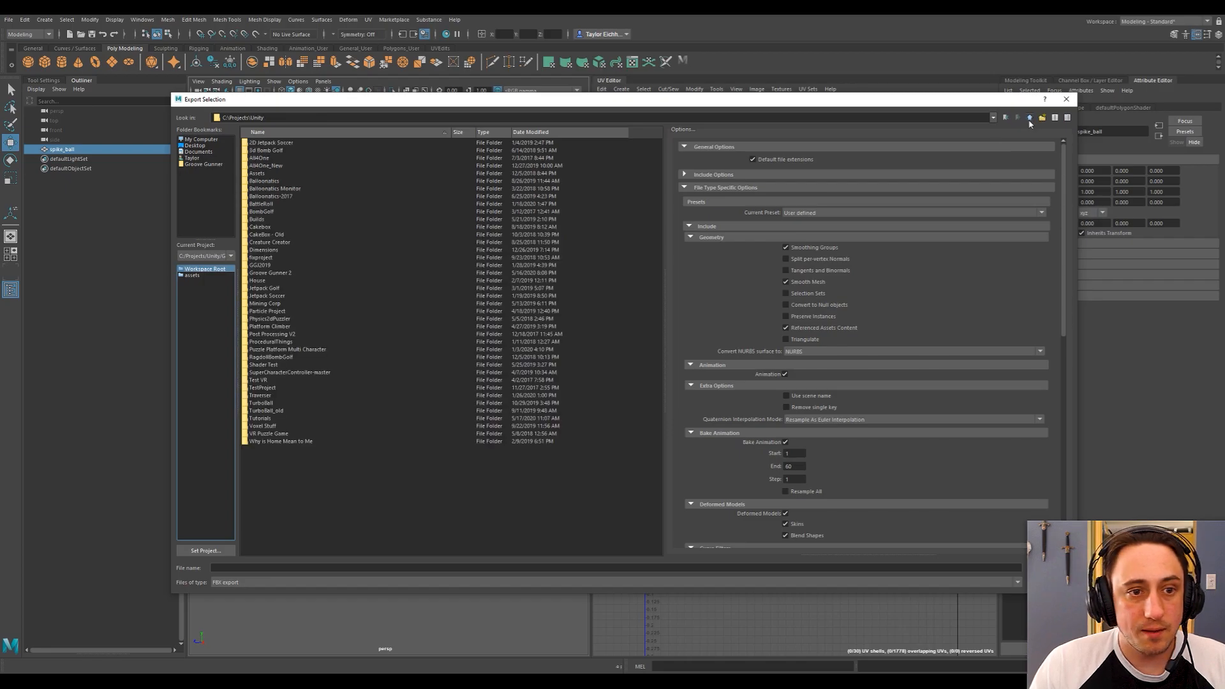
{"action": "double_click", "coordinate": [262, 419]}
{"action": "double_click", "coordinate": [258, 143]}
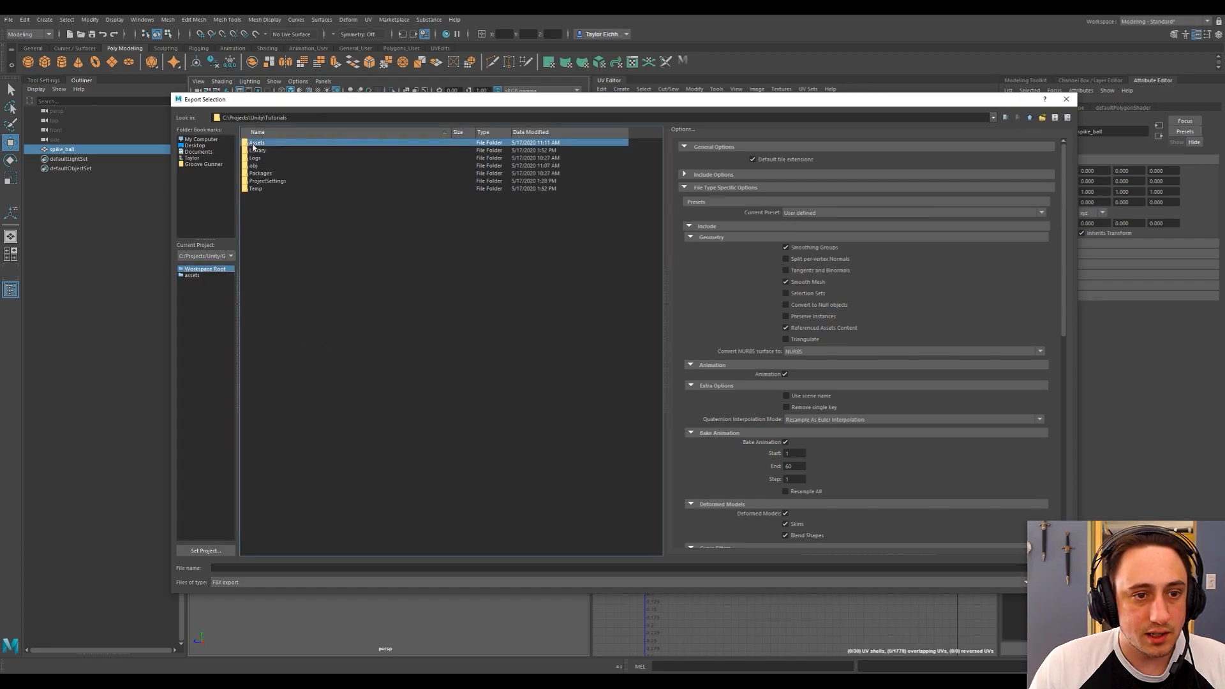
{"action": "double_click", "coordinate": [259, 158]}
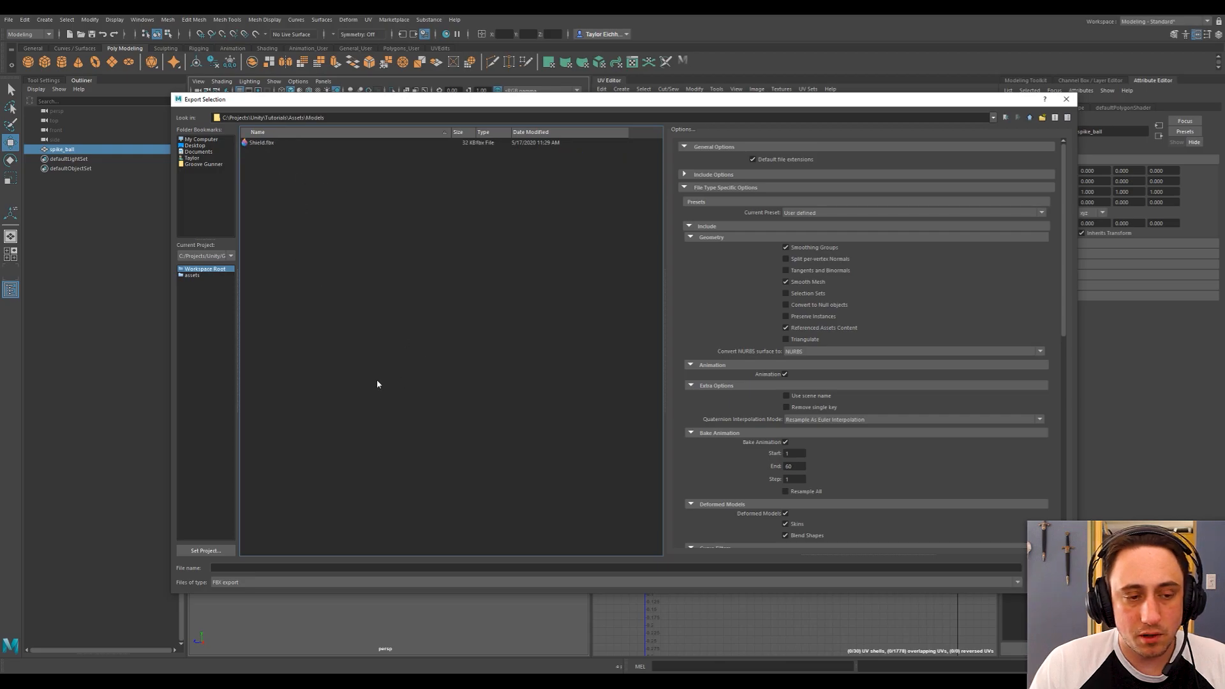
Export the selection as an FBX file named SpikeBall and dismiss the export warning after reading its details.
{"action": "left_click", "coordinate": [232, 567]}
{"action": "type", "text": "Spi"}
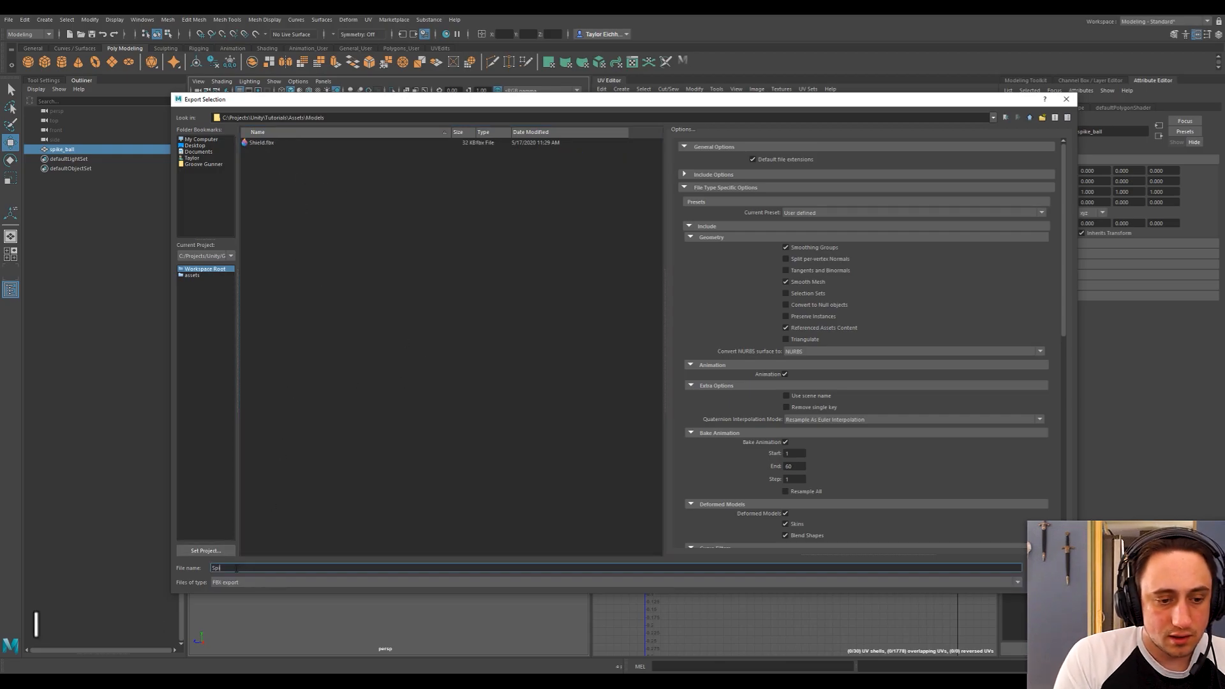
{"action": "type", "text": "keBall"}
{"action": "key", "text": "Return"}
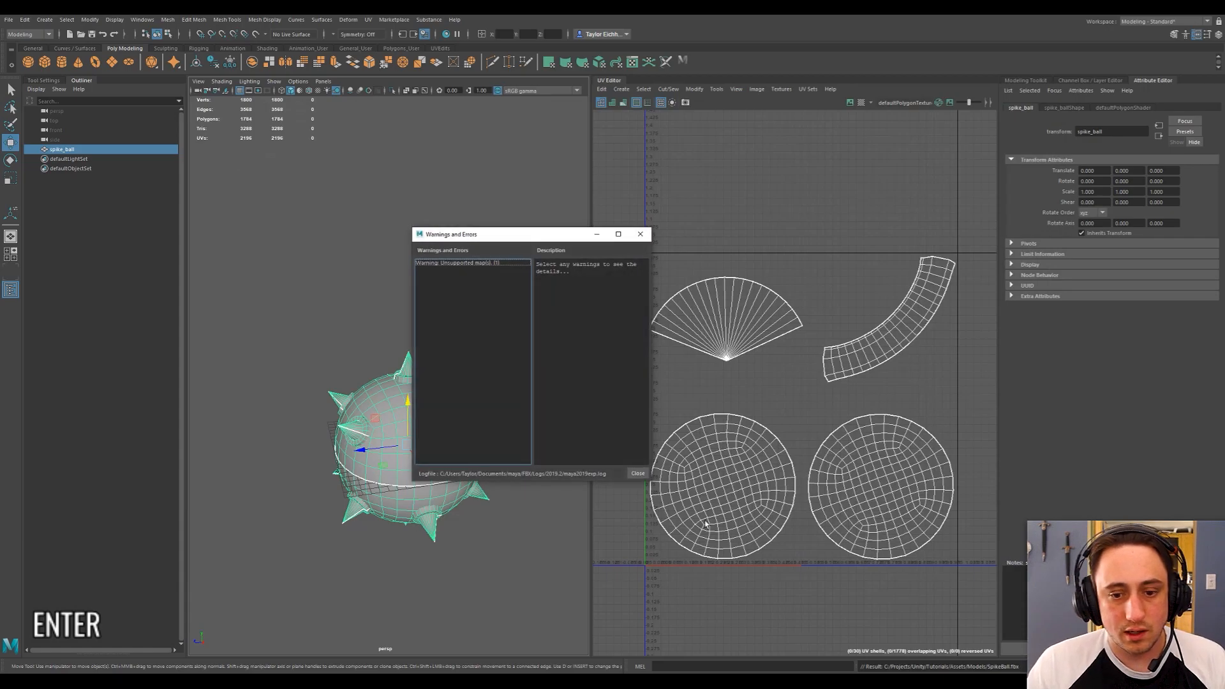
{"action": "left_click", "coordinate": [490, 263]}
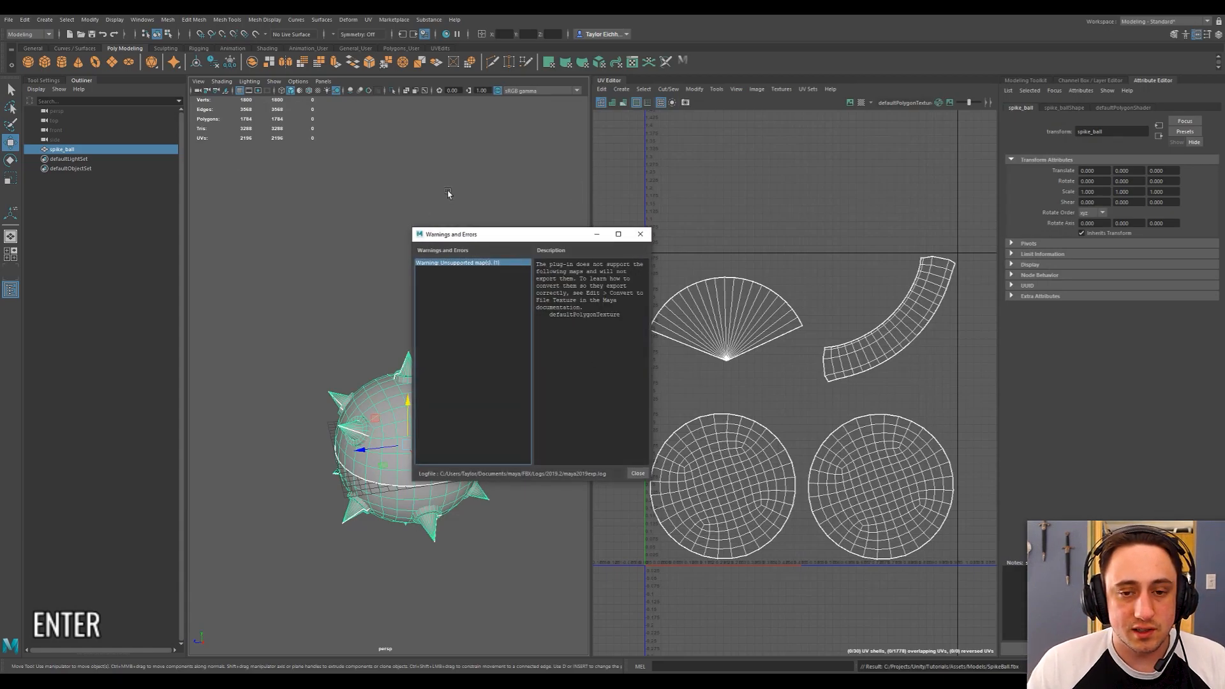
{"action": "left_click", "coordinate": [637, 473]}
{"action": "left_click", "coordinate": [419, 241]}
{"action": "key", "text": "ctrl+s"}
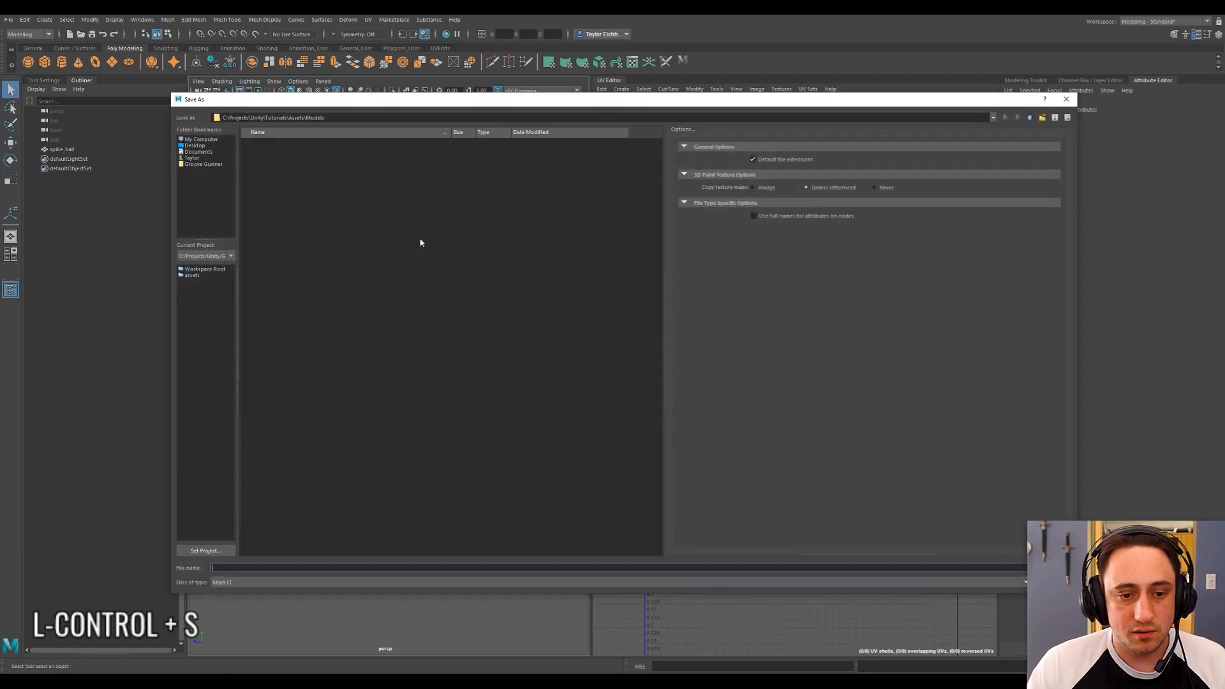
{"action": "key", "text": "Escape"}
{"action": "key", "text": "w"}
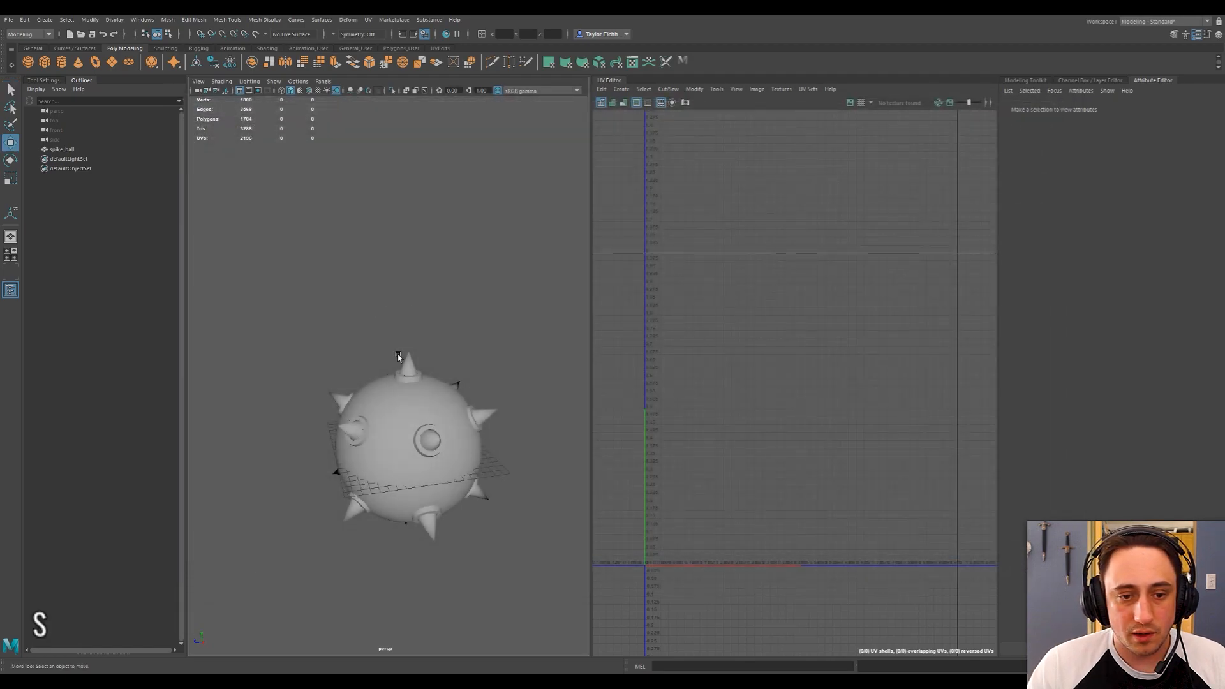
Switch to the Unity editor with the Tutorials project.
{"action": "key", "text": "alt+Tab"}
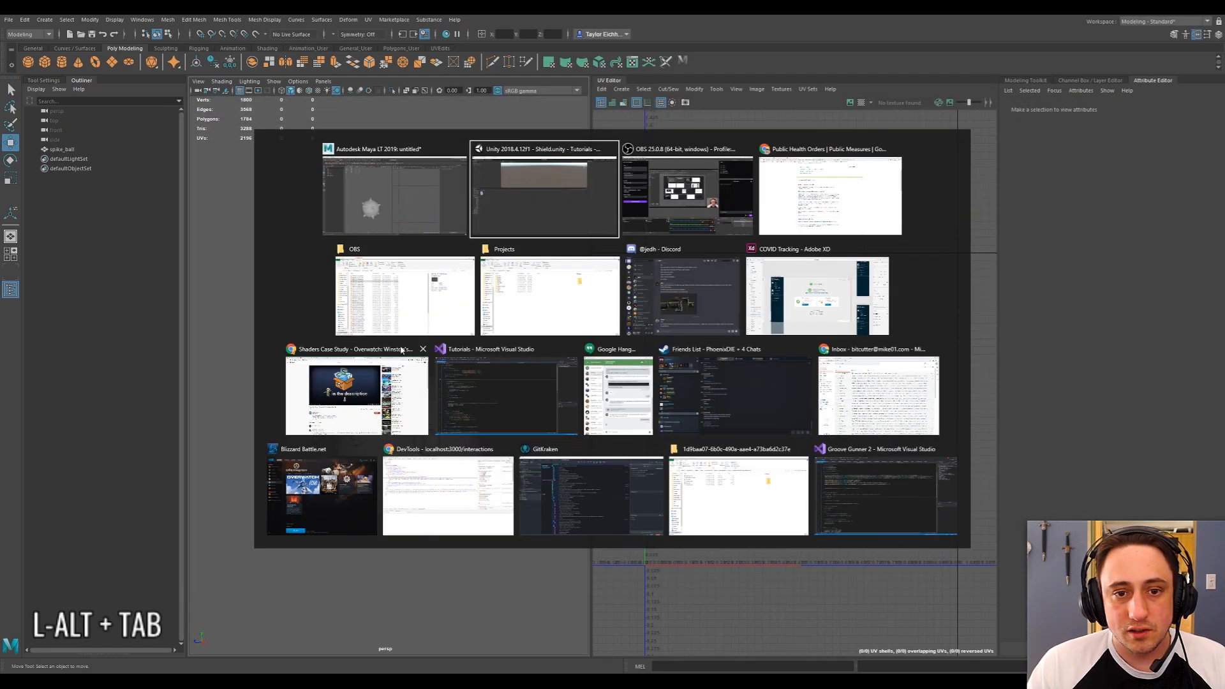